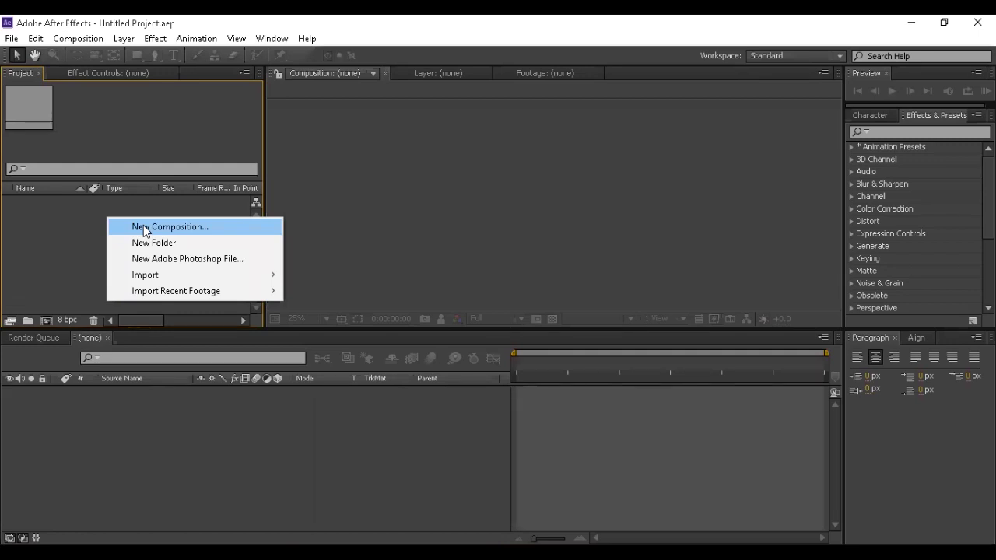
- Create a new 1920×1080 composition named Comp 1
click(144, 229)
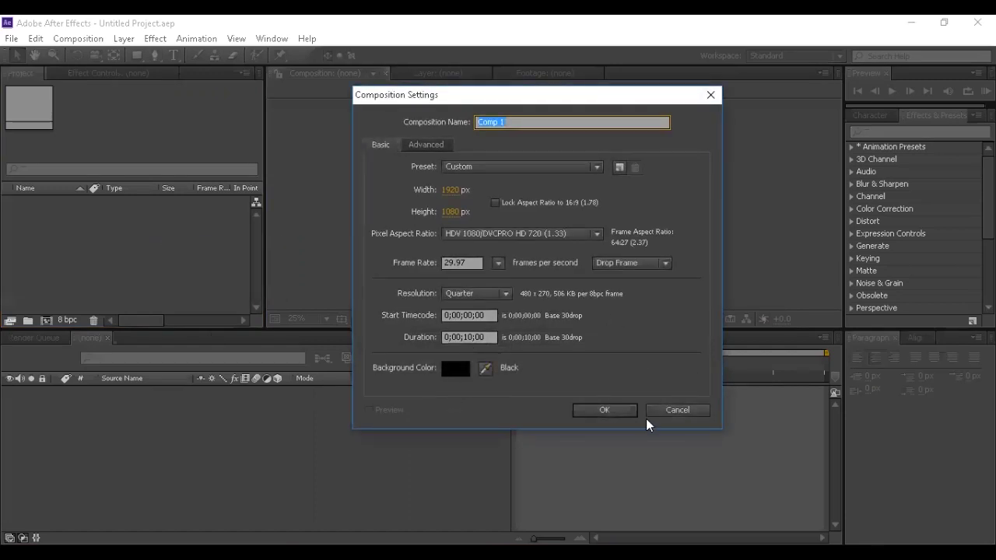
click(605, 411)
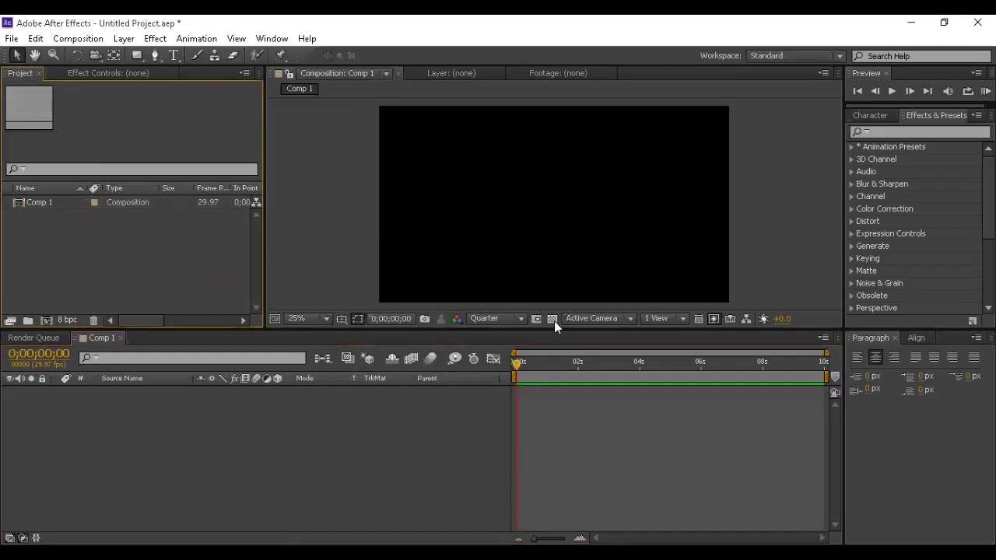
click(910, 22)
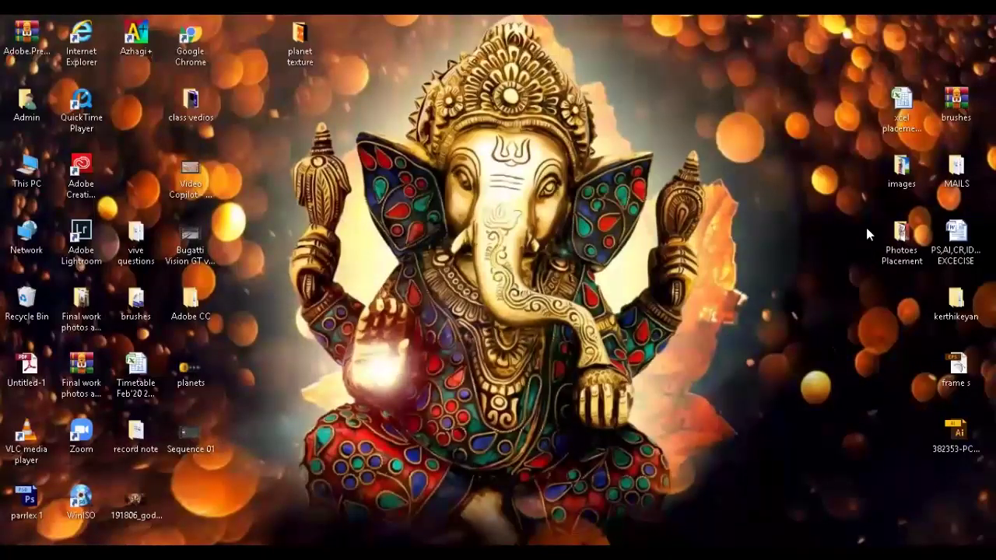
key(alt+Tab)
- Search 'sab' in Effects & Presets and pick Video Copilot's Saber effect
click(892, 133)
text(sab)
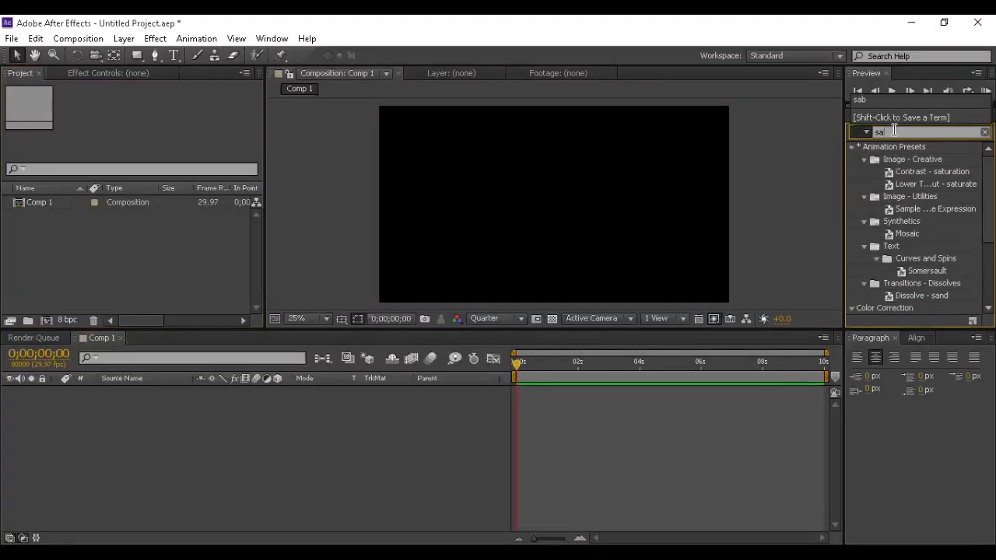
click(892, 159)
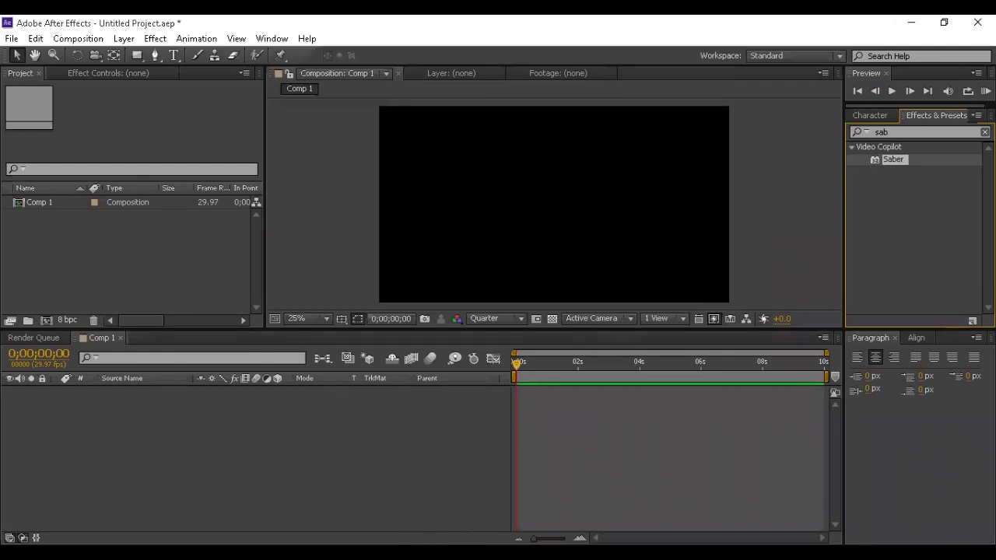
mouse_move(554, 553)
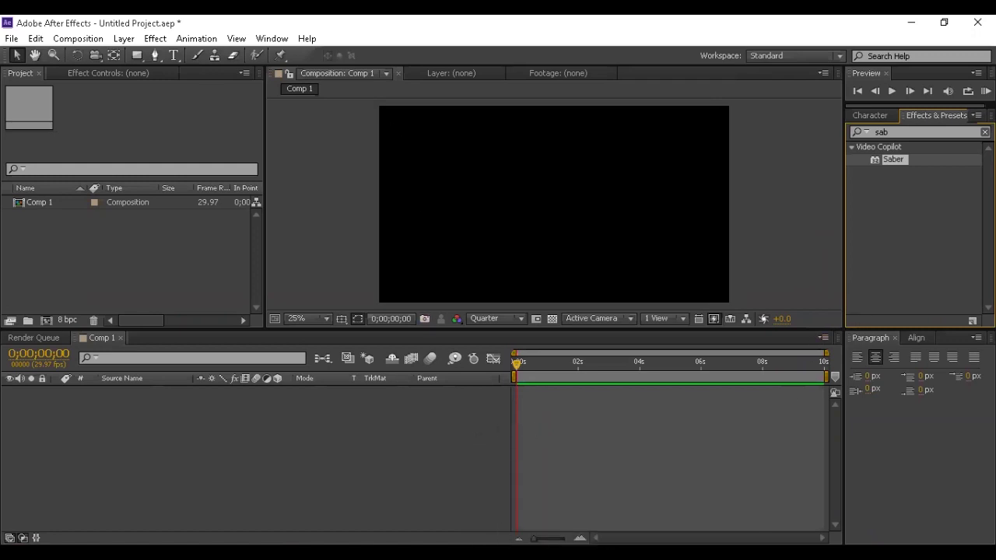
key(alt+Tab)
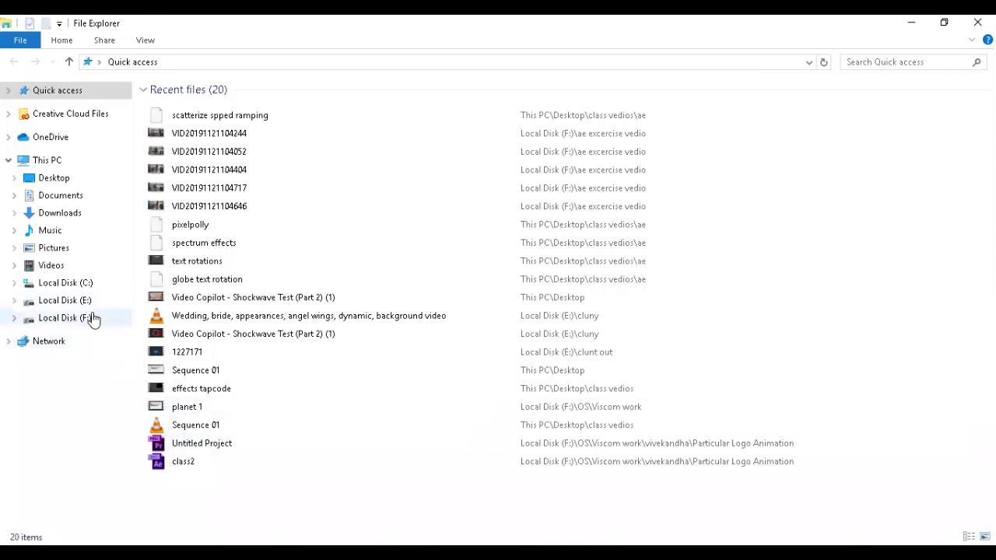
click(93, 319)
click(725, 202)
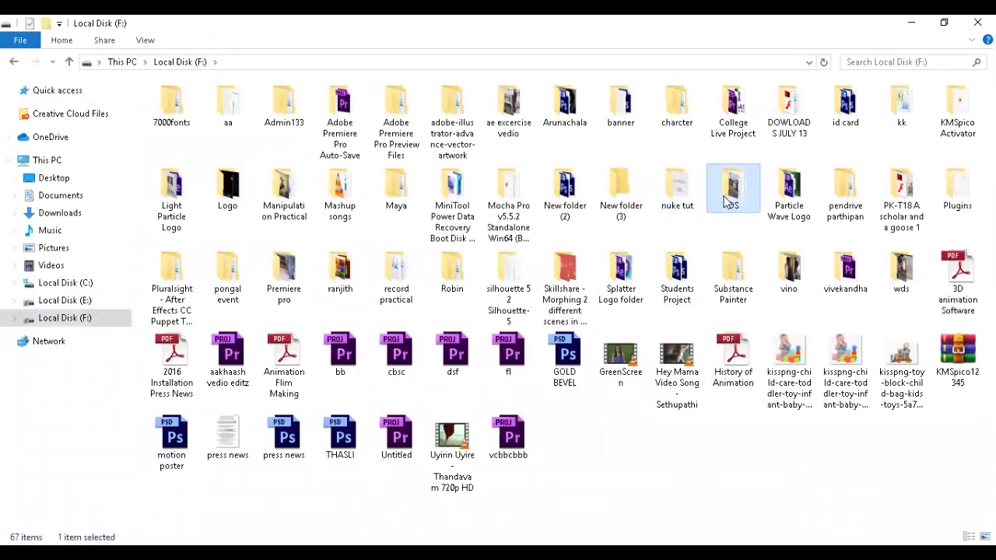
double_click(726, 202)
click(526, 284)
key(r)
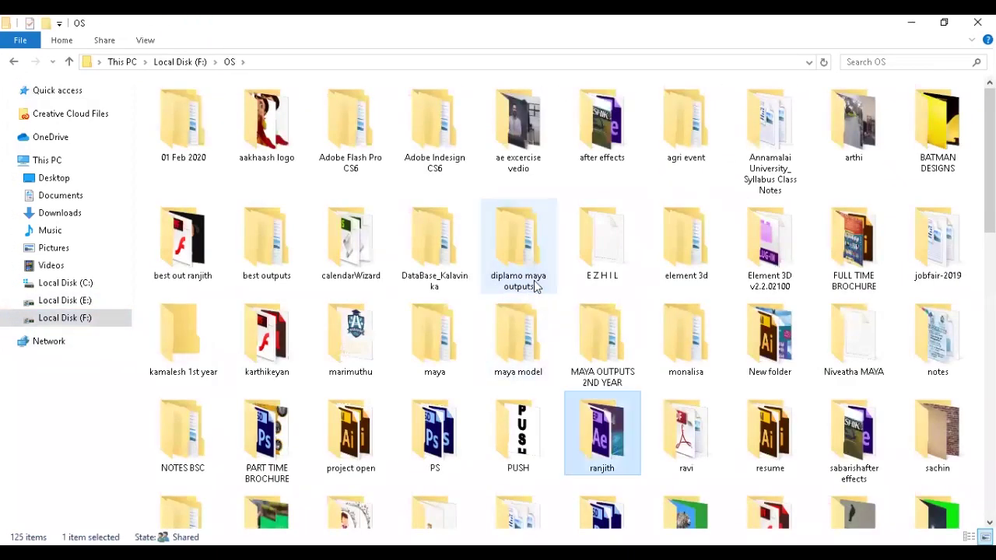
double_click(620, 455)
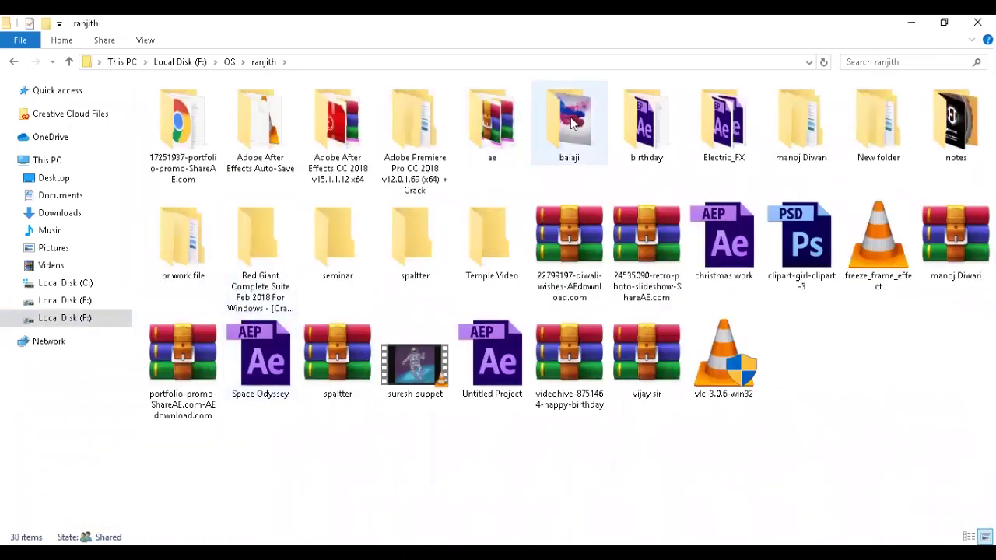
double_click(801, 123)
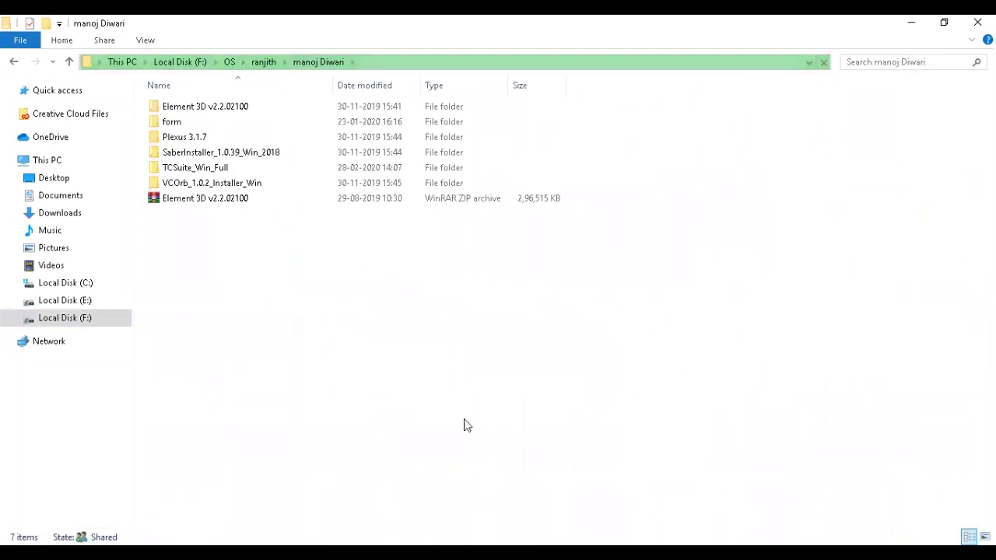
- Open SaberInstaller_1.0.39_Win_2018, select the SaberInstaller_1.0.39_Win application, then go back up
click(204, 155)
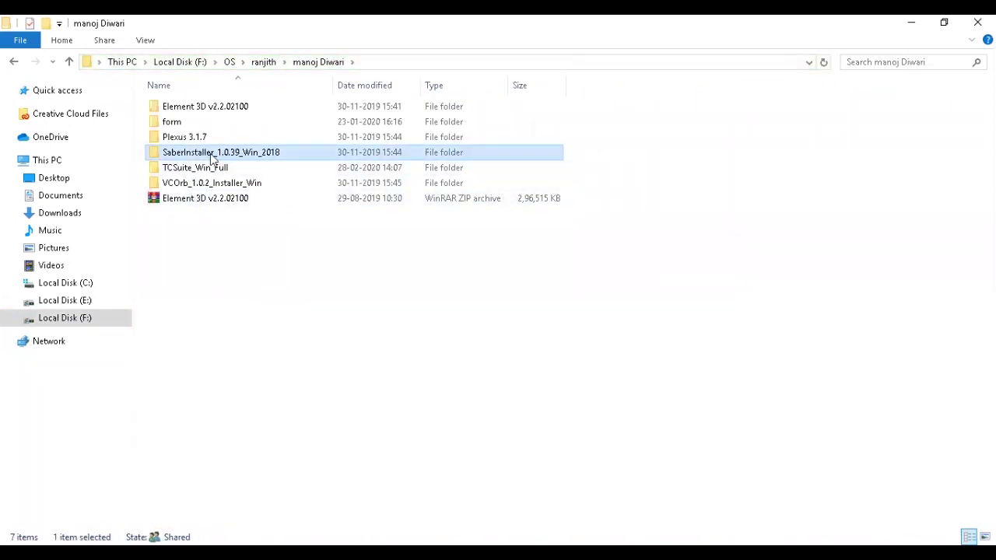
double_click(207, 154)
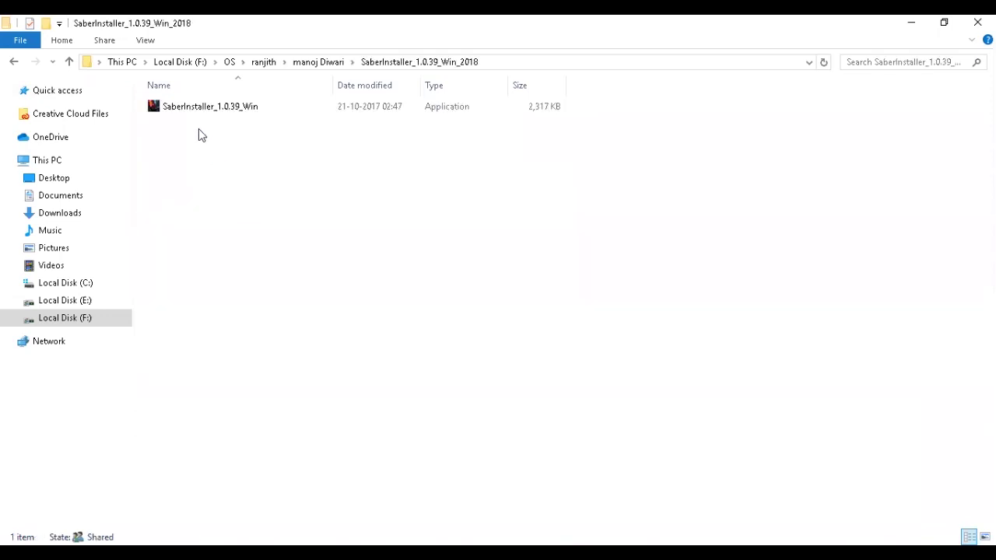
click(186, 106)
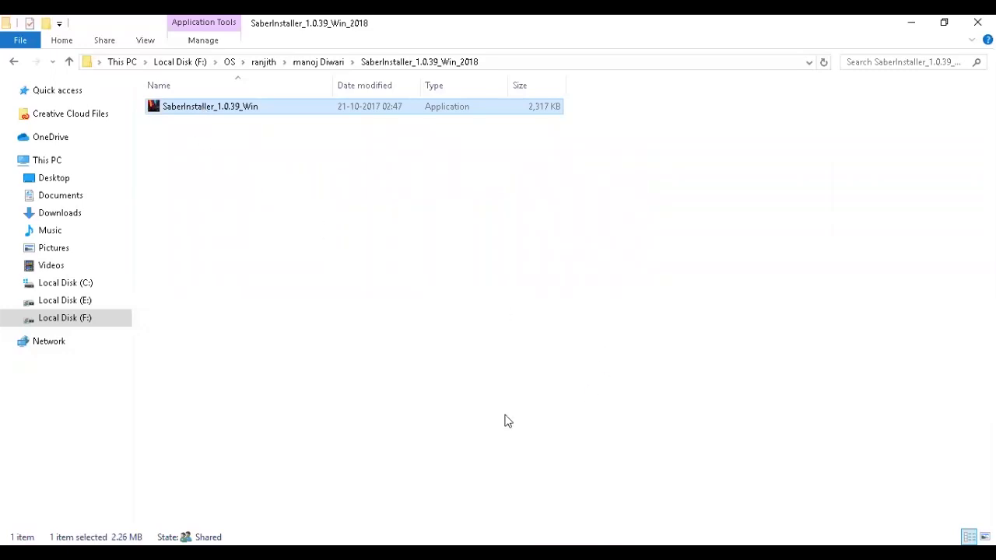
click(462, 326)
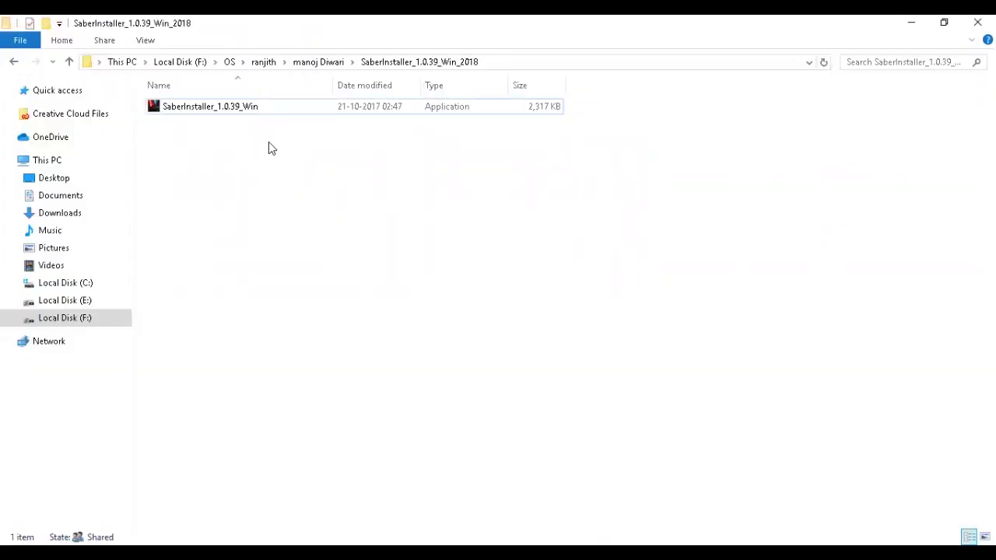
key(BackSpace)
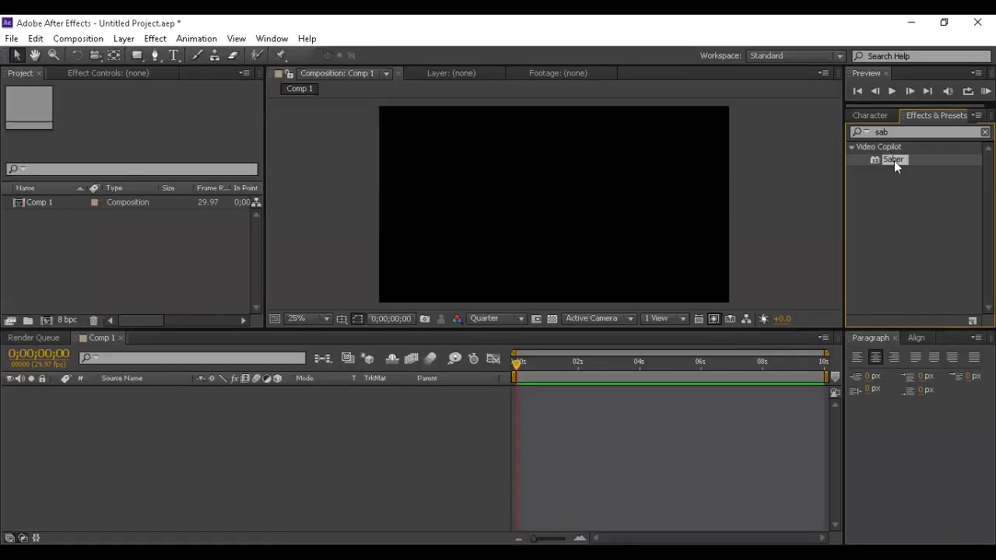
- Clear the 'sab' effects search and select Comp 1 in the project list
click(896, 131)
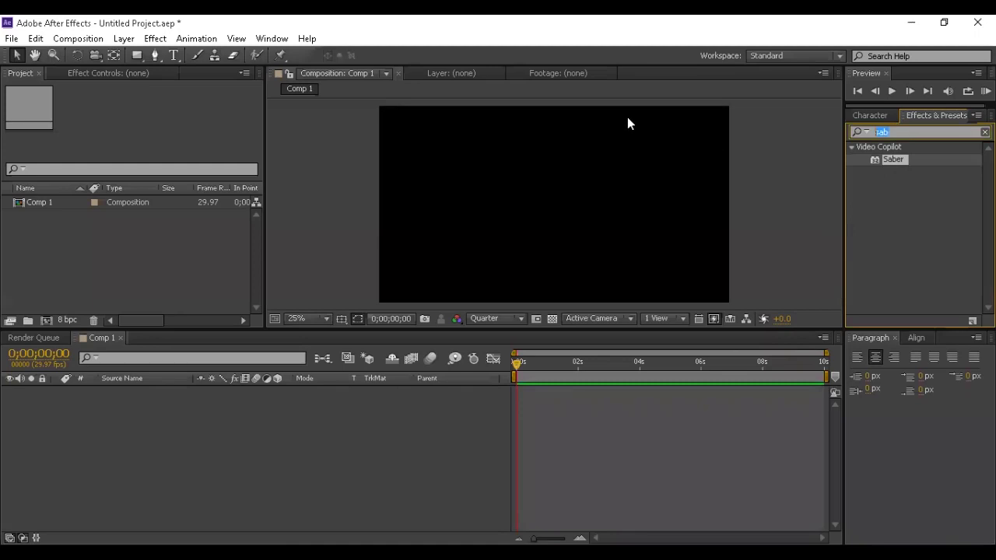
key(BackSpace)
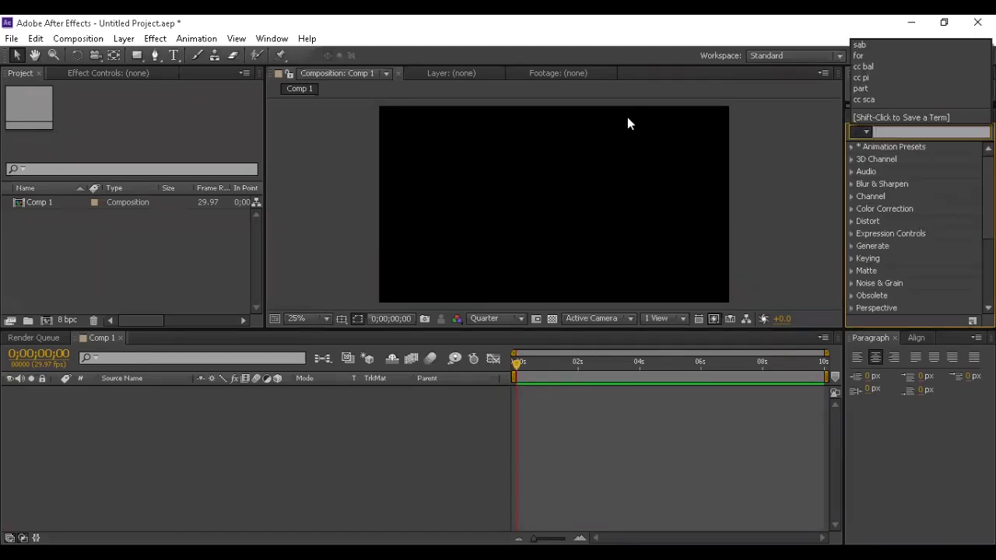
click(819, 214)
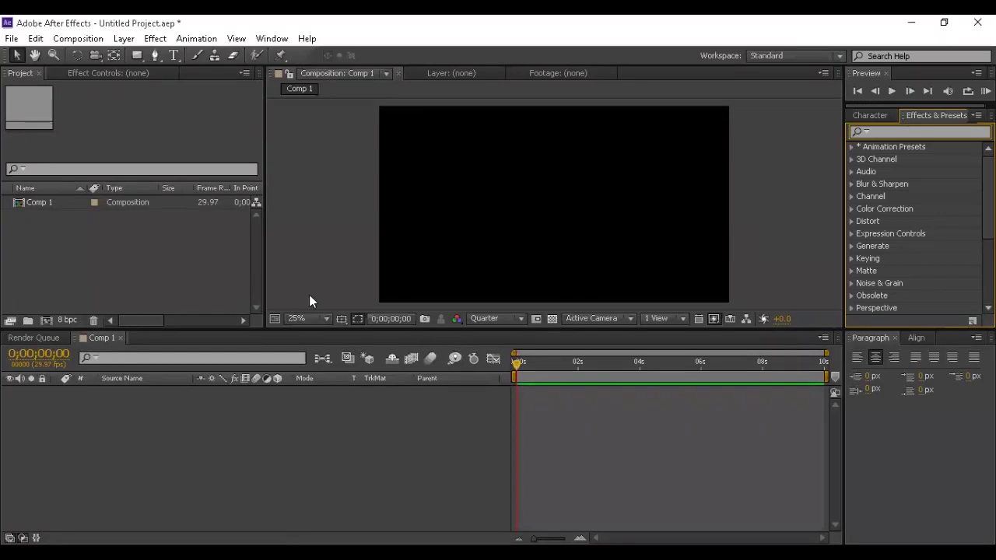
click(61, 203)
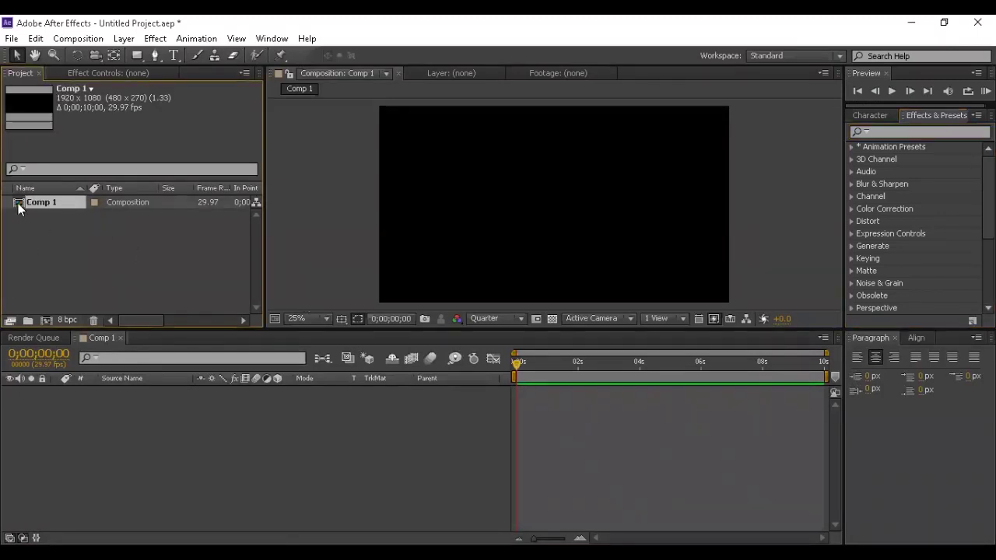
click(48, 221)
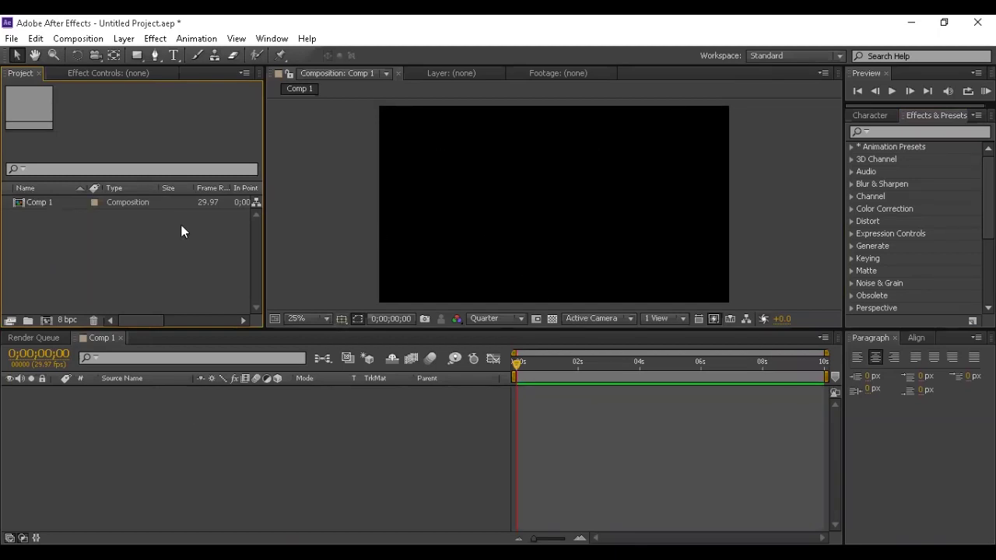
- Create a text layer in the composition reading AAKHAASH
click(168, 57)
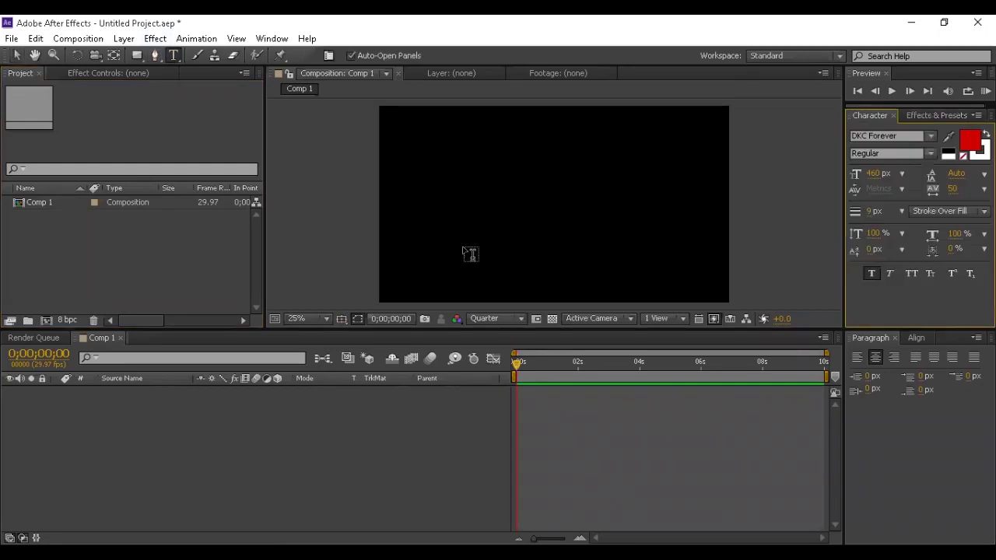
click(434, 222)
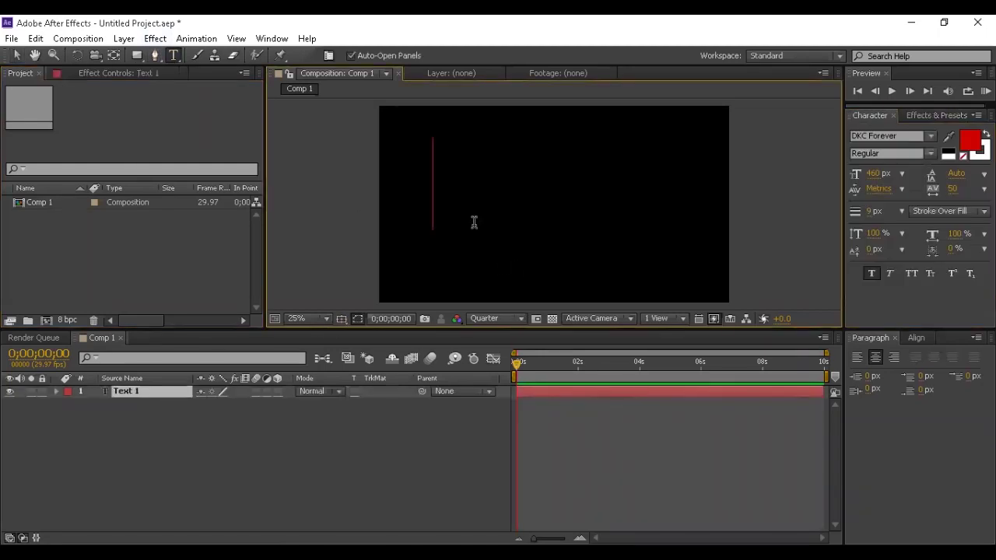
text(AAK)
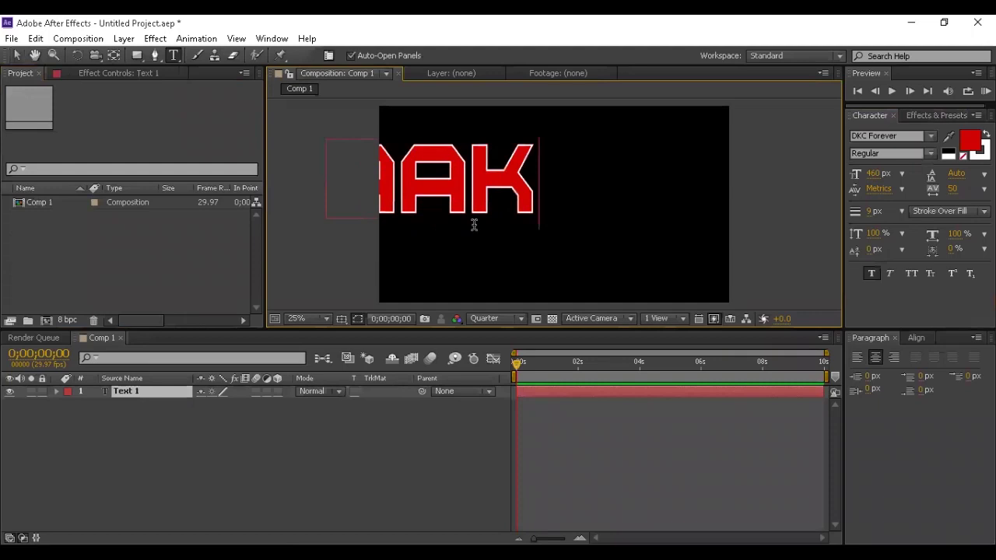
text(HAASH)
- Shrink the AAKHAASH text to 198 px and finish editing it
key(ctrl+a)
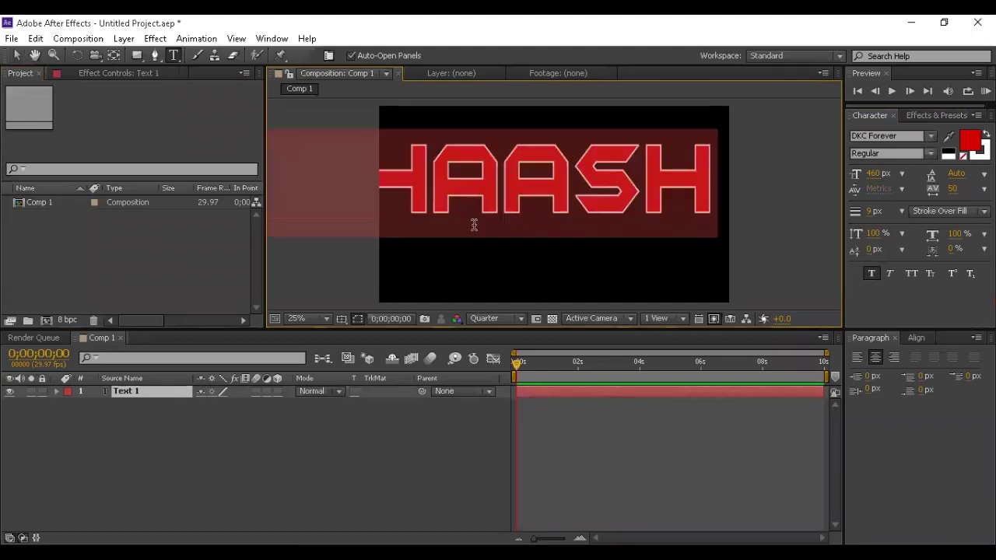
key(ctrl+shift+comma)
key(ctrl+shift+comma)
key(ctrl+shift+comma)
key(ctrl+shift+comma)
key(ctrl+shift+comma)
key(ctrl+shift+comma)
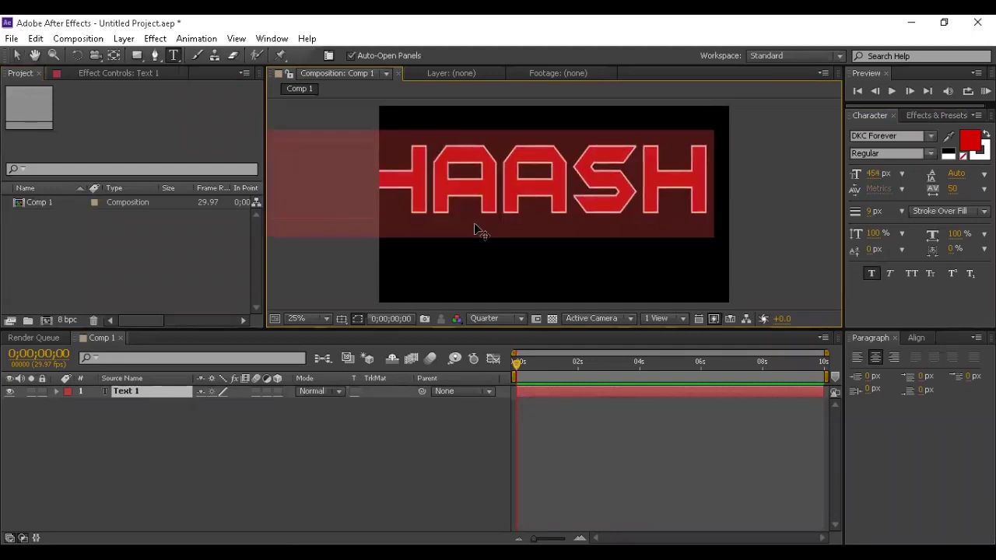
key(ctrl+shift+comma)
key(ctrl+shift+comma)
key(ctrl+shift+comma)
key(ctrl+alt+shift+comma)
key(ctrl+alt+shift+comma)
key(ctrl+alt+shift+comma)
key(ctrl+alt+shift+comma)
key(ctrl+alt+shift+comma)
key(ctrl+alt+shift+comma)
key(ctrl+alt+shift+comma)
key(ctrl+alt+shift+comma)
key(ctrl+alt+shift+comma)
key(ctrl+alt+shift+comma)
key(ctrl+alt+shift+comma)
key(ctrl+alt+shift+comma)
key(ctrl+alt+shift+comma)
key(ctrl+alt+shift+comma)
key(ctrl+alt+shift+comma)
key(ctrl+alt+shift+comma)
key(ctrl+alt+shift+comma)
key(ctrl+alt+shift+comma)
key(ctrl+alt+shift+comma)
key(ctrl+alt+shift+comma)
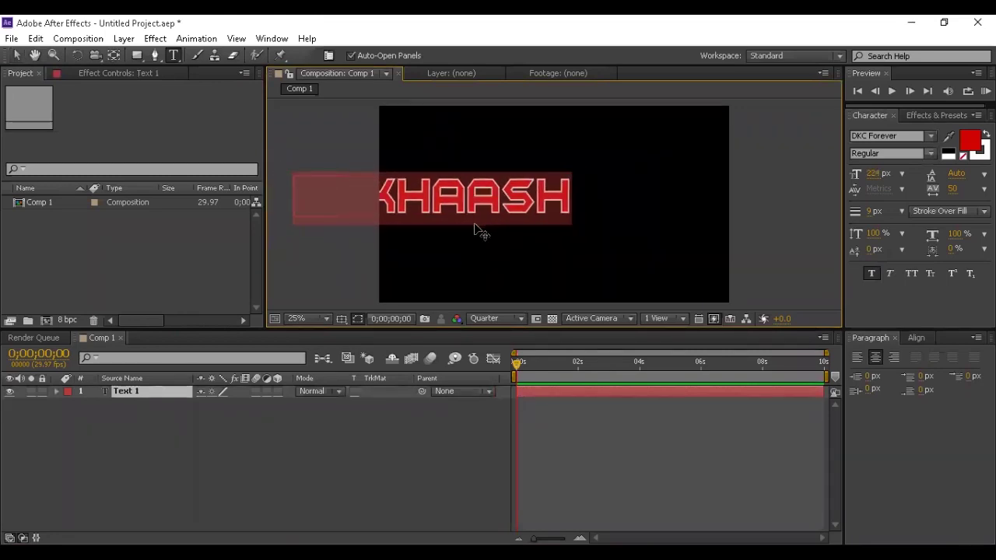
key(ctrl+alt+shift+comma)
key(ctrl+alt+shift+comma)
key(ctrl+alt+shift+comma)
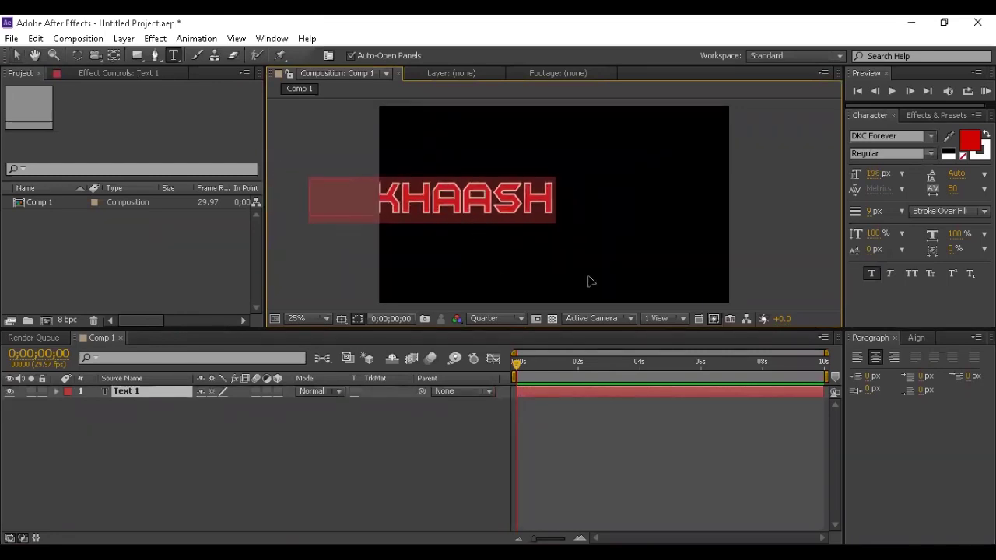
key(KP_Enter)
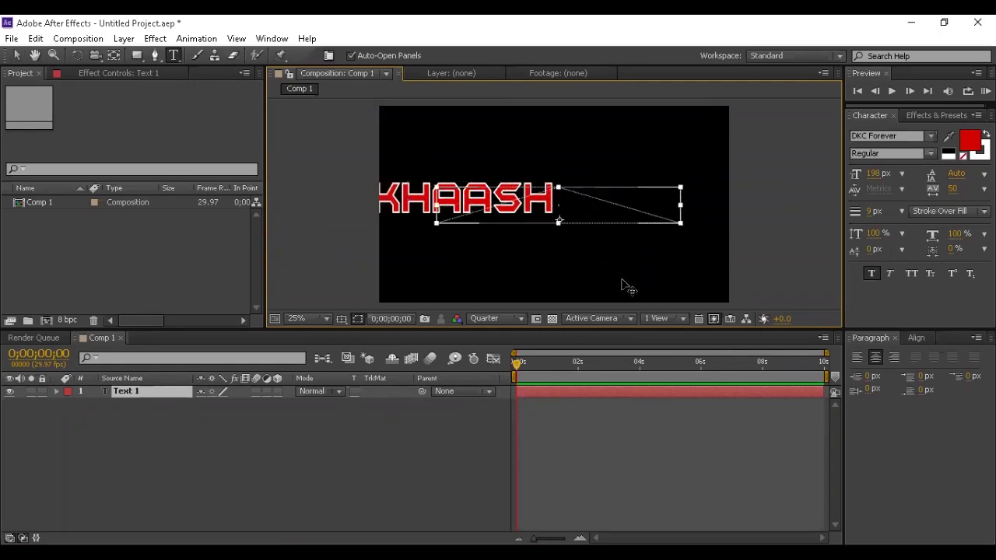
double_click(506, 198)
- Enlarge the AAKHAASH title's font size to 247 px in the Character panel
click(327, 446)
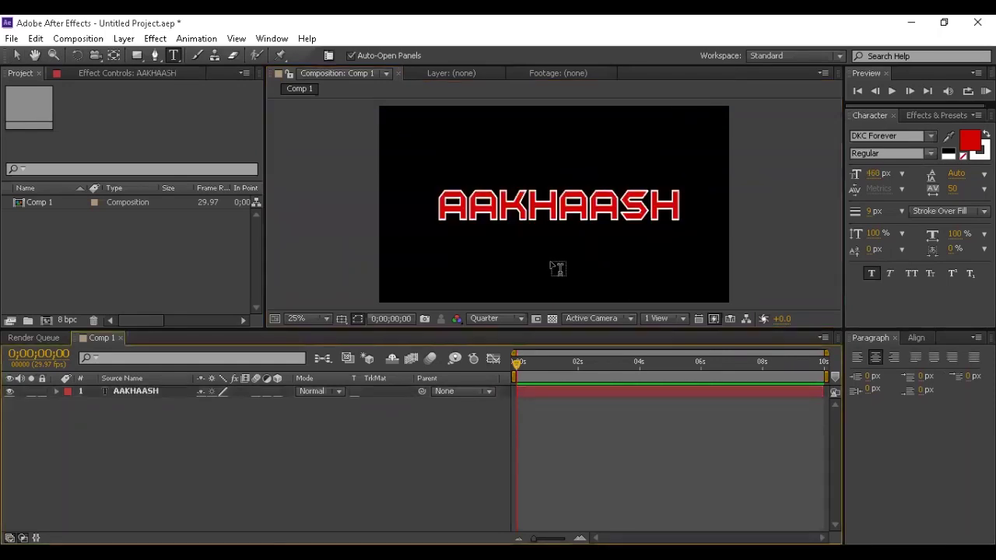
click(16, 55)
click(487, 223)
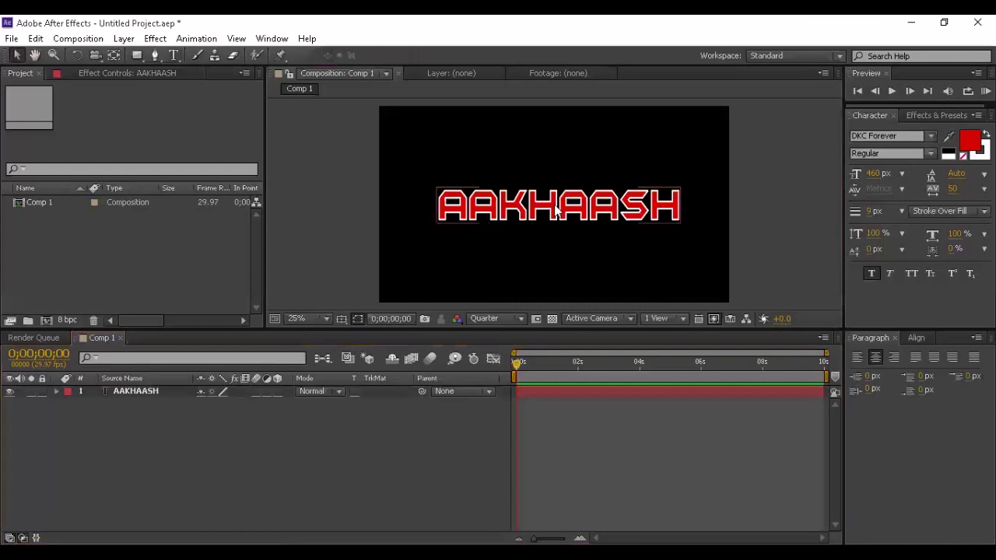
scroll(556, 210, up, 2)
scroll(802, 218, down, 2)
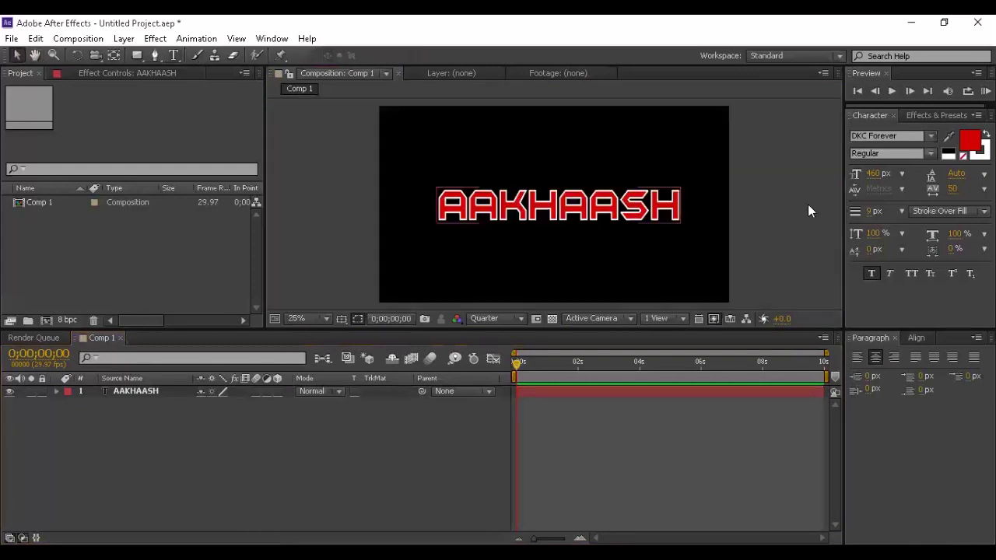
click(875, 174)
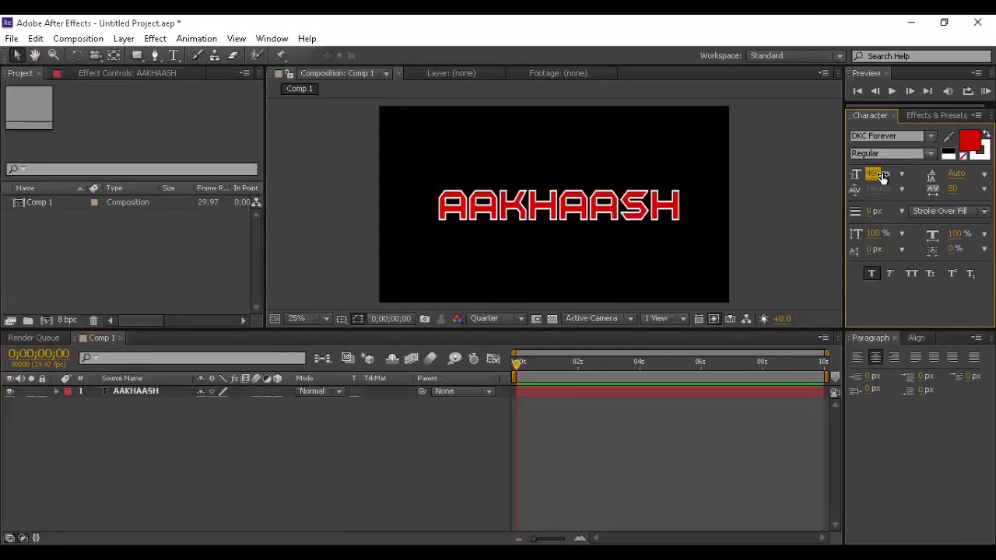
text(467)
double_click(606, 210)
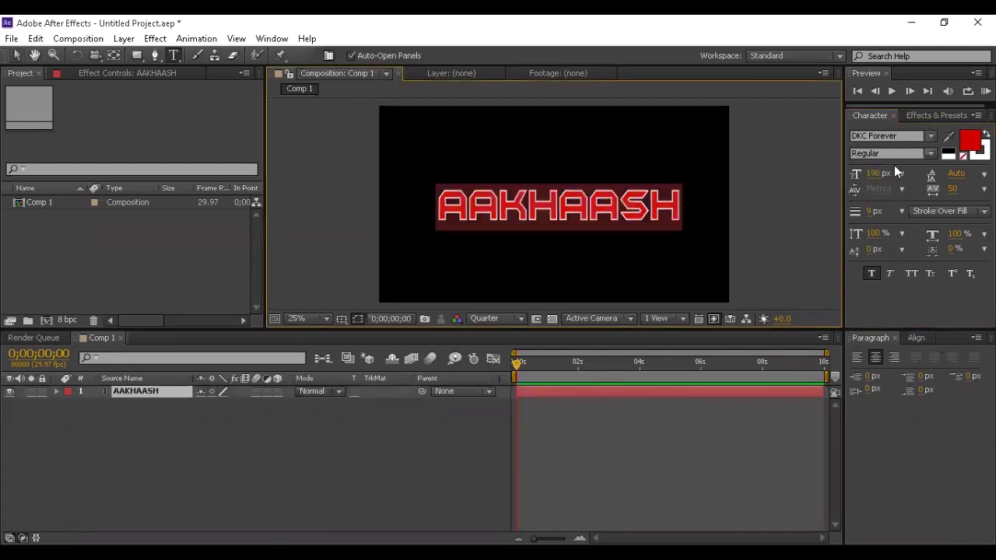
drag(893, 174, 925, 179)
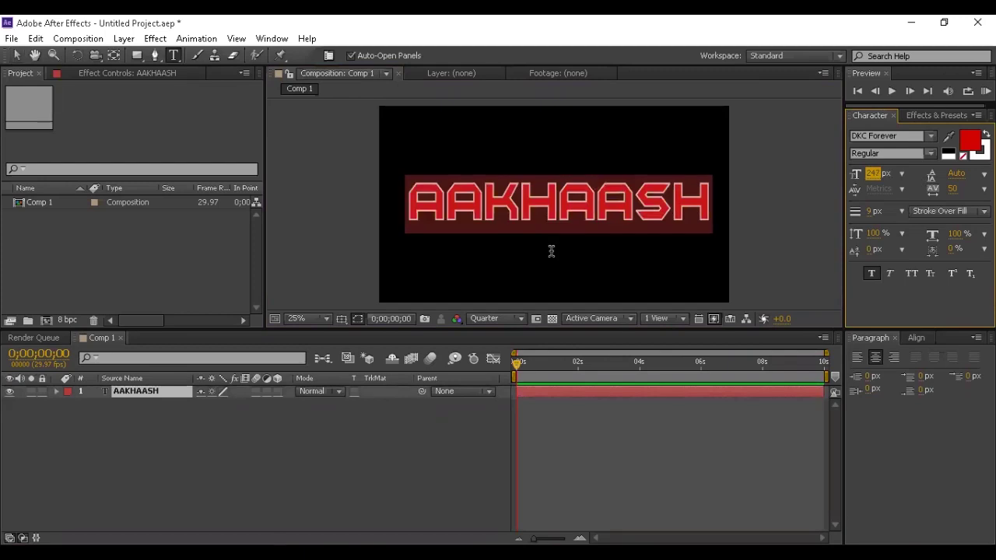
click(394, 488)
- Set the viewer preview resolution to Third and zoom back out to 25%
key(period)
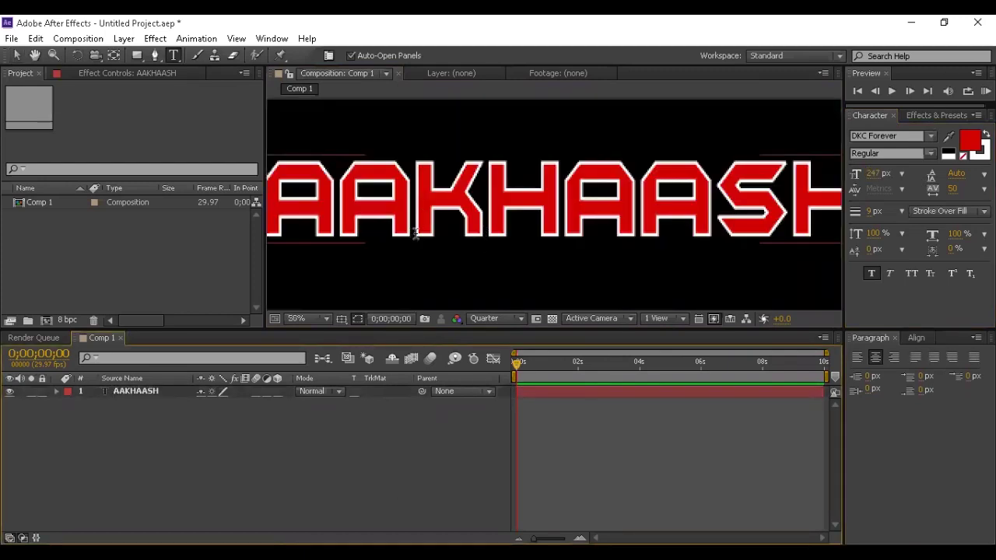
click(509, 318)
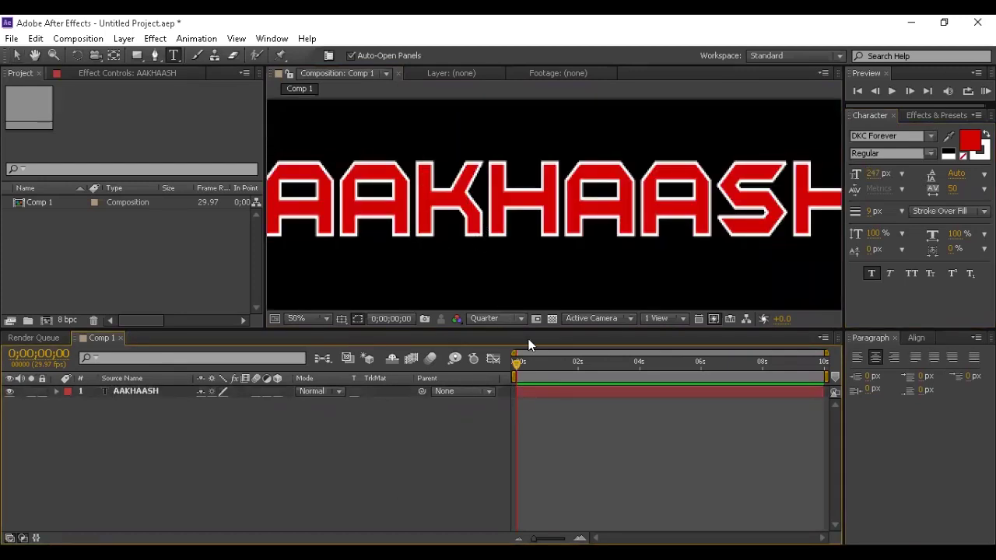
click(522, 387)
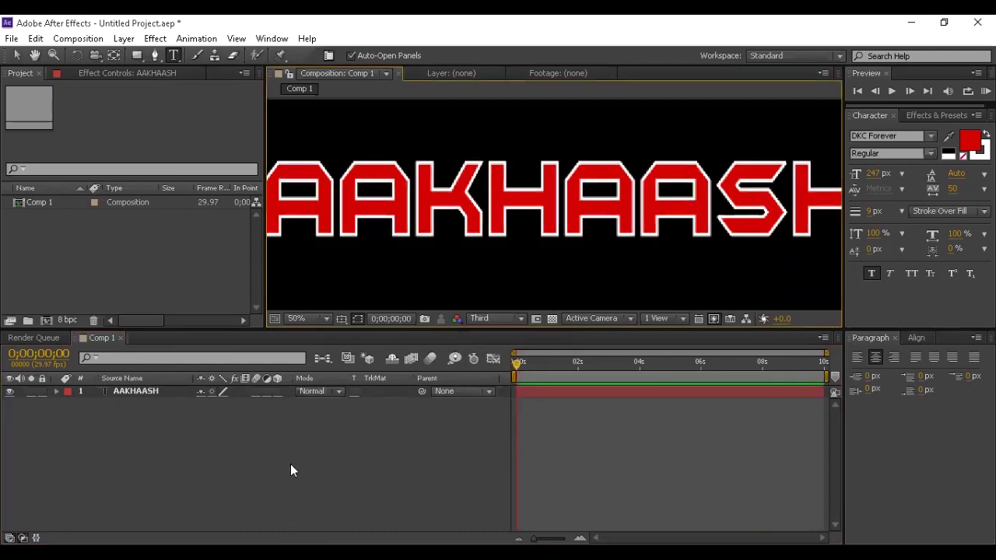
key(comma)
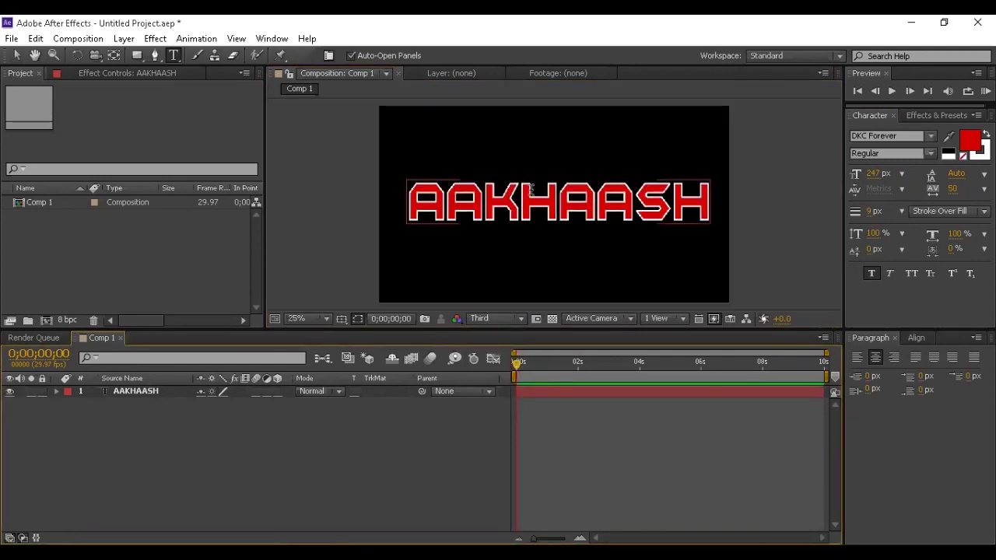
- Select the AAKHAASH text layer and focus the Effects & Presets search field
click(16, 56)
click(646, 218)
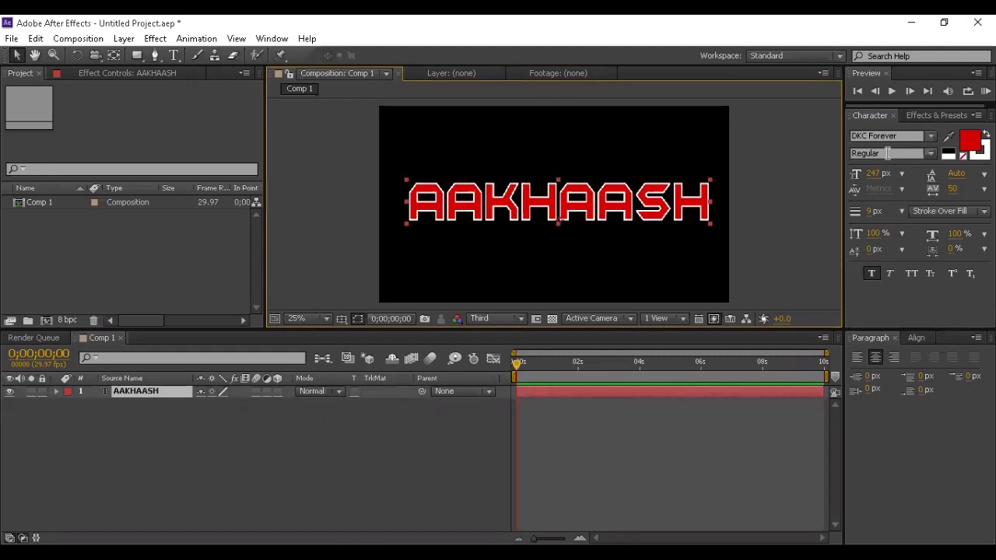
click(925, 116)
click(894, 132)
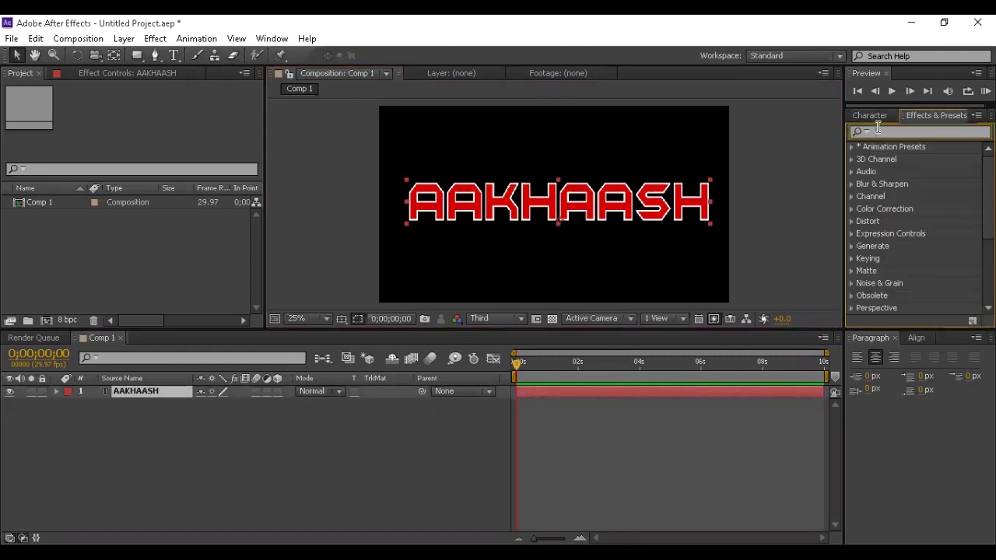
- Apply Saber to the AAKHAASH title as a test, browse its presets, then undo it
text(saber)
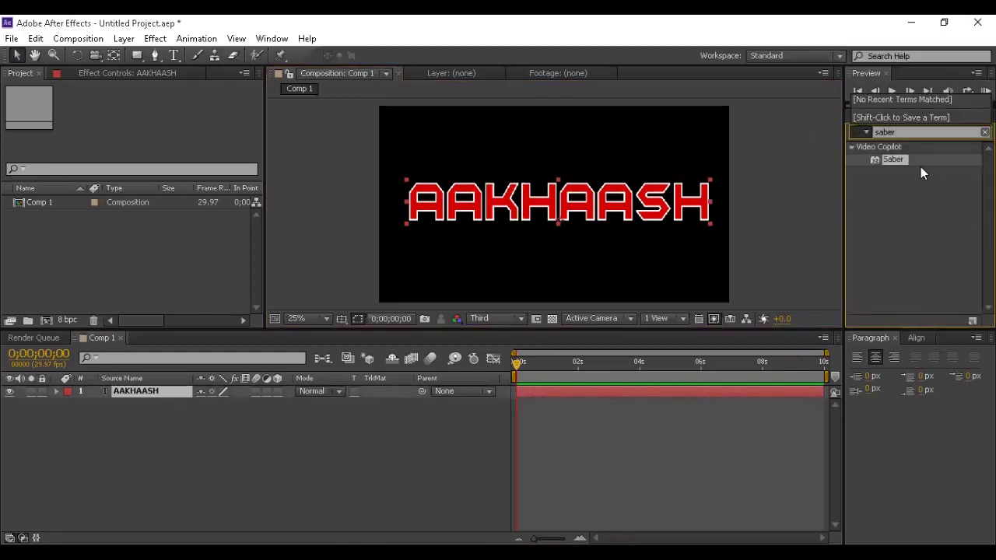
drag(892, 159, 575, 208)
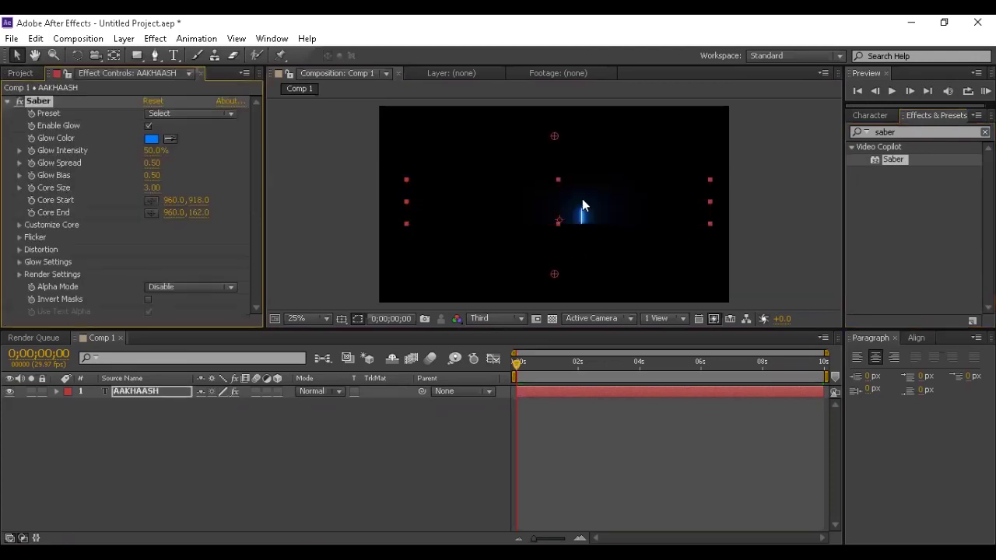
click(208, 114)
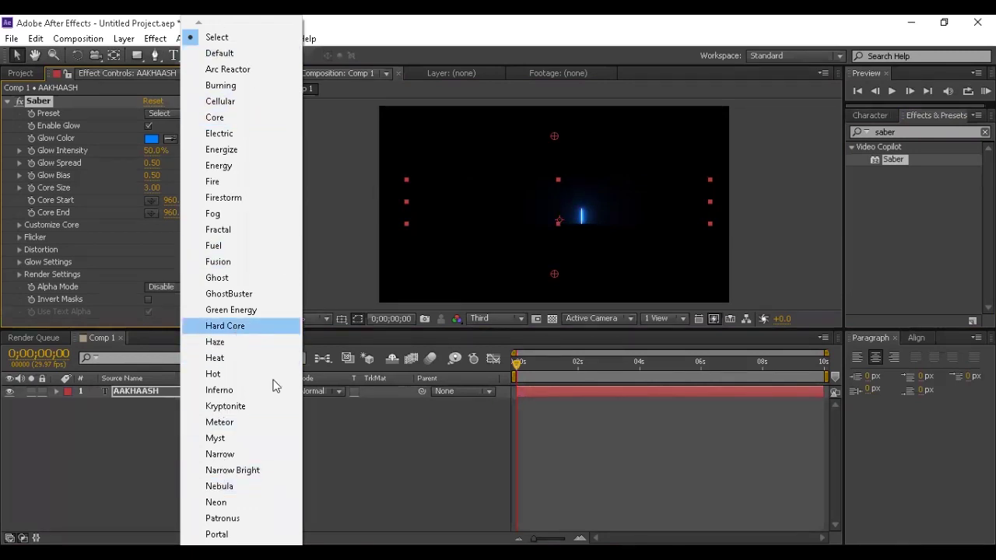
click(409, 447)
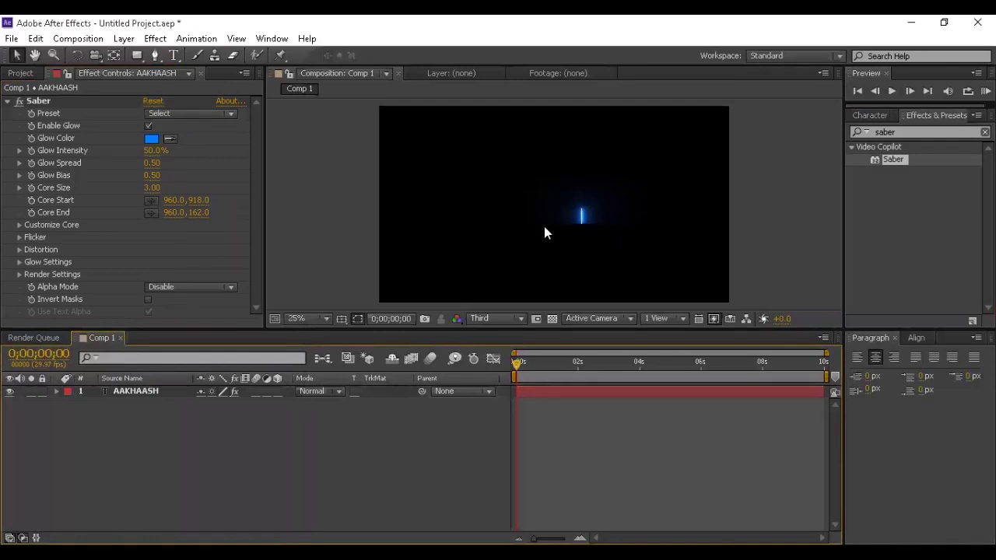
key(ctrl+z)
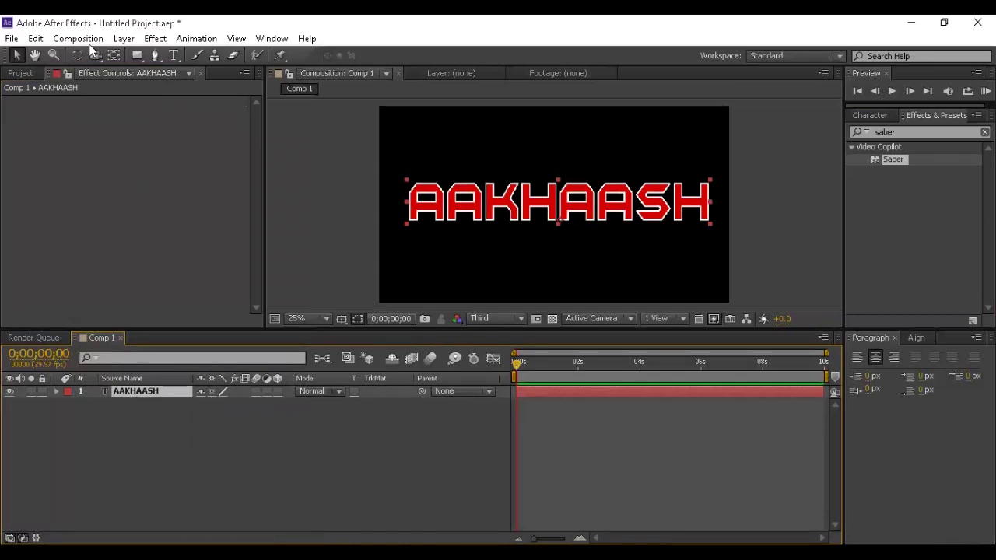
click(131, 41)
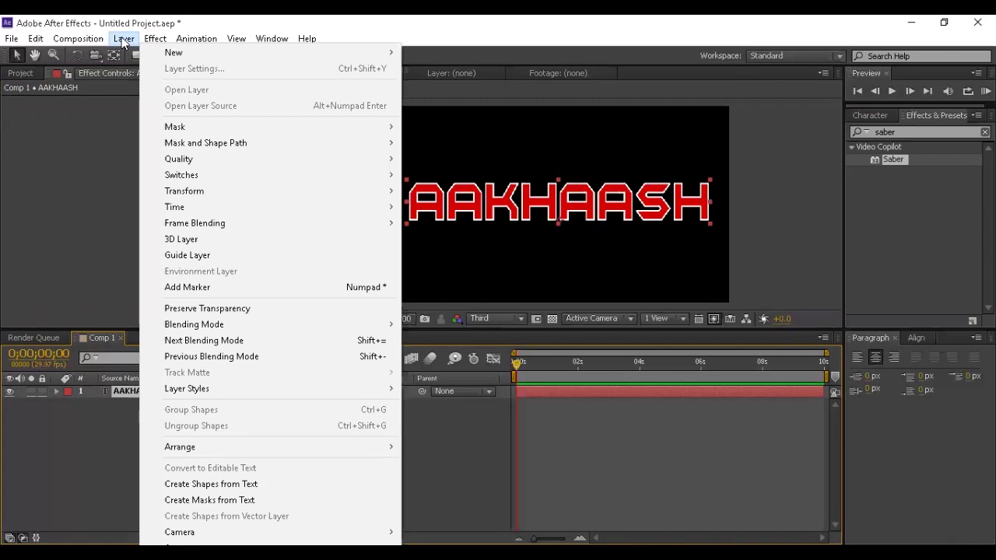
- Run Layer > Auto-trace on the title, preview the outline, and create the Auto-traced AAKHAASH layer
key(Right)
key(Right)
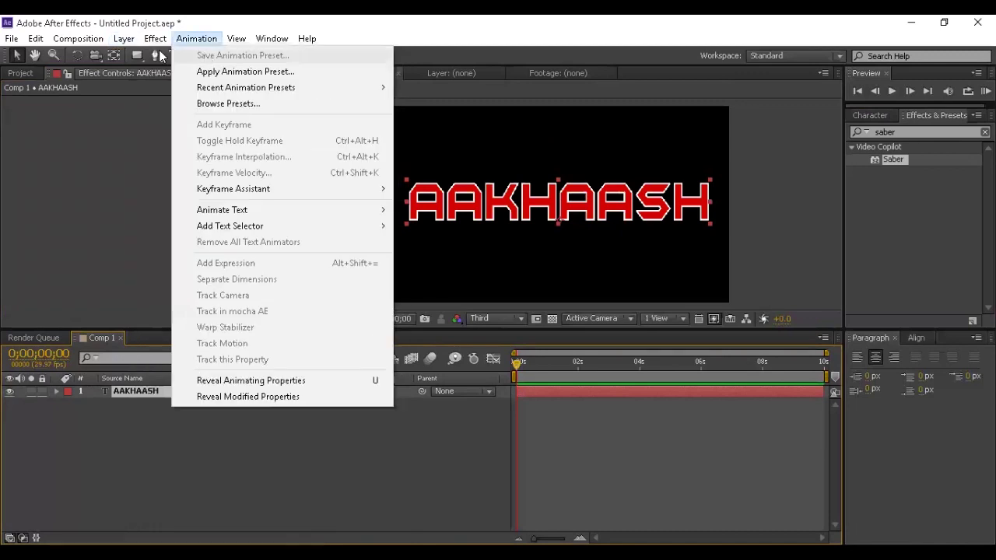
key(Left)
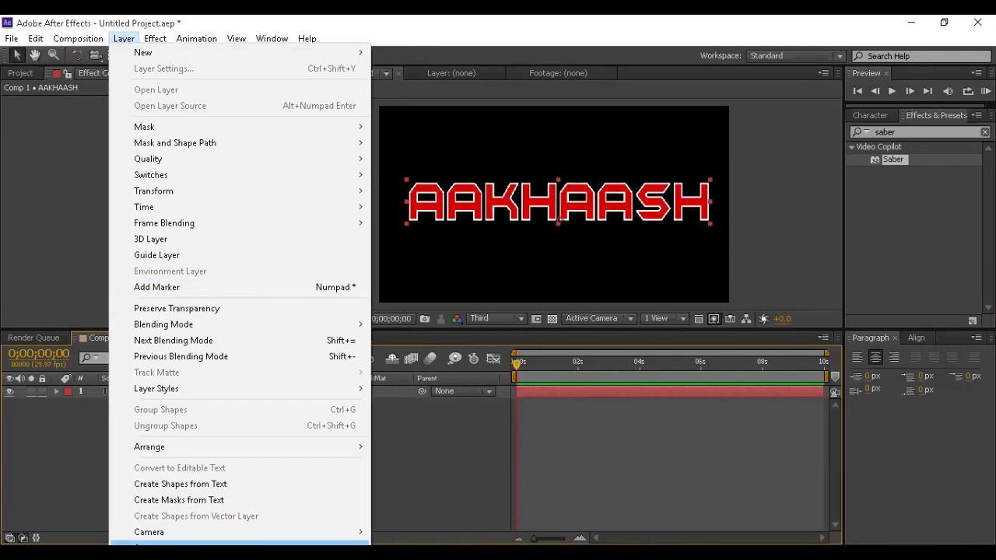
key(Return)
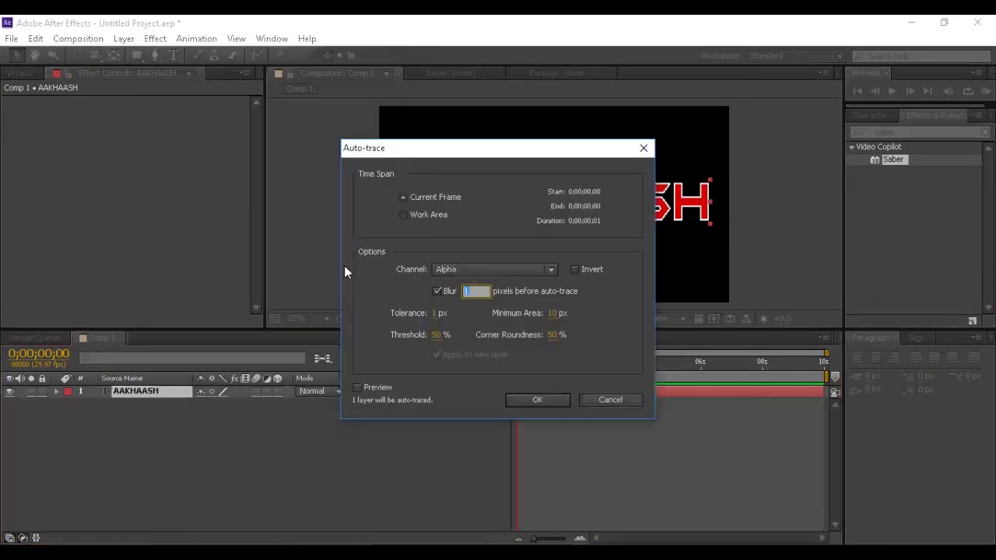
drag(436, 155, 687, 155)
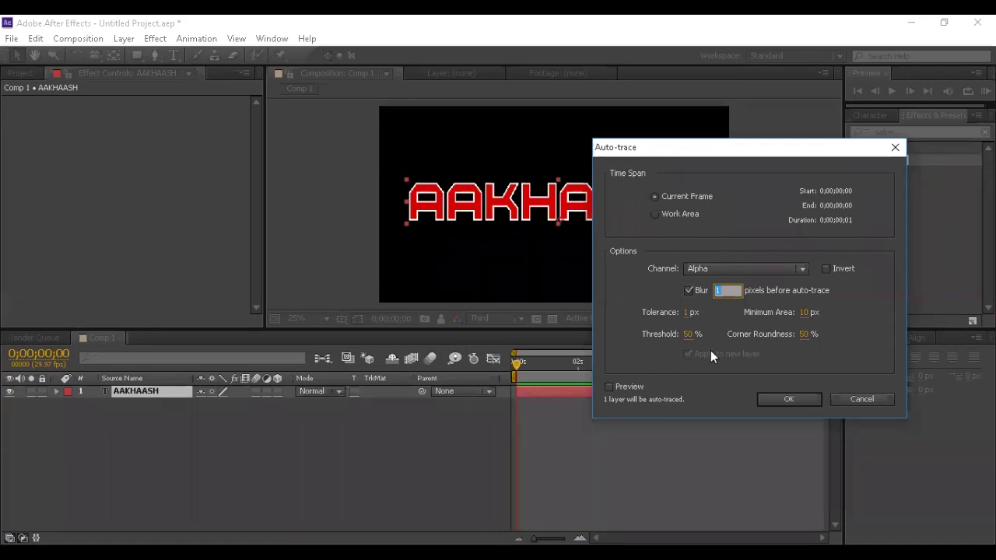
click(609, 387)
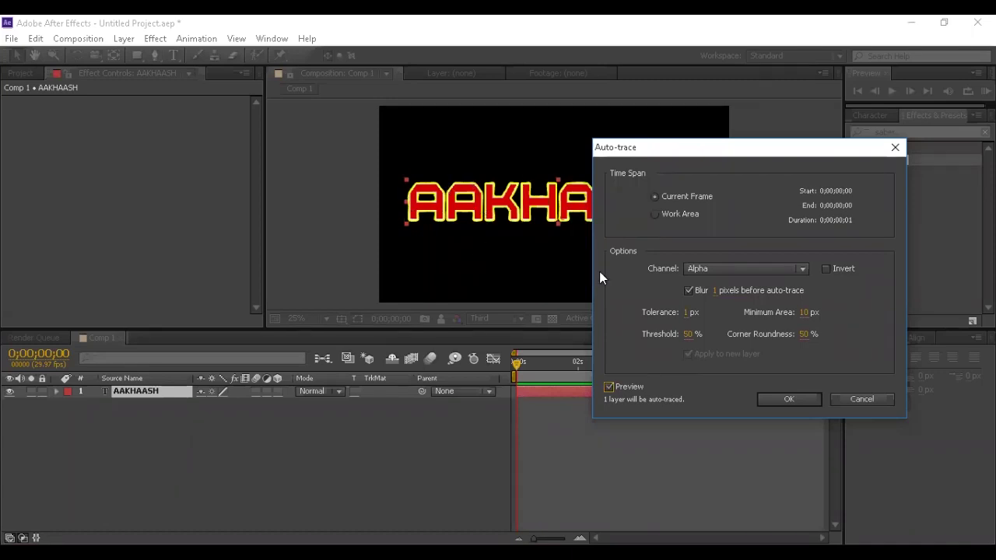
click(609, 386)
click(609, 387)
click(609, 387)
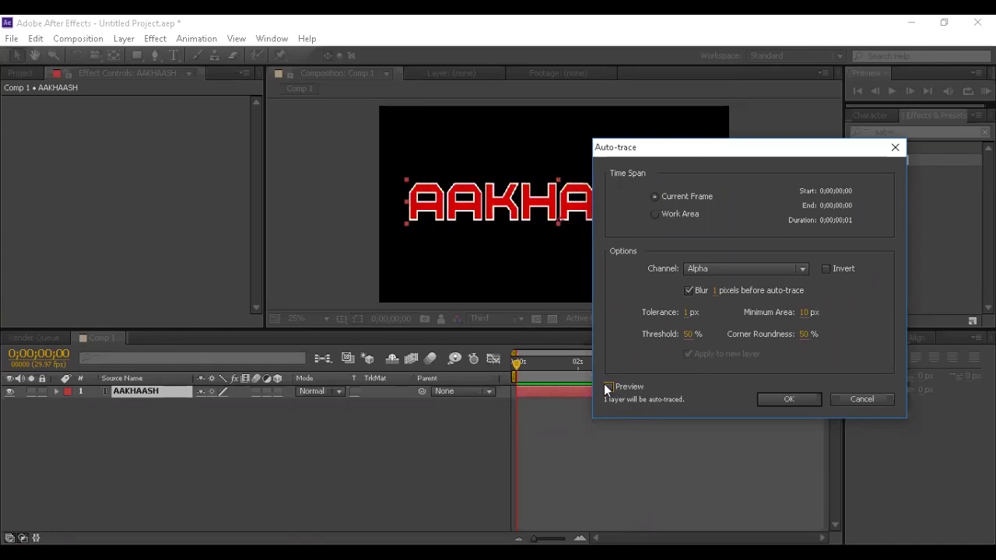
click(607, 386)
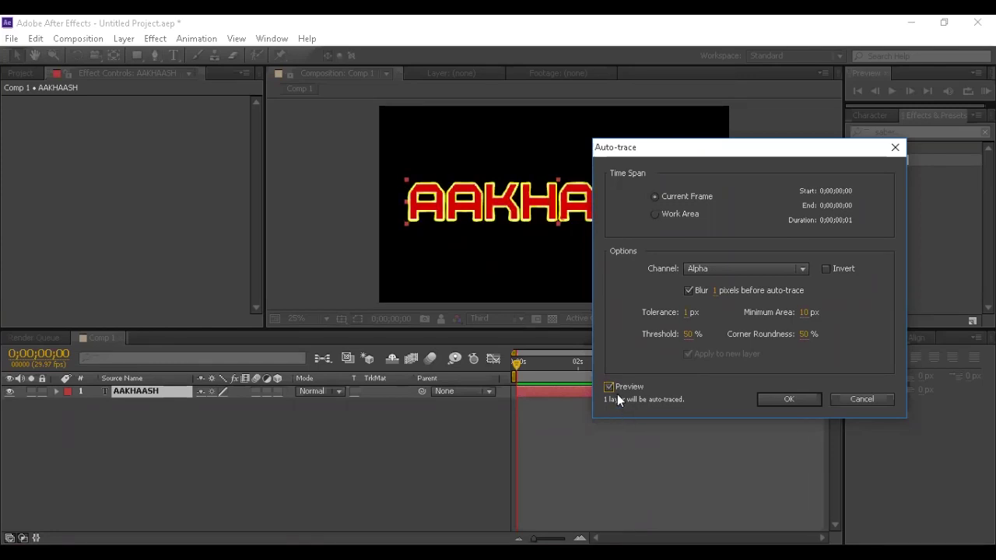
key(space)
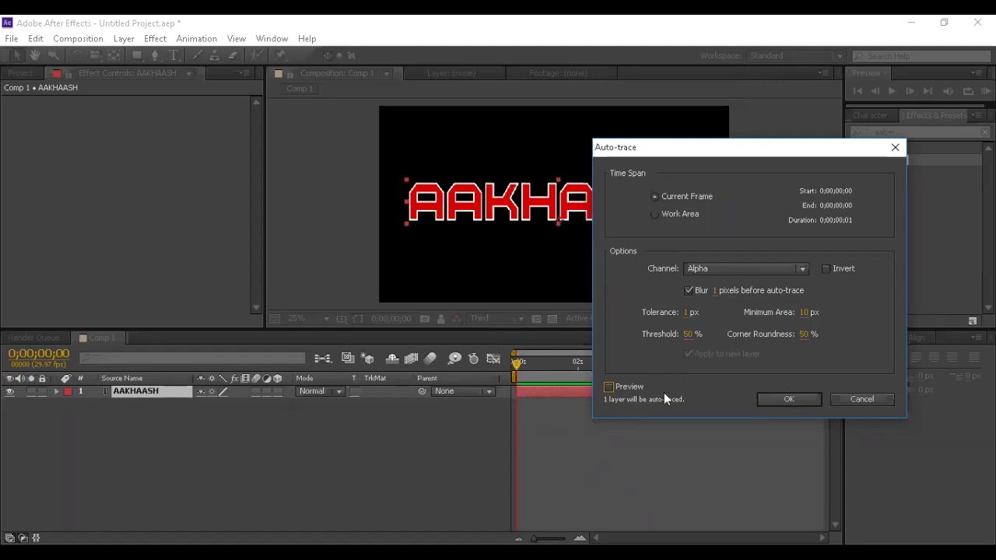
click(788, 399)
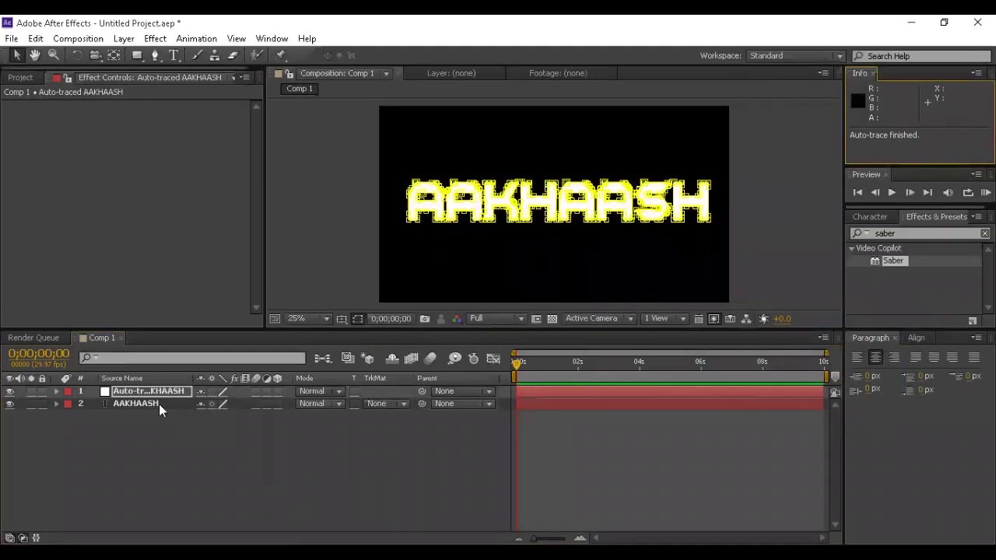
- Drag Saber onto the Auto-traced AAKHAASH layer, adding a vertical blue glowing beam
click(156, 405)
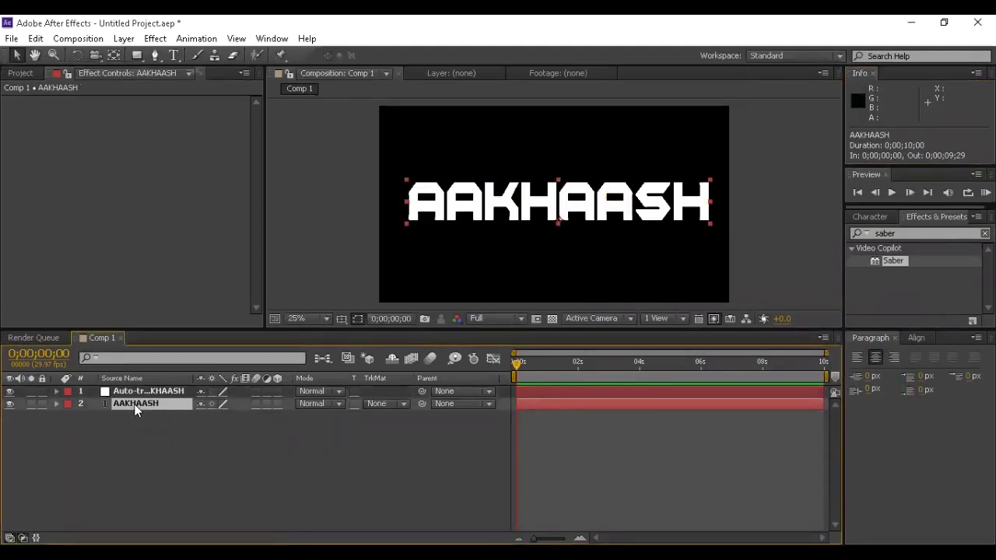
click(148, 391)
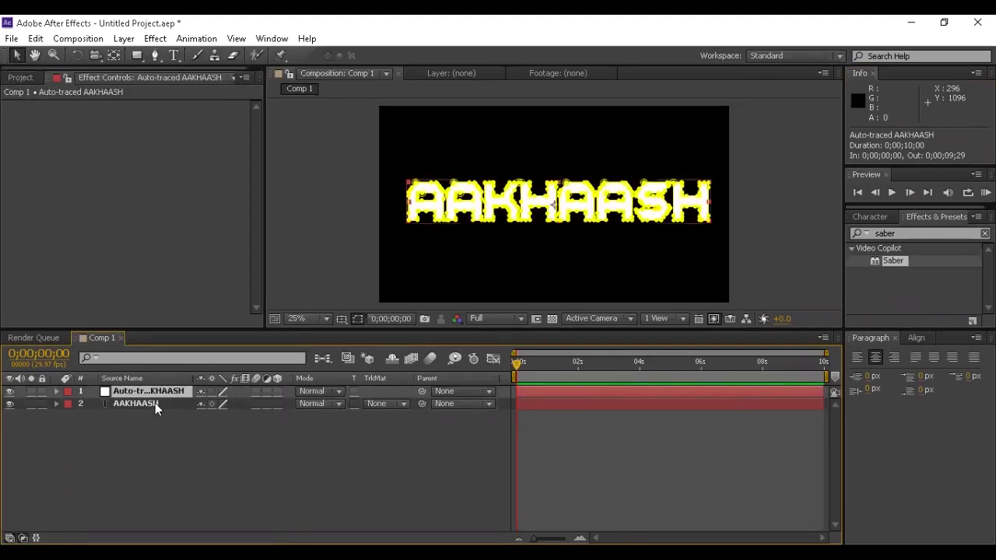
click(155, 402)
mouse_move(153, 397)
mouse_down()
mouse_move(152, 388)
mouse_move(142, 403)
mouse_up()
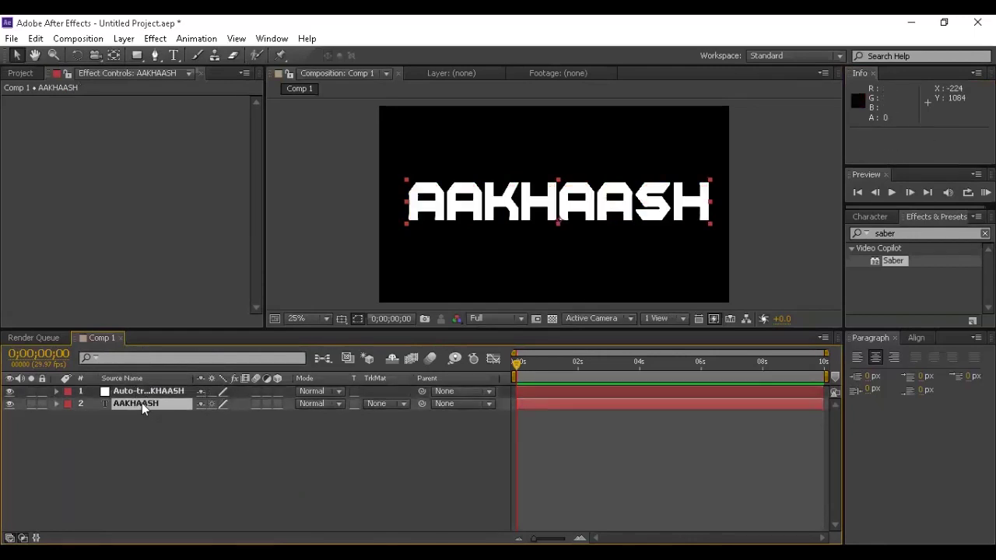
click(150, 387)
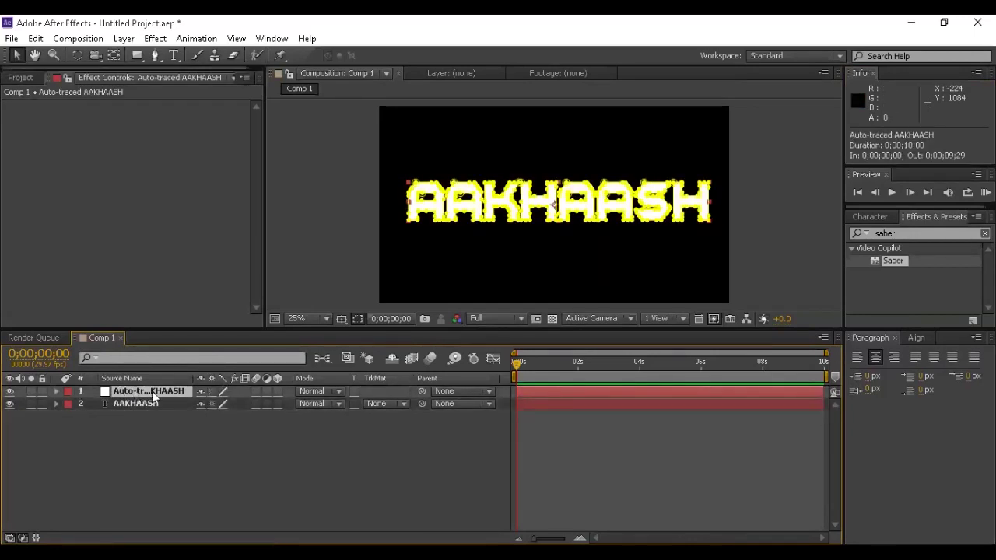
drag(895, 261, 191, 396)
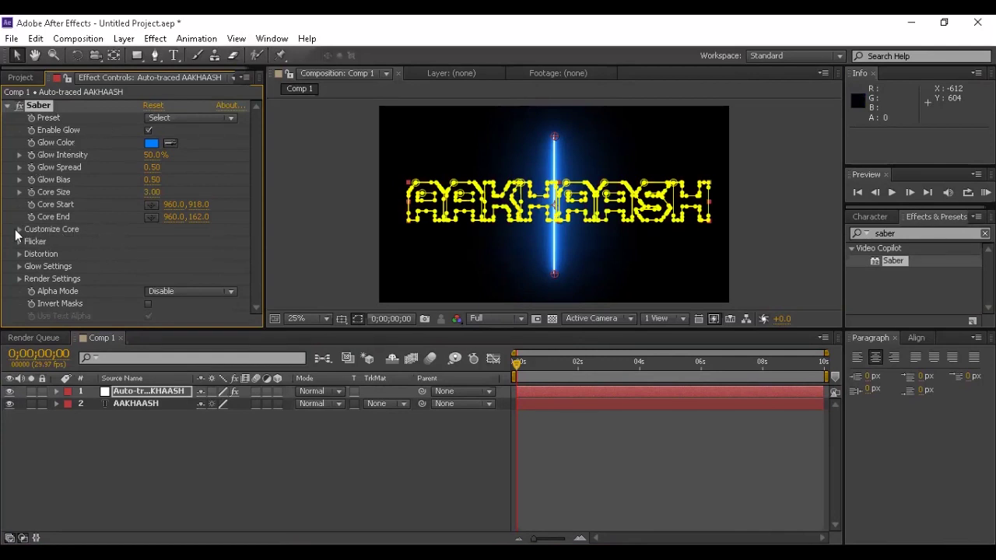
- Under Customize Core, set Saber's Core Type to Layer Masks after briefly trying Text Layer
click(19, 228)
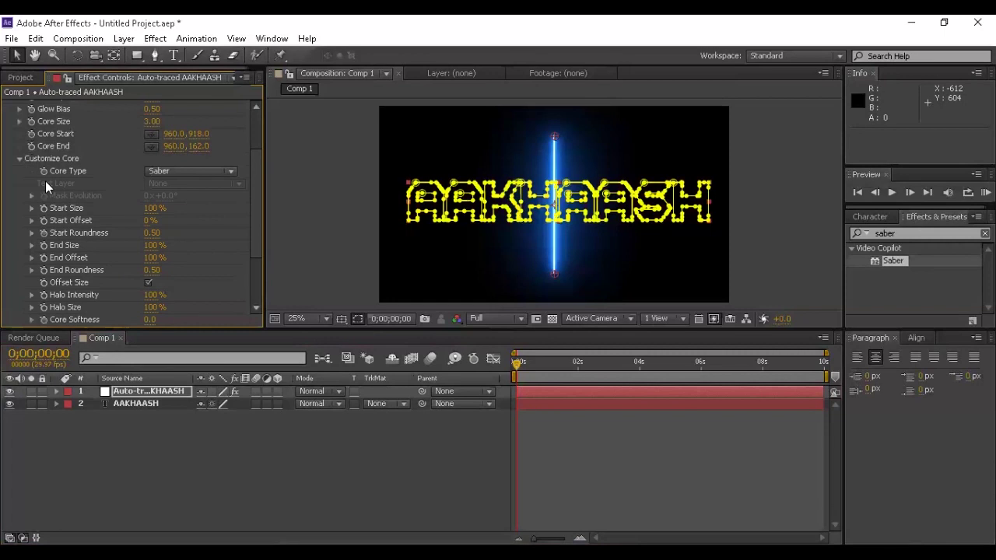
click(171, 171)
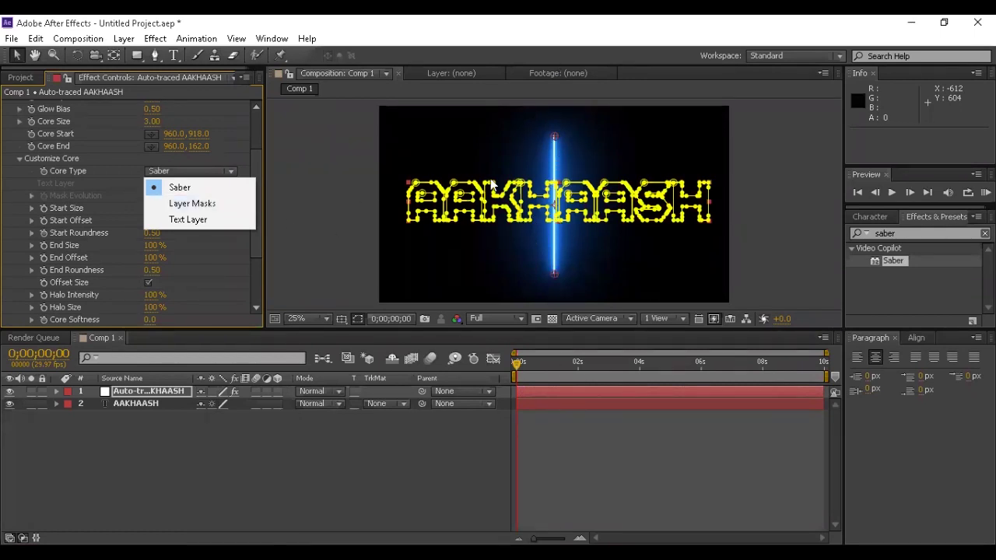
click(213, 203)
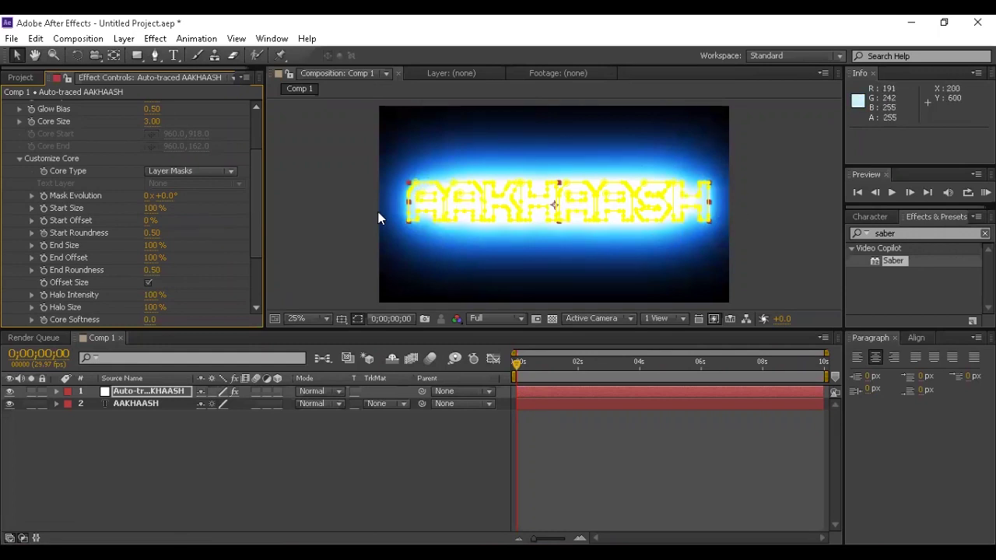
click(204, 171)
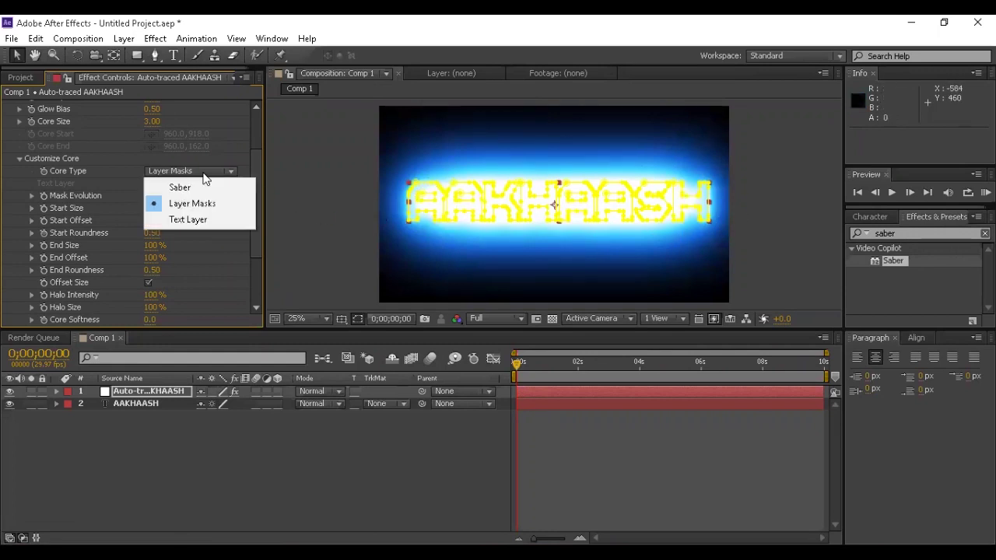
click(205, 223)
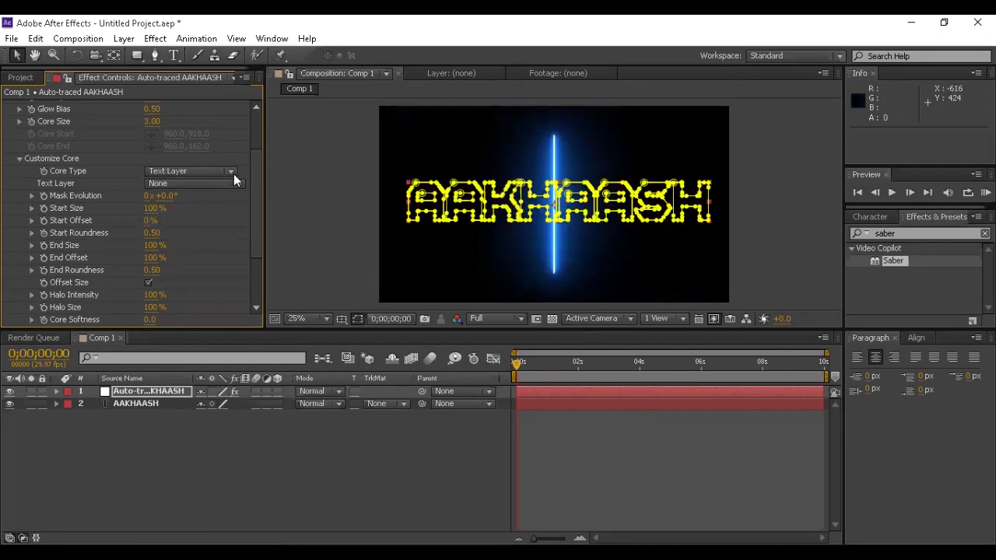
click(231, 171)
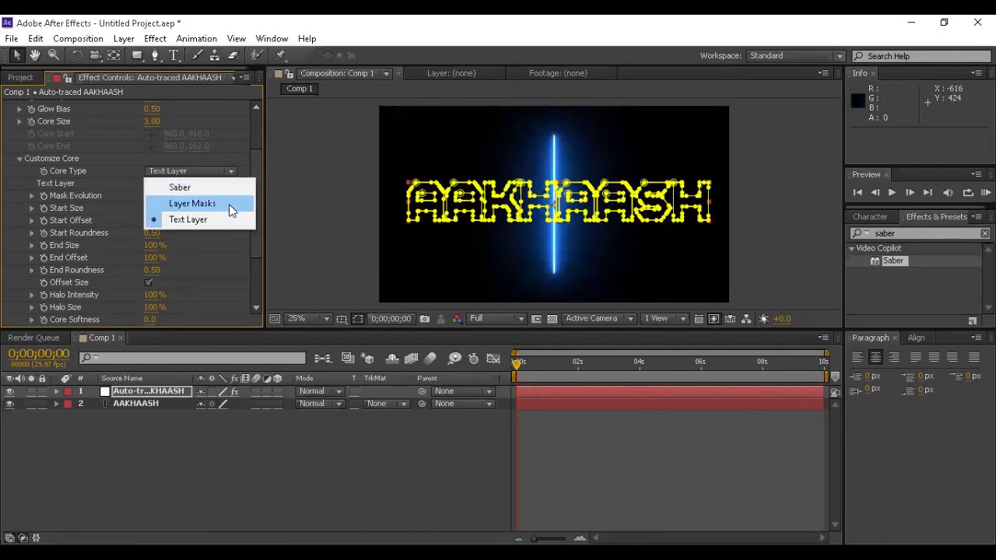
click(226, 204)
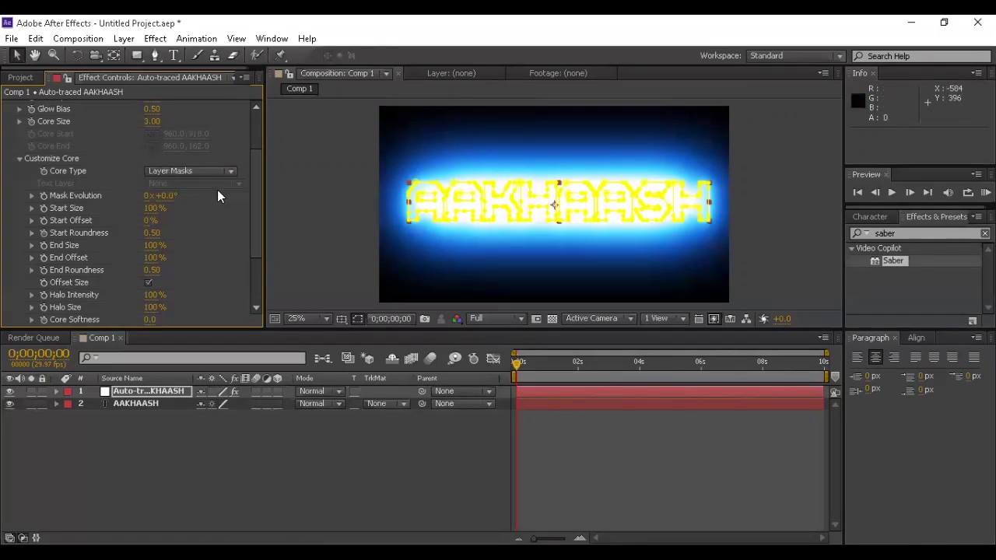
scroll(192, 112, up, 3)
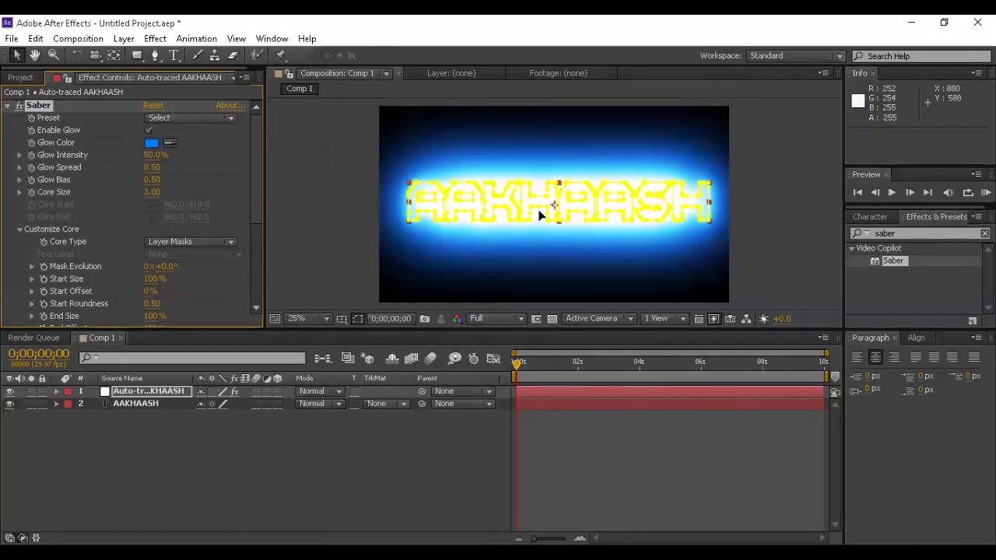
- Switch the Saber Preset to Fire
click(182, 118)
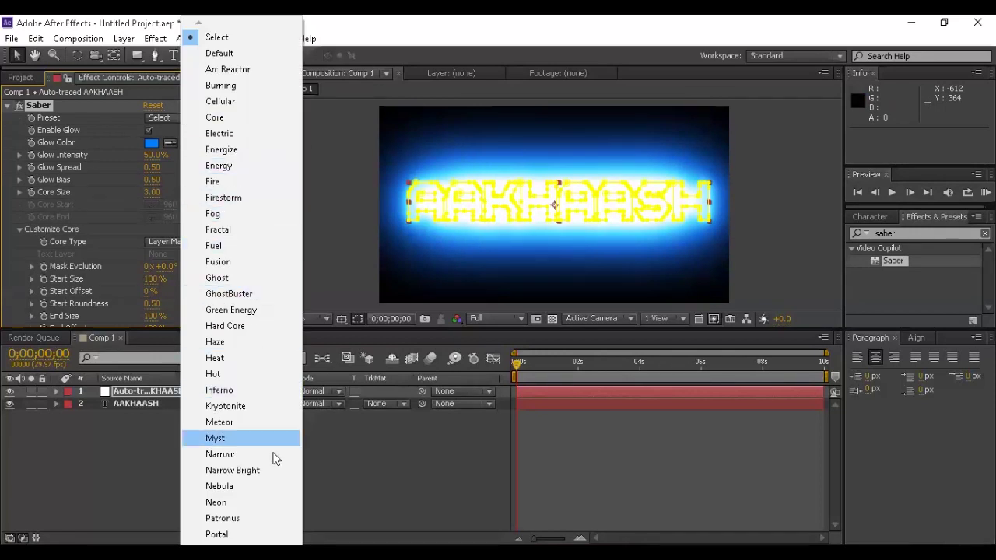
click(233, 182)
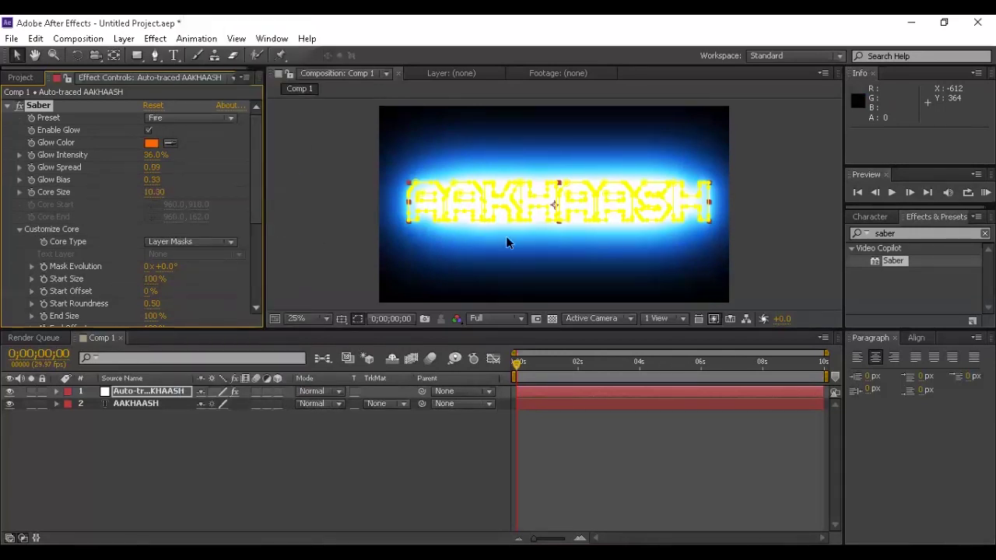
scroll(553, 209, up, 2)
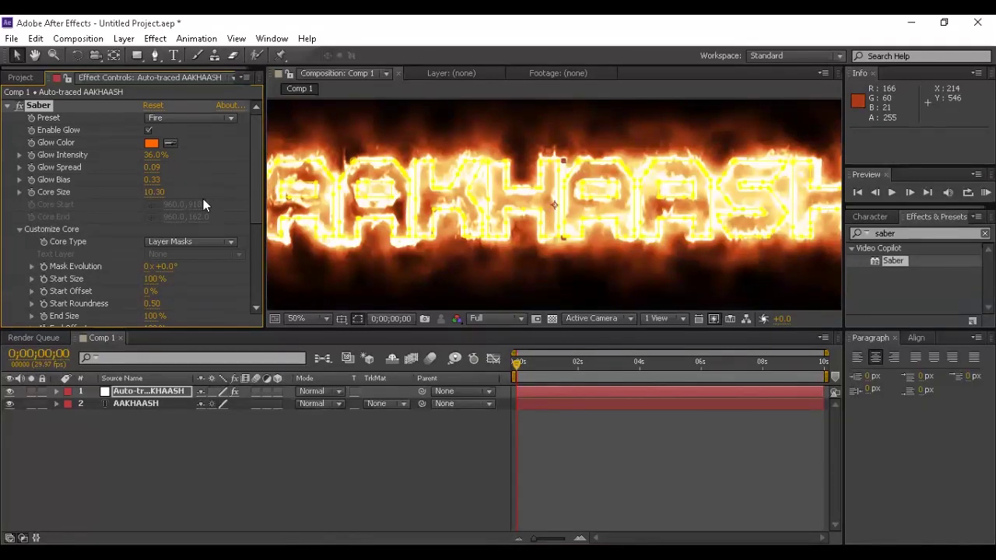
- Set Core Size to 9.30 and Glow Intensity to 31%
click(151, 155)
text(21.)
key(Return)
scroll(528, 220, down, 1)
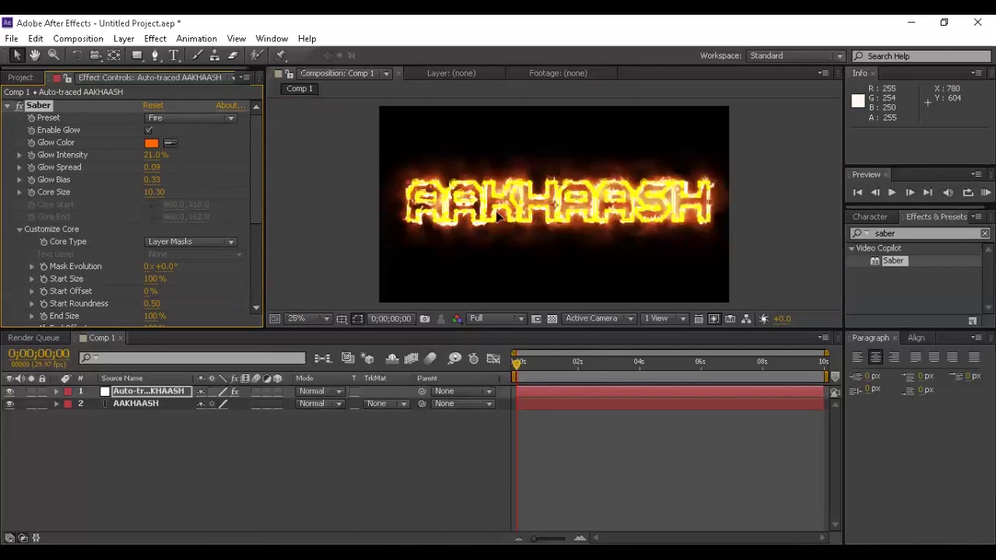
click(153, 192)
text(9.3)
key(Return)
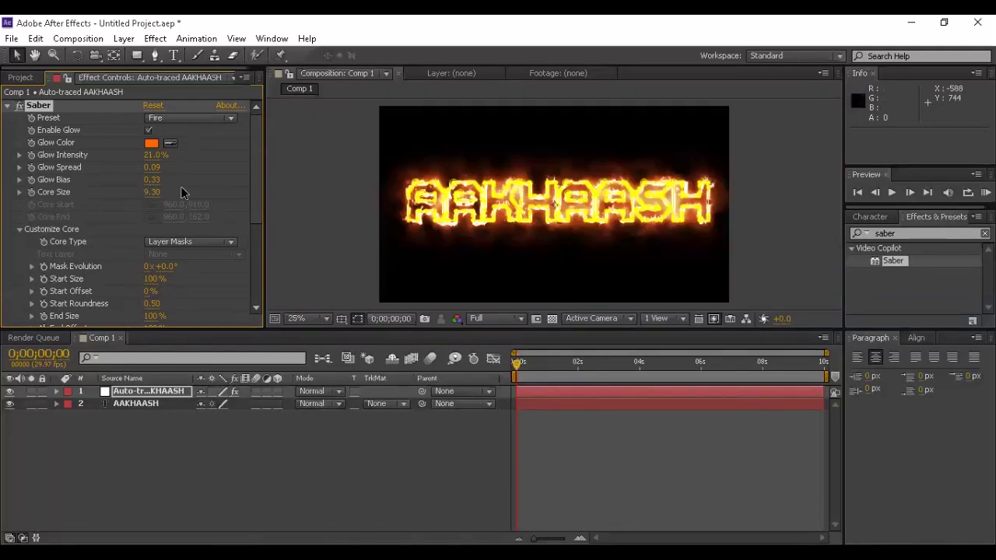
drag(156, 155, 160, 154)
scroll(579, 206, up, 2)
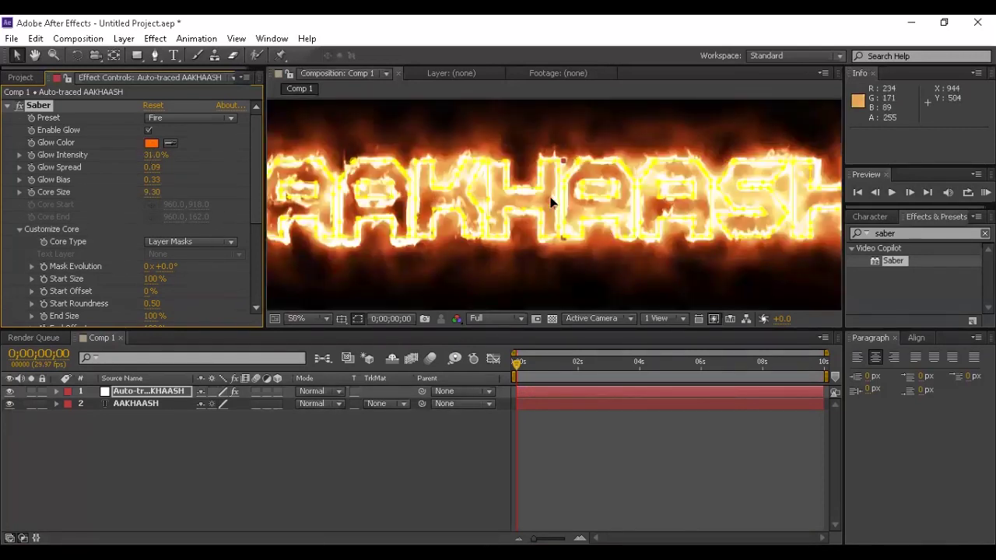
click(155, 143)
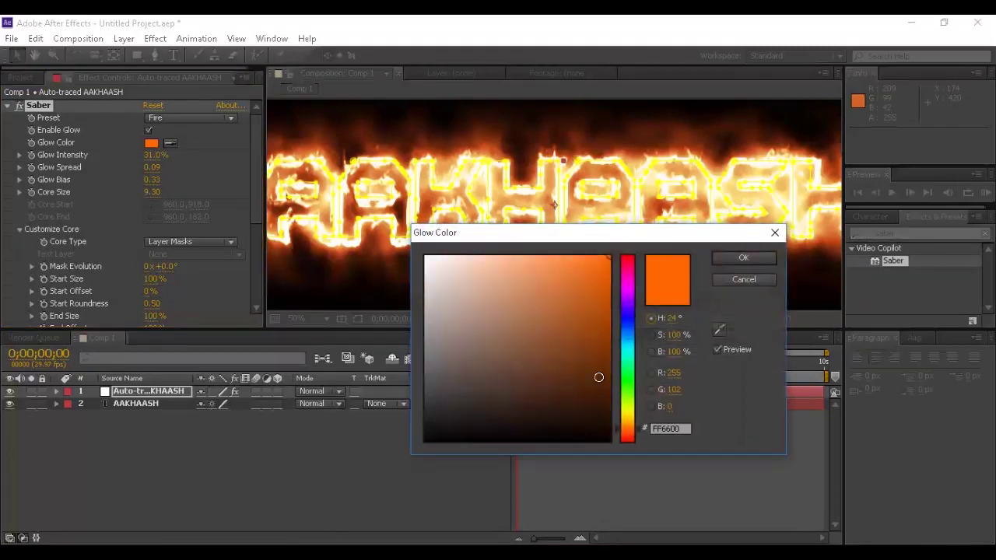
click(627, 387)
mouse_move(626, 393)
mouse_down()
mouse_move(630, 403)
mouse_move(631, 298)
mouse_up()
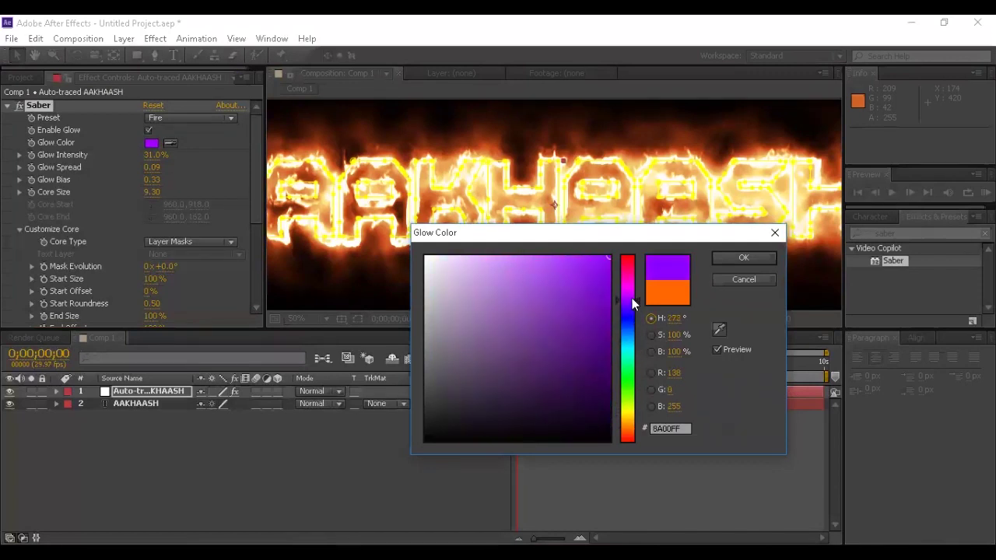
click(762, 260)
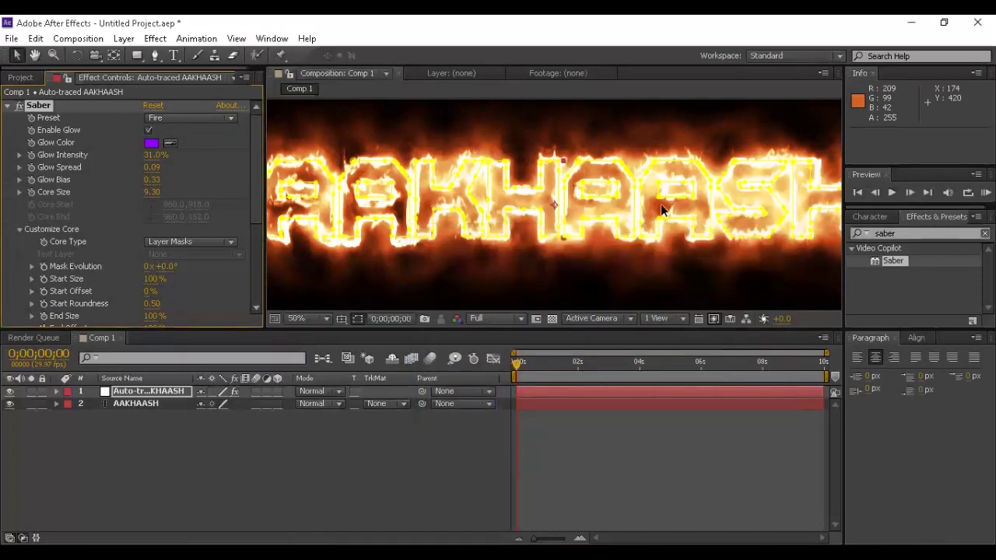
scroll(498, 206, down, 2)
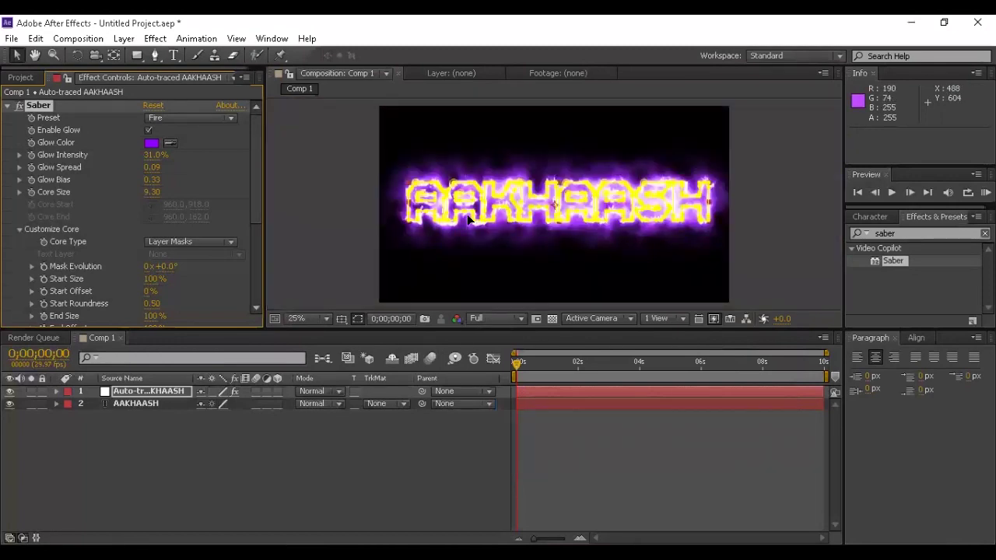
key(ctrl+z)
scroll(644, 217, up, 2)
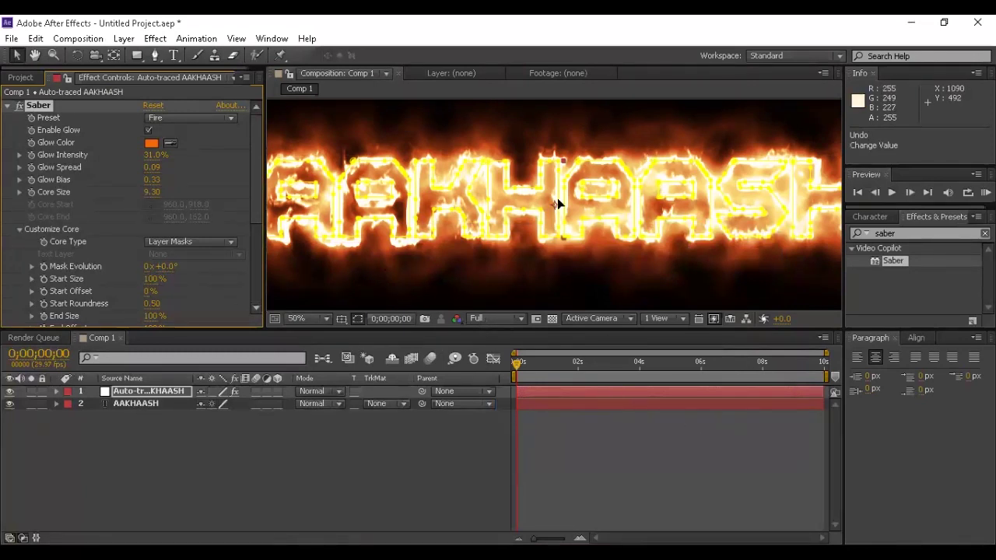
scroll(558, 171, down, 2)
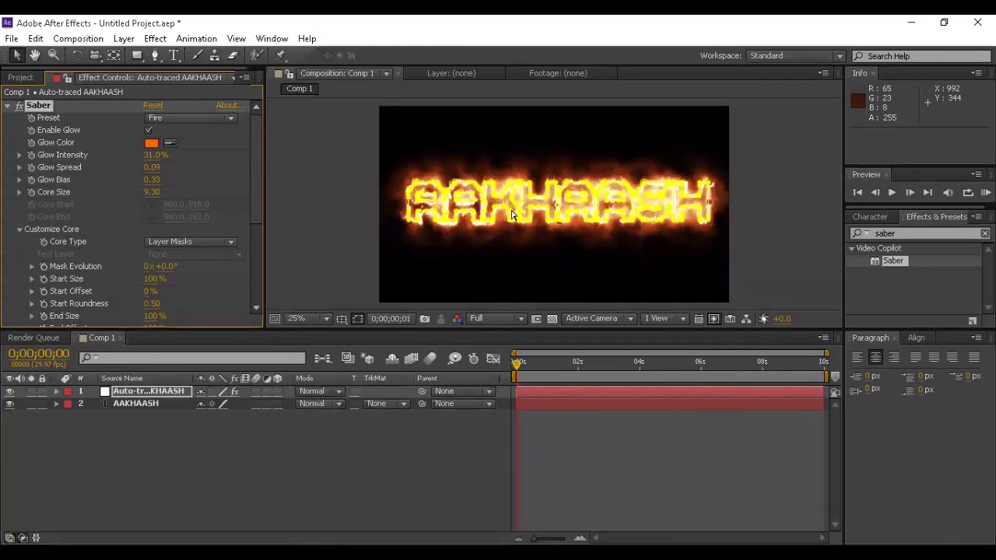
- Set the viewer resolution to Quarter and widen the Composition panel
click(504, 319)
click(519, 404)
key(period)
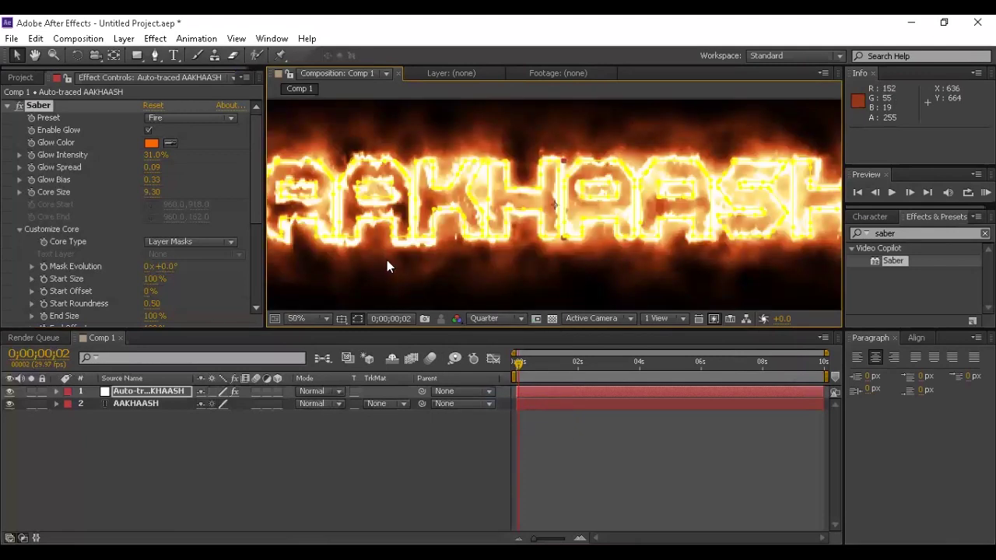
drag(844, 279, 937, 284)
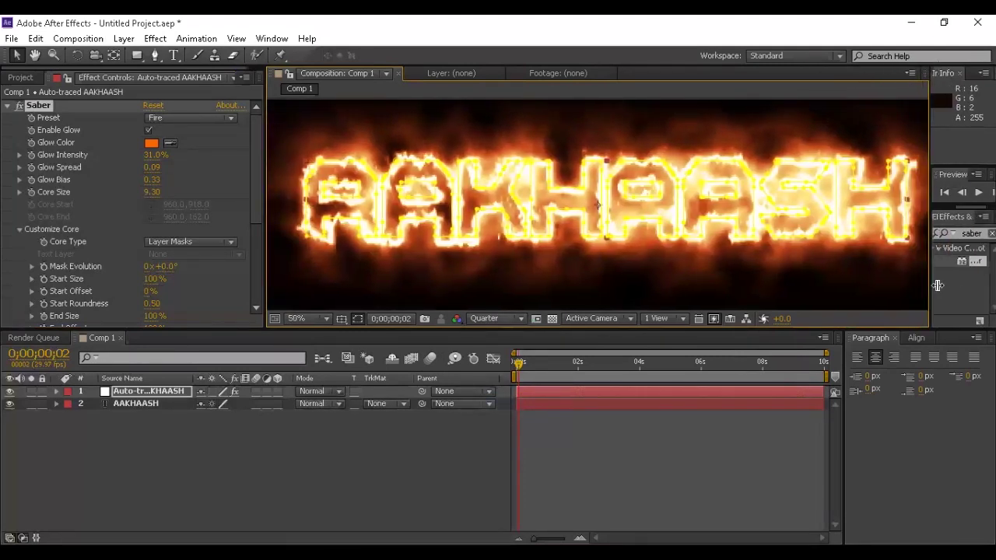
- Preview the first few seconds of the Fire Saber AAKHAASH animation, then stop playback
key(space)
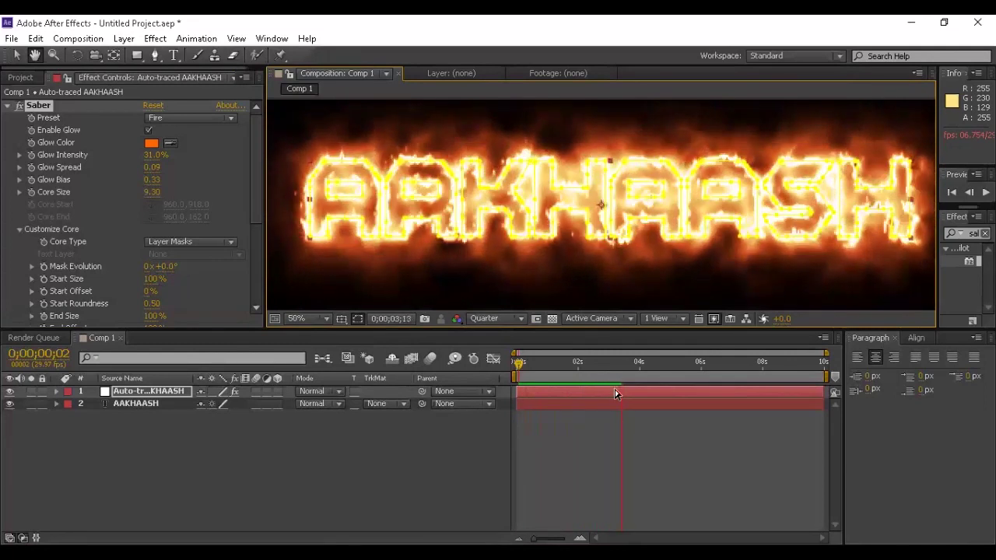
key(space)
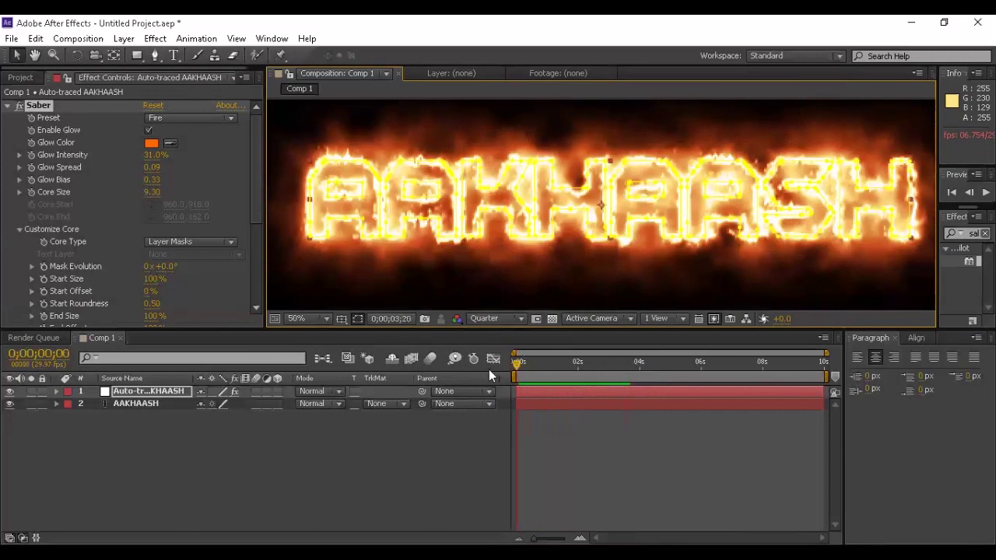
scroll(30, 224, down, 1)
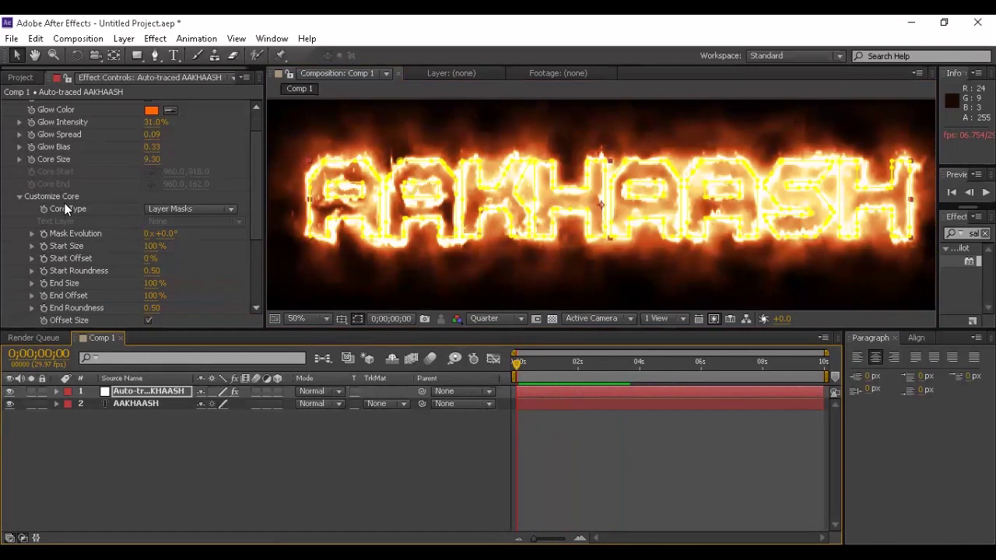
- Lower Saber's Start Size to about 58%, then sweep End Size down to 0% and up to 200%
scroll(65, 203, down, 2)
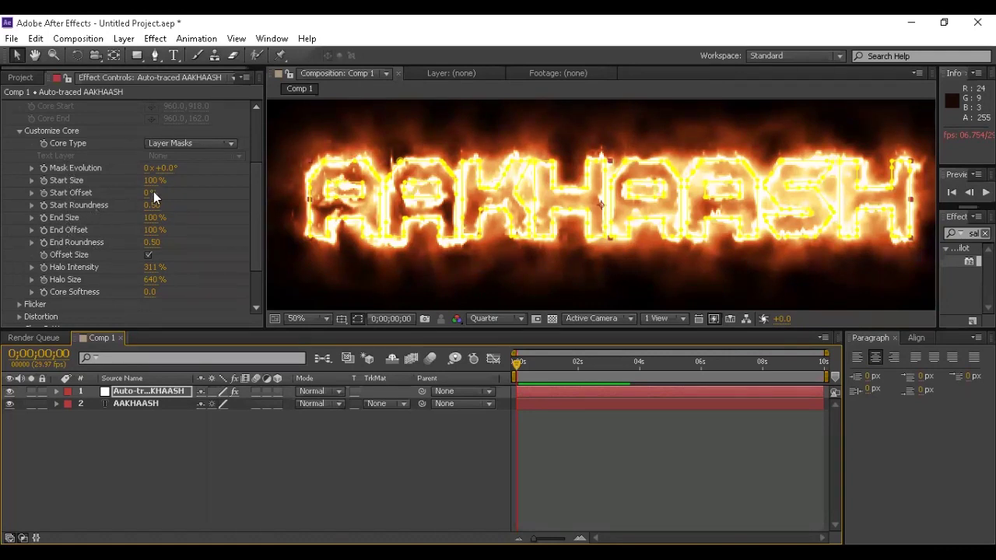
drag(151, 187, 68, 179)
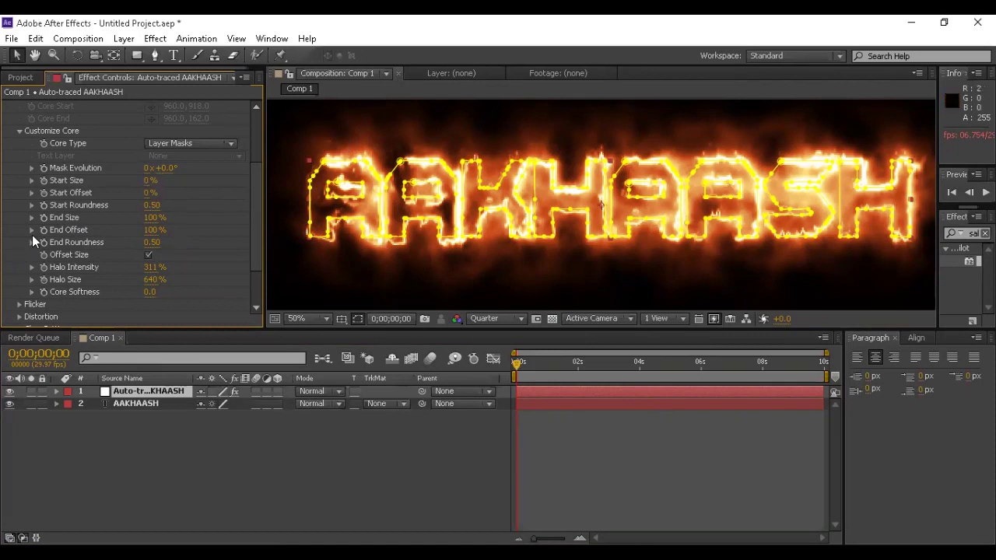
drag(154, 217, 27, 190)
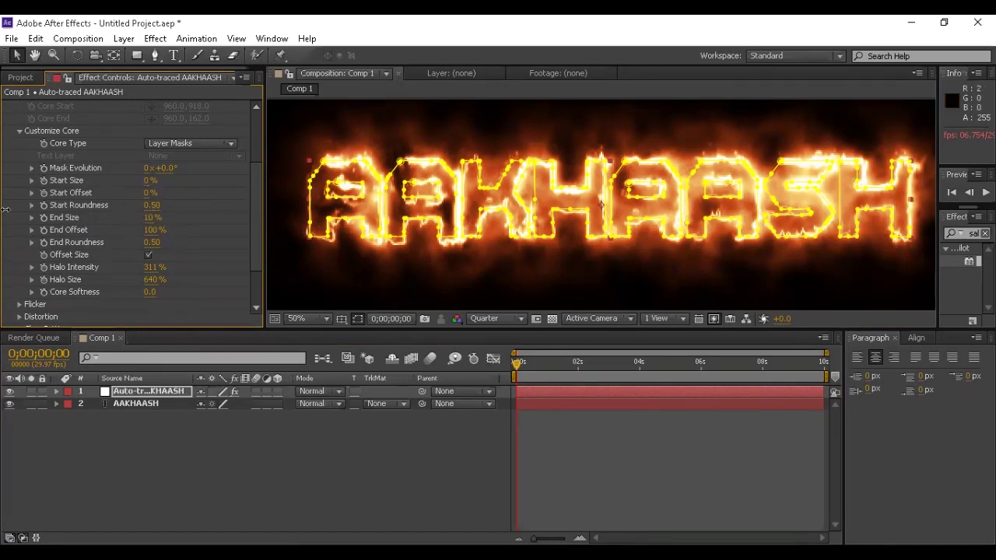
drag(151, 219, 2, 223)
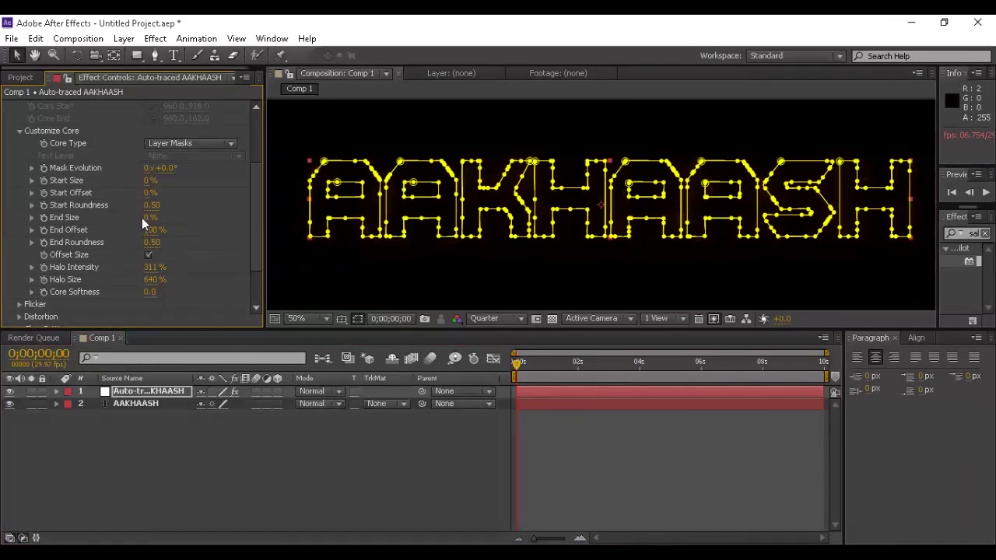
drag(145, 218, 547, 167)
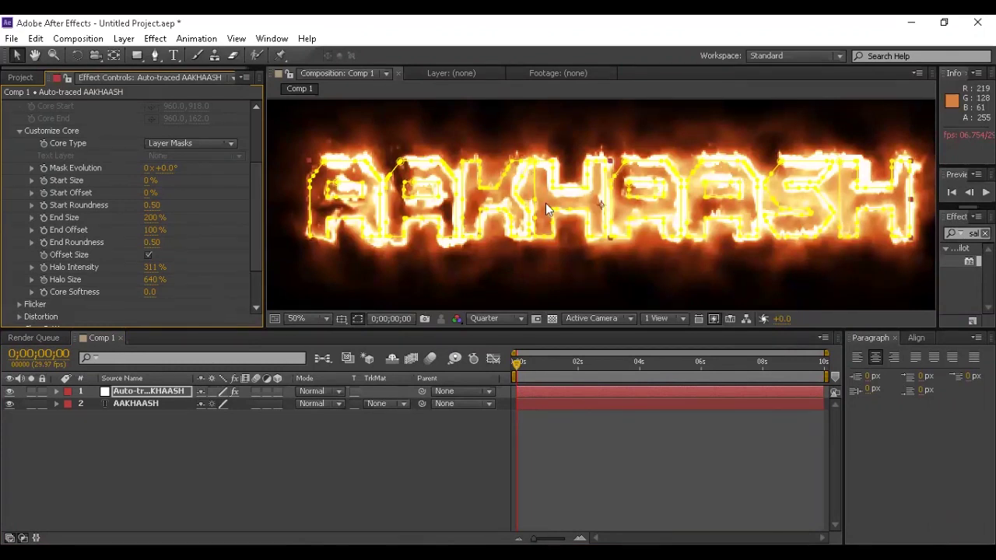
- Set both Saber's End Size and Start Size to 100%
click(153, 218)
text(100)
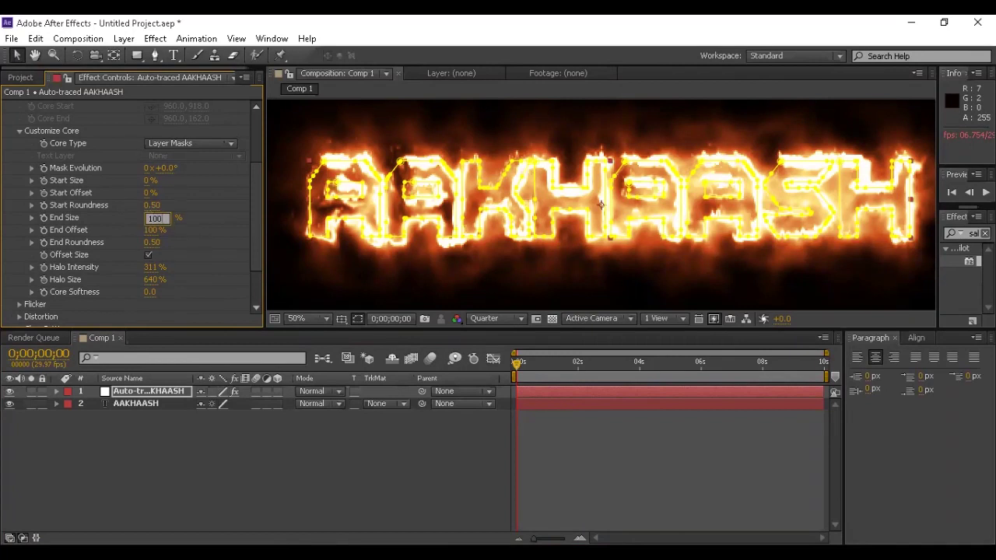
key(Return)
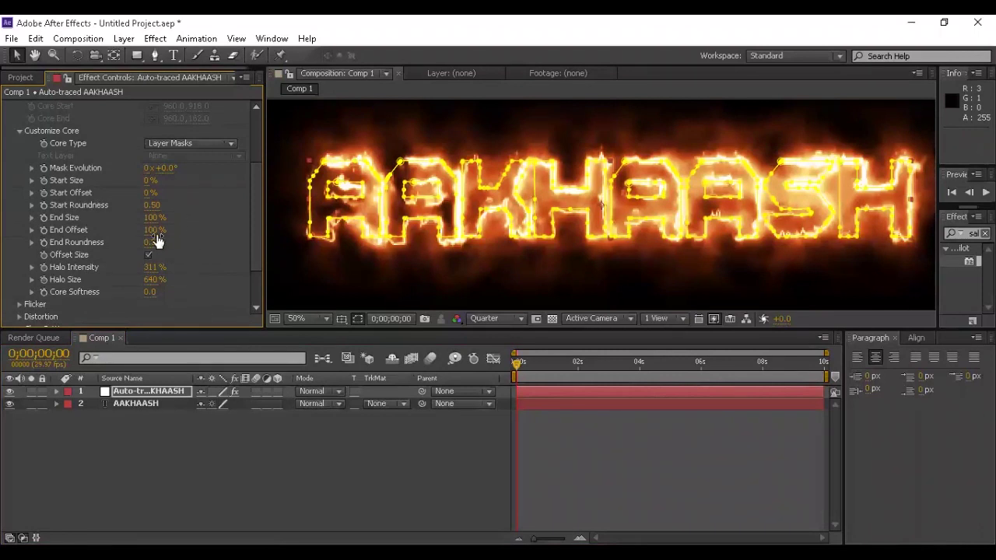
click(151, 181)
text(00)
key(Return)
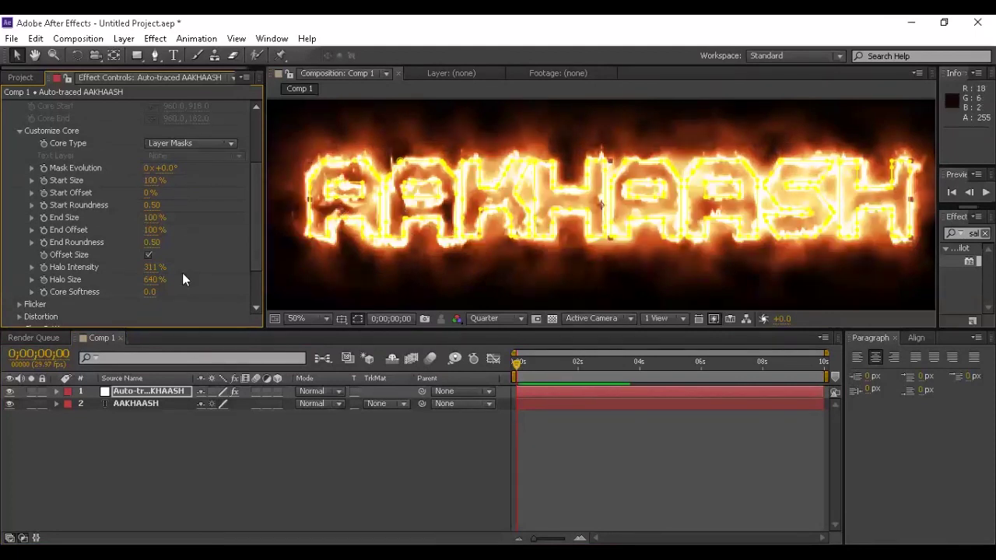
- Set End Offset to 0% and move the current time to about 2 seconds
click(153, 230)
text(0)
key(Return)
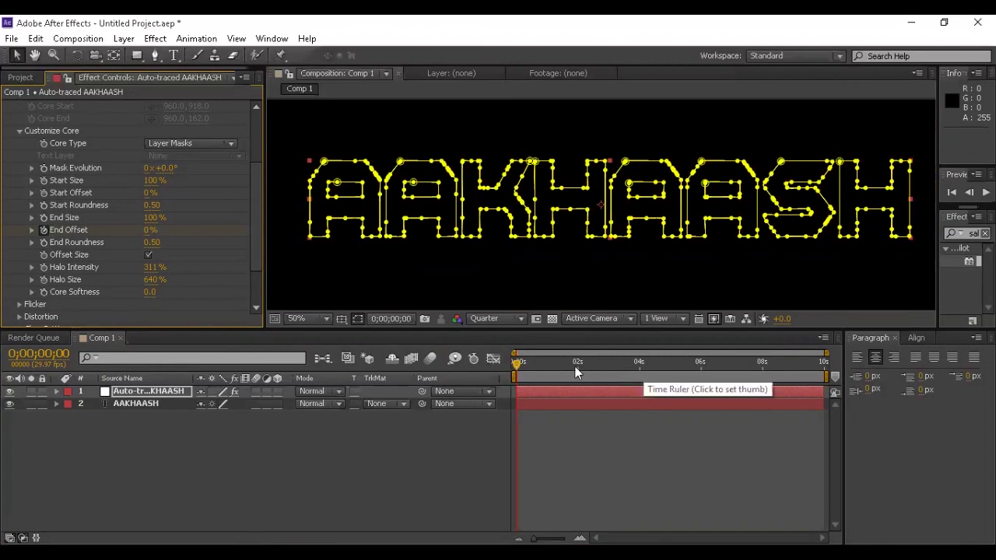
drag(576, 371, 590, 402)
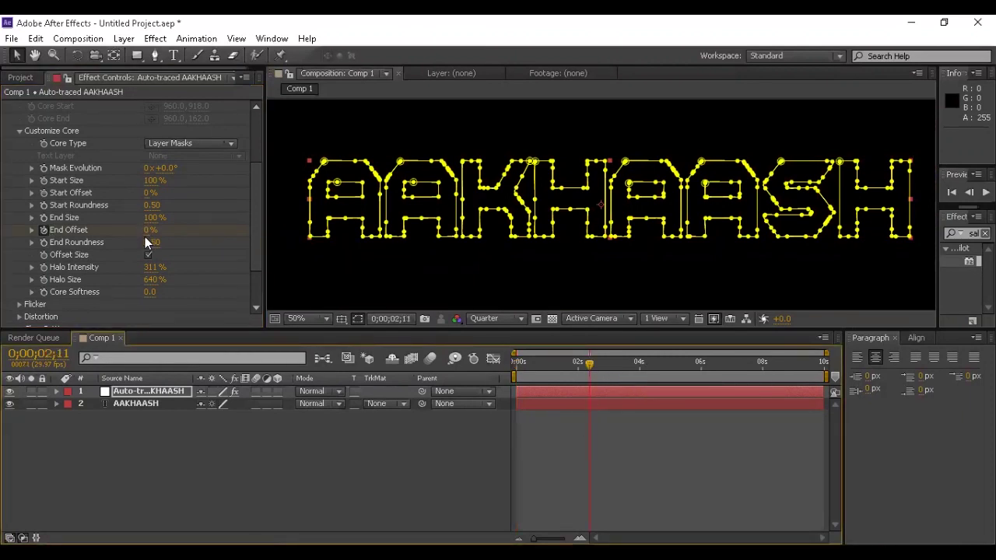
- Set End Offset to 100% at 0;00;02;11, then preview the fire tracing onto AAKHAASH
drag(147, 230, 261, 220)
drag(587, 367, 327, 360)
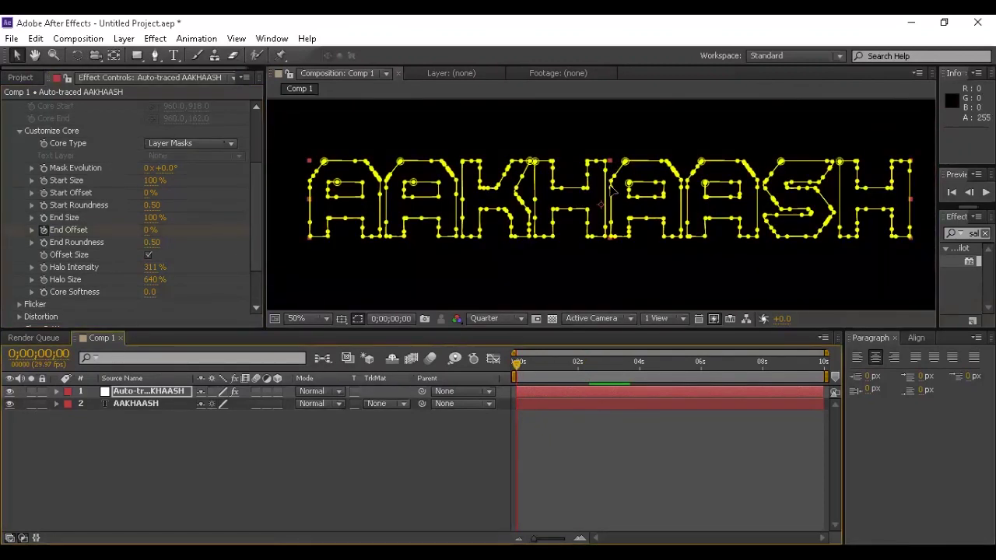
key(space)
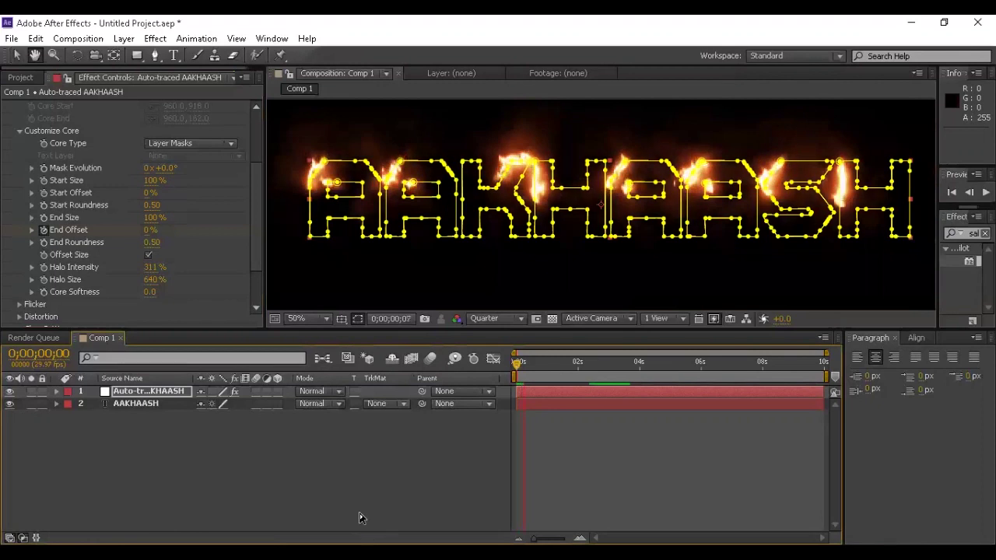
click(354, 485)
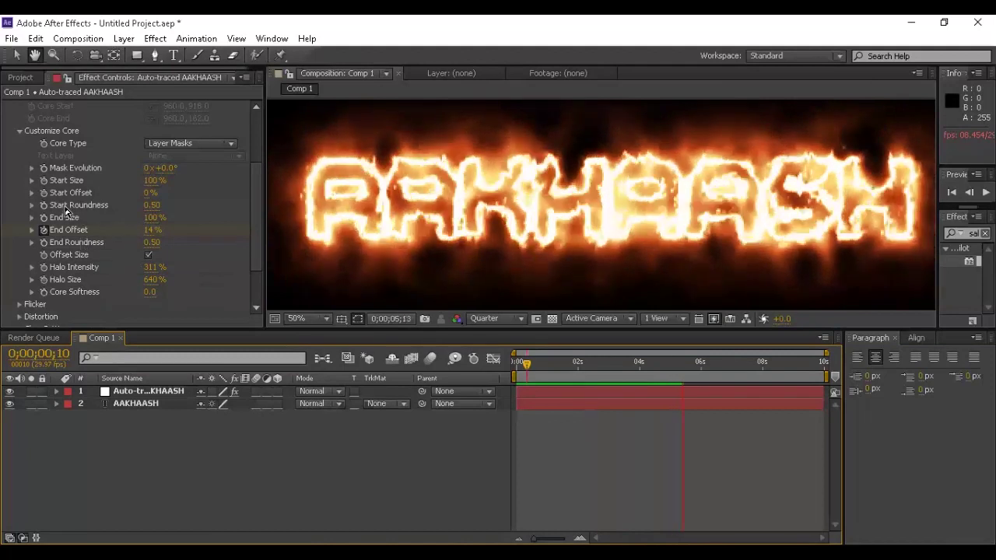
click(585, 376)
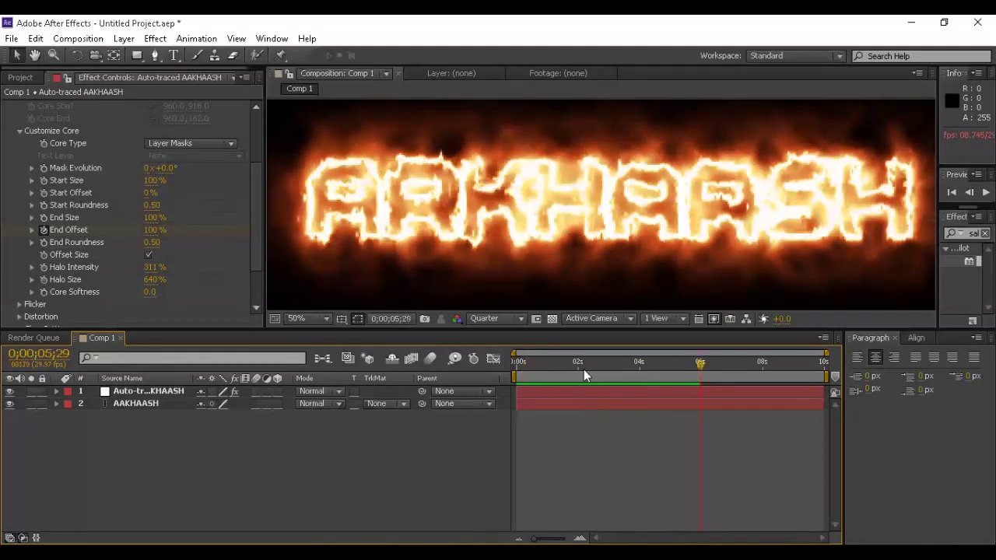
mouse_move(631, 366)
mouse_down()
mouse_move(588, 365)
mouse_move(638, 373)
mouse_up()
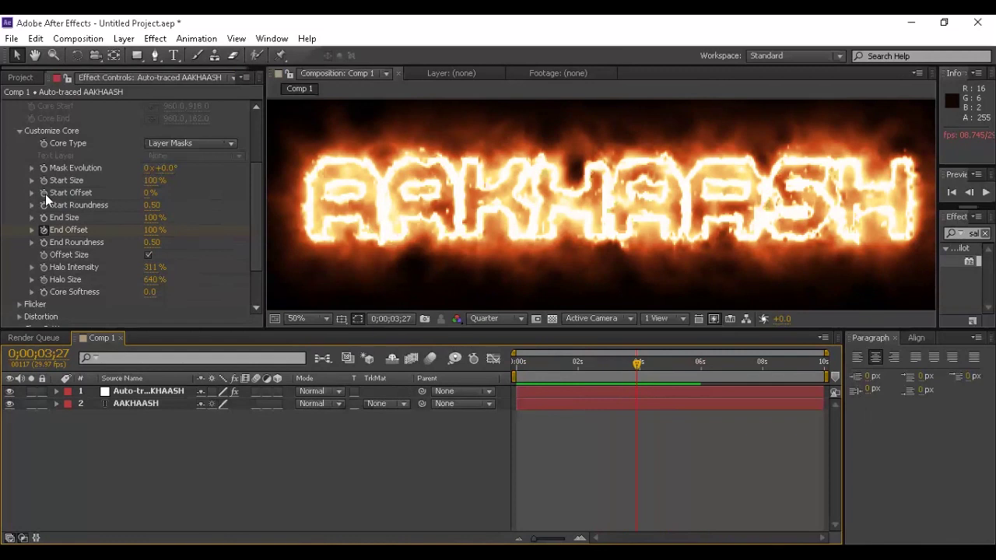
- Keyframe Start Offset from 0% at 0;00;03;27 to 100% at 0;00;06;03, then preview from the start
click(44, 192)
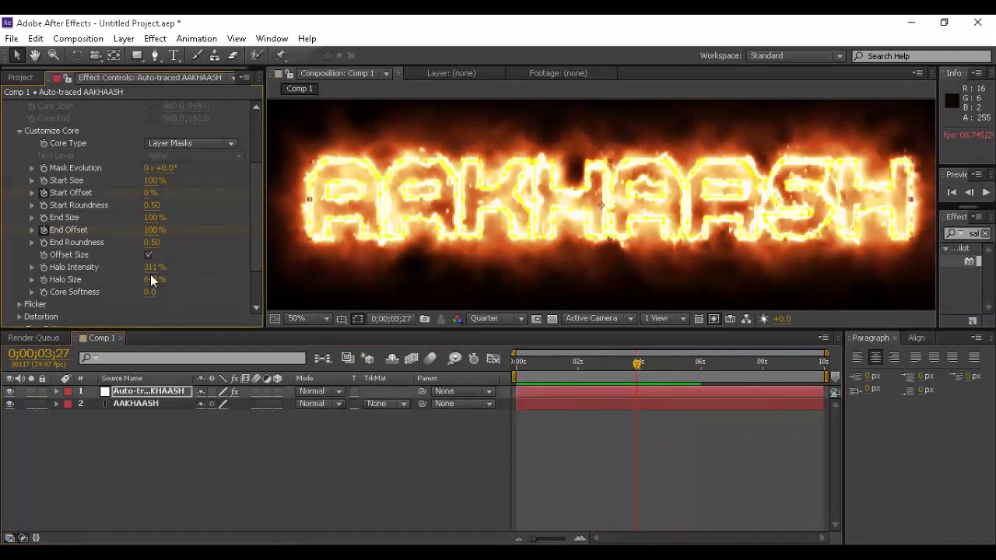
click(702, 364)
mouse_move(150, 192)
mouse_down()
mouse_move(681, 233)
mouse_move(593, 303)
mouse_up()
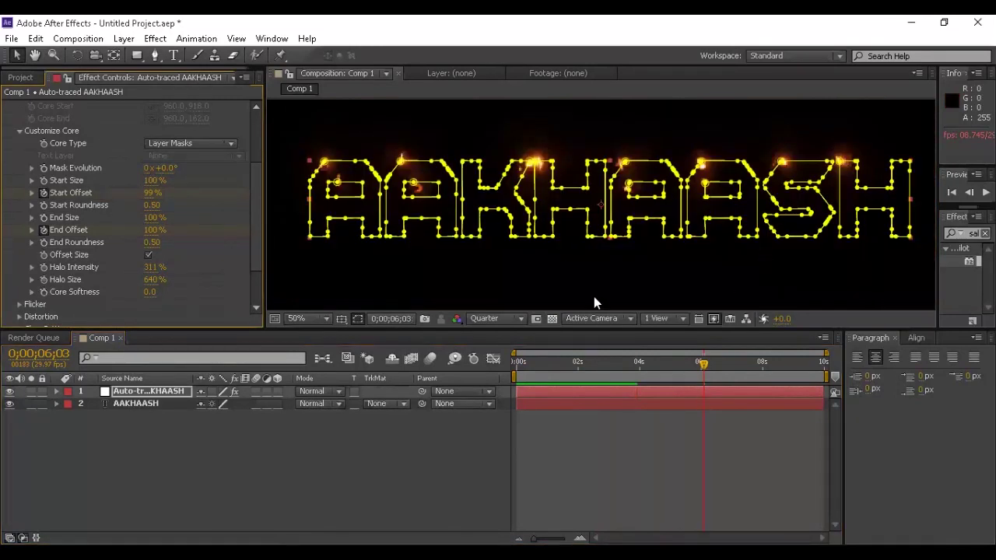
drag(151, 193, 156, 193)
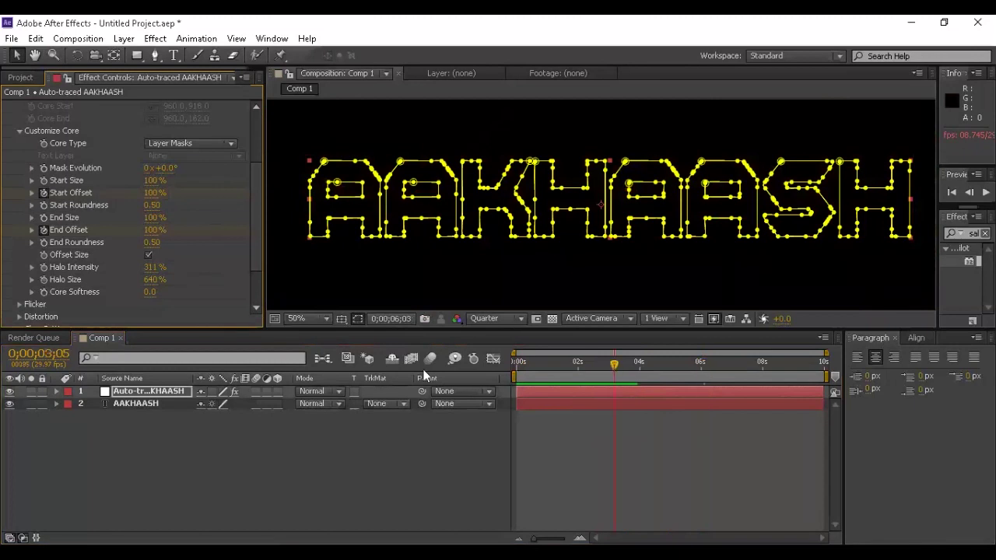
key(Home)
key(space)
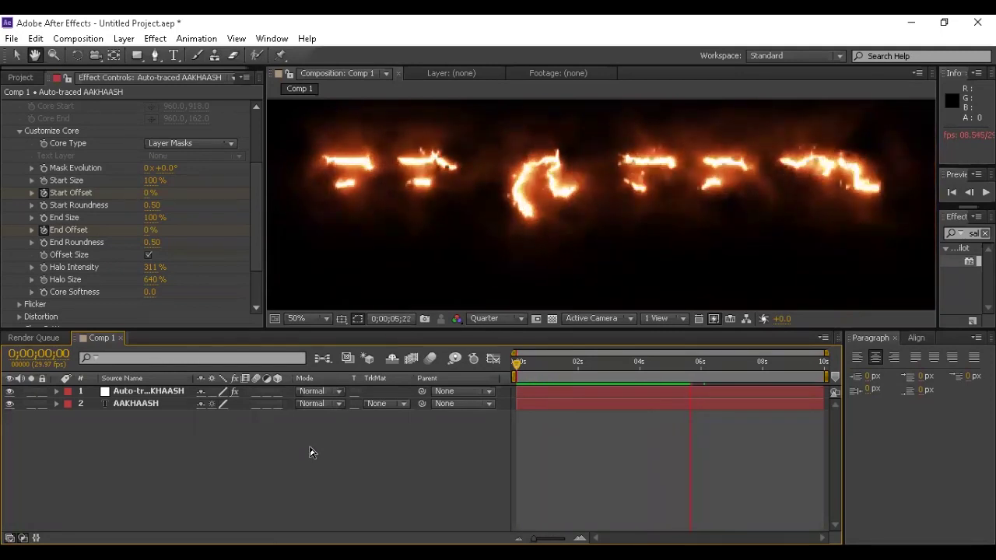
click(644, 362)
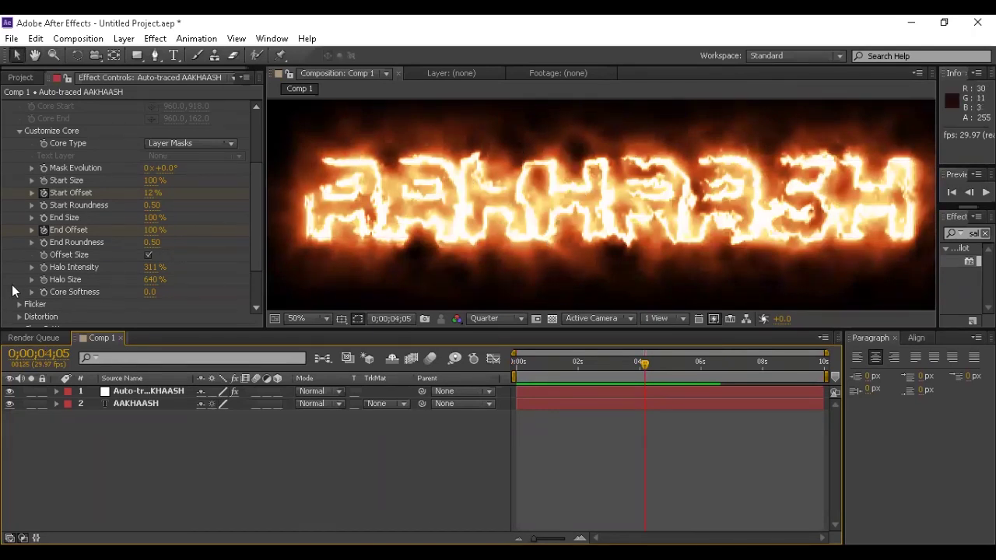
- In Saber's Glow Distortion settings, set Noise Scale to 135 and Wind Speed to 1.29
scroll(15, 304, down, 3)
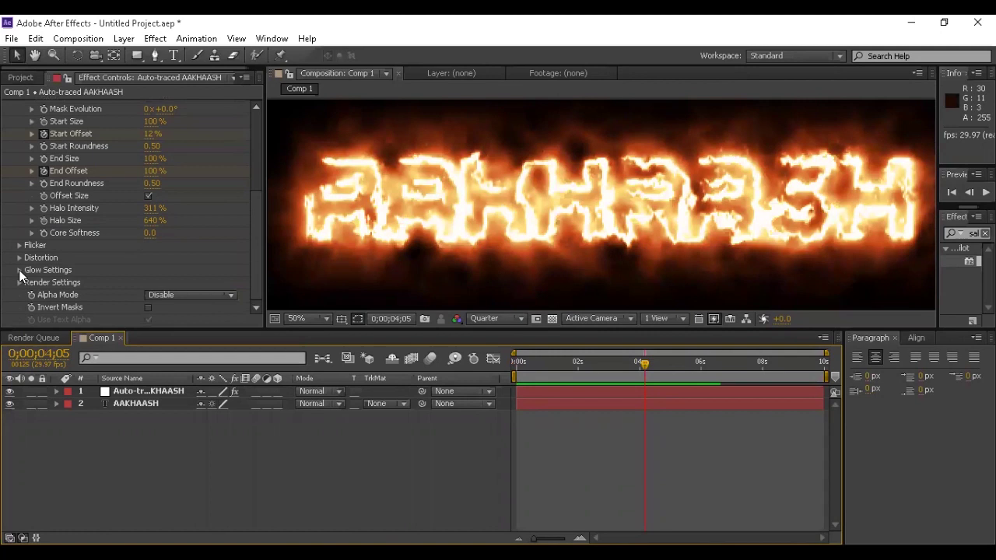
click(19, 270)
scroll(19, 270, down, 4)
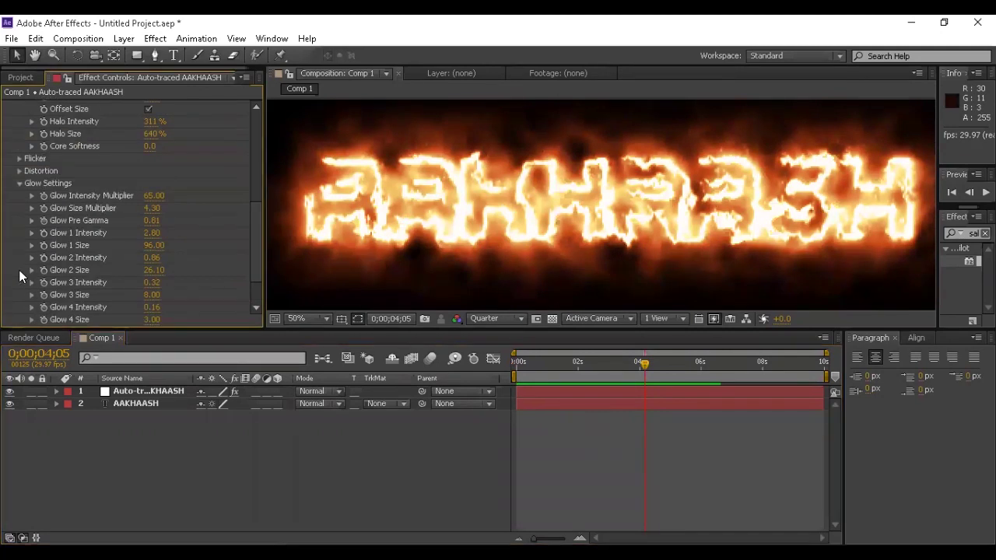
click(19, 172)
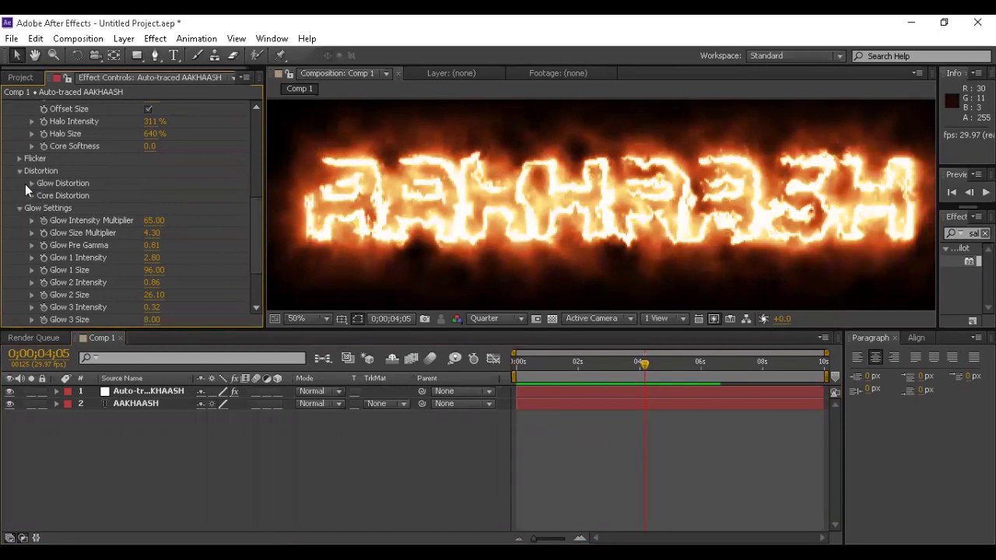
click(30, 183)
scroll(55, 213, down, 2)
scroll(73, 265, down, 3)
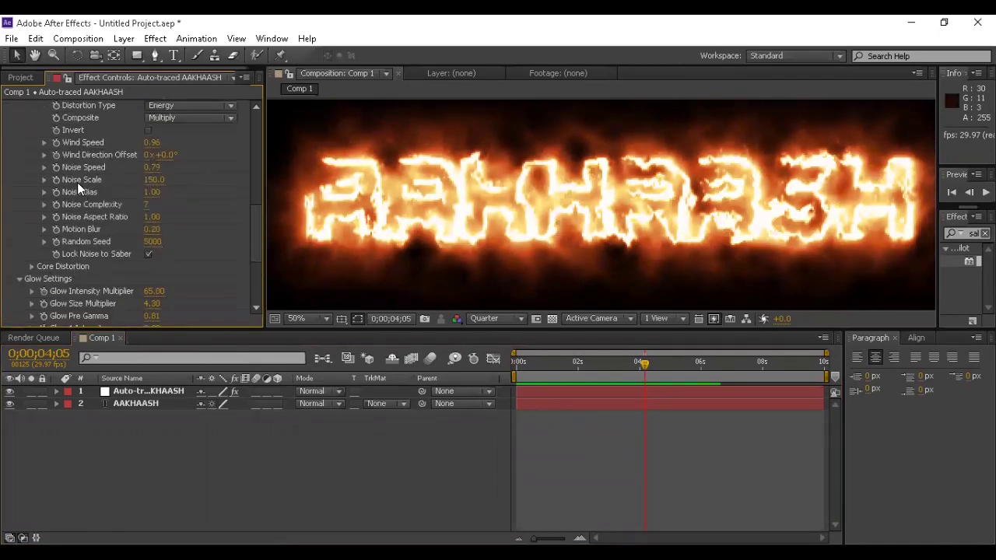
click(153, 183)
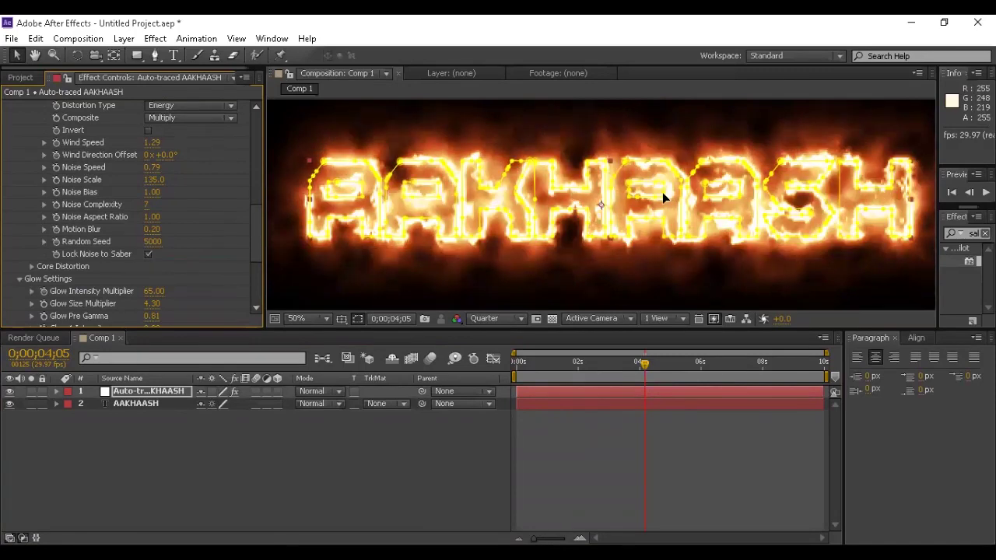
- Preview the animation, set Wind Direction Offset to 90°, and preview again
click(518, 360)
key(space)
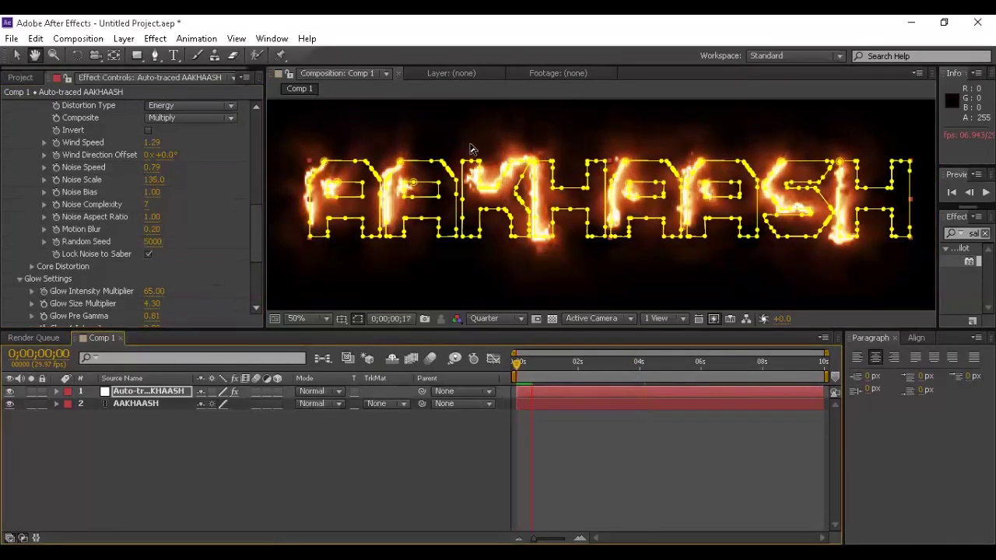
key(space)
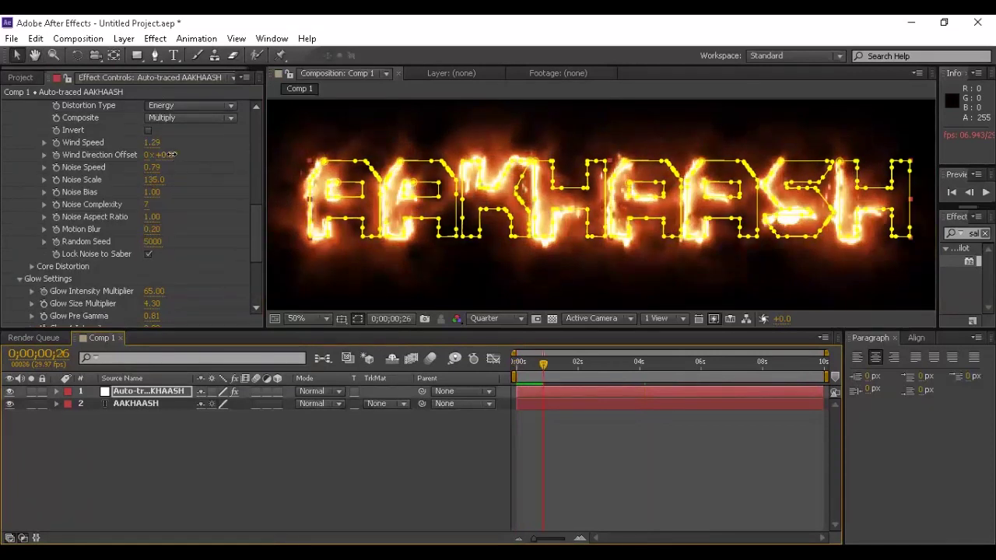
click(167, 156)
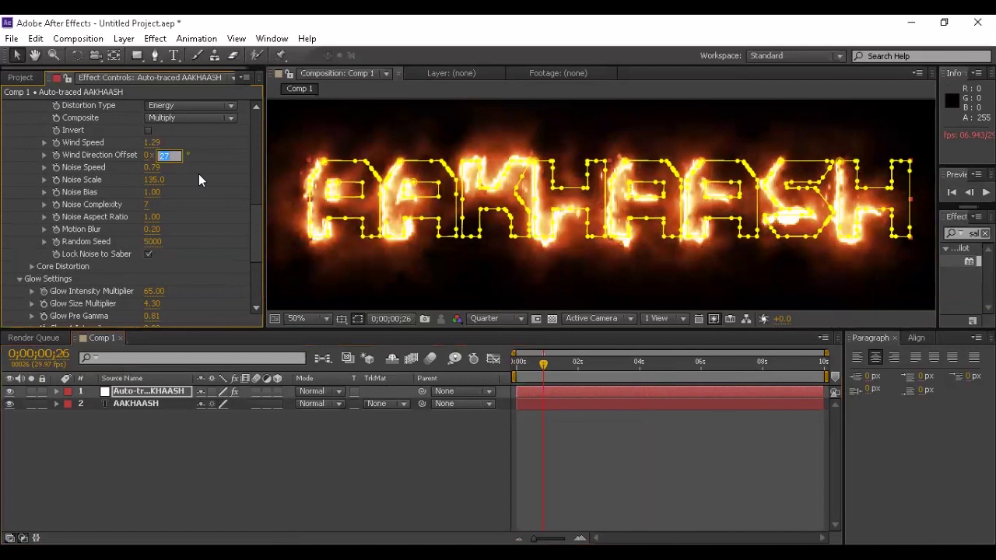
text(90)
key(Return)
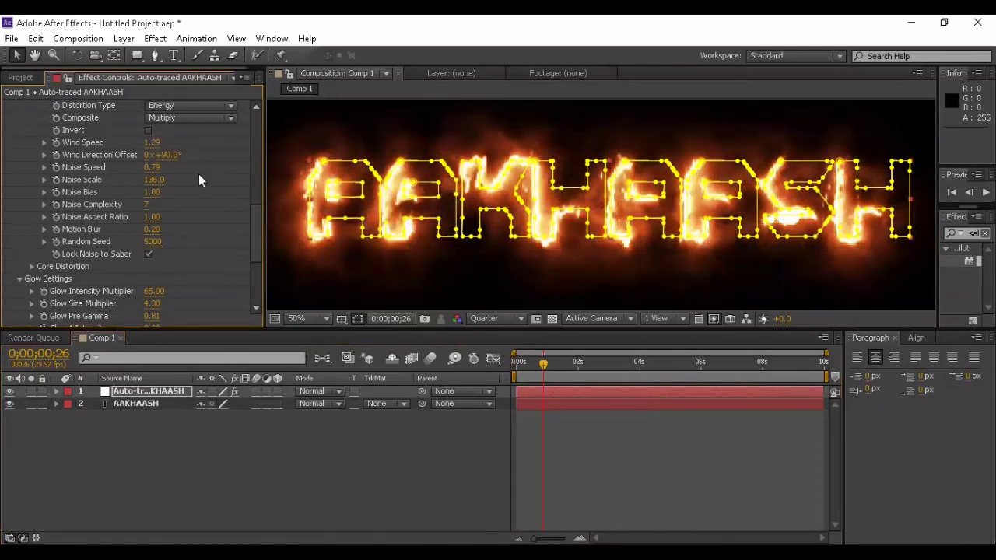
key(space)
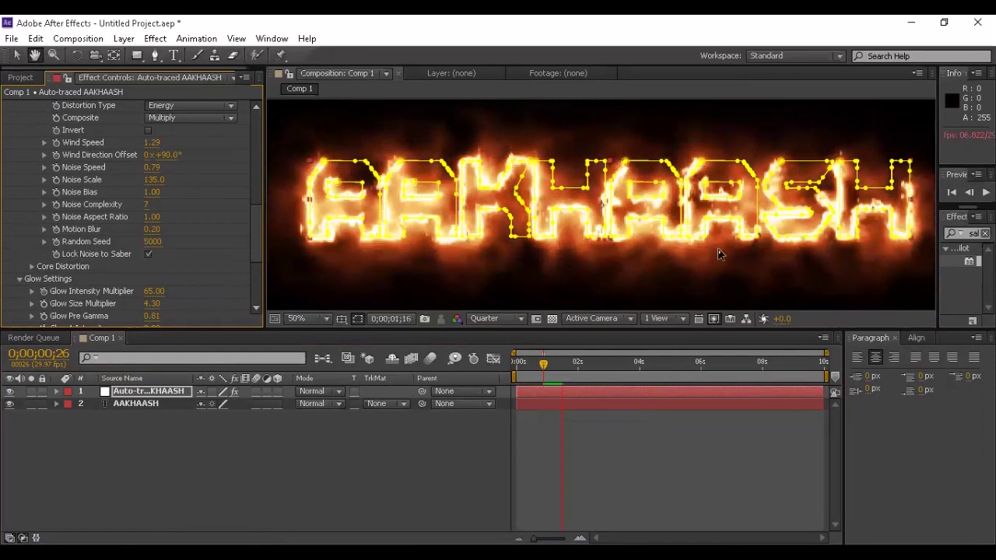
- Change Wind Direction Offset to 180° and replay the fire animation from the start
scroll(663, 235, down, 2)
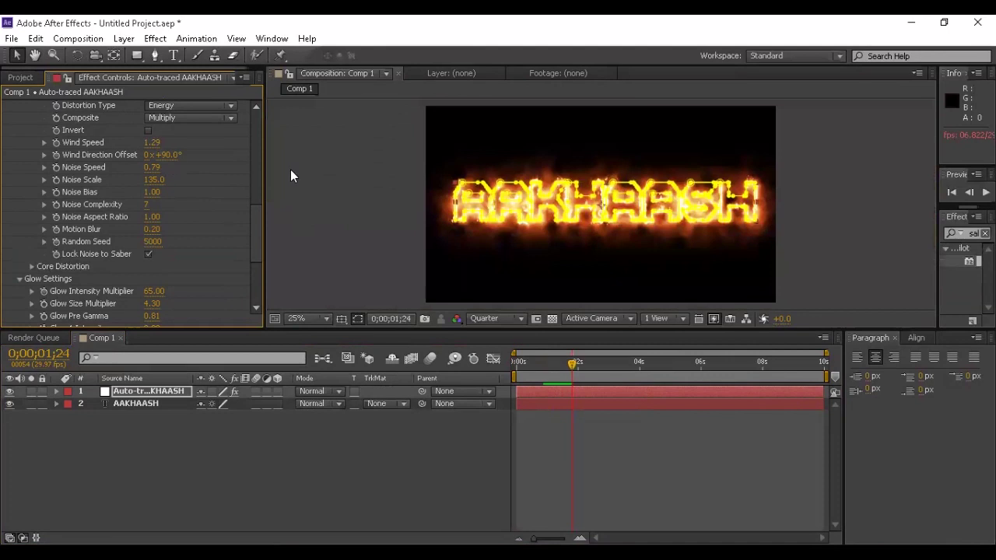
click(165, 154)
scroll(492, 160, up, 2)
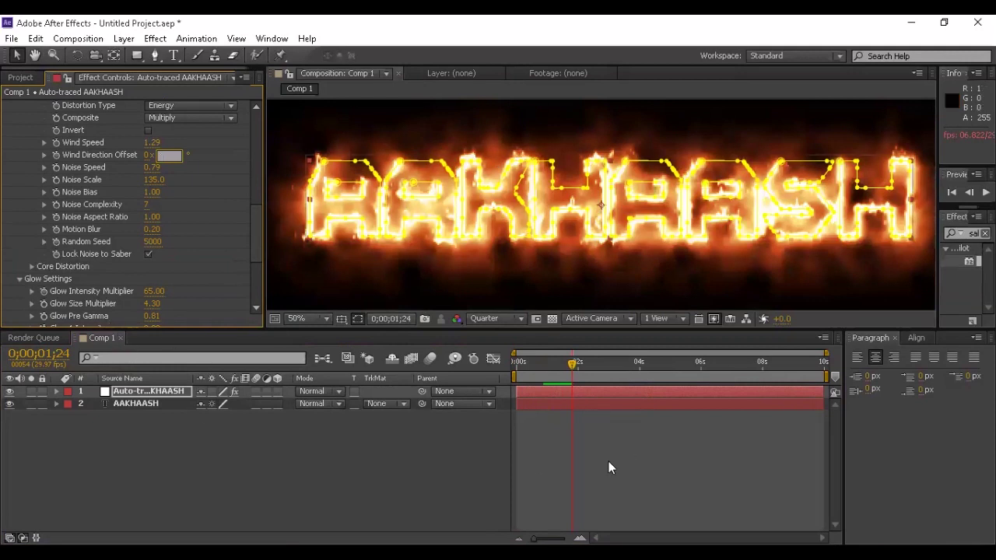
text(180)
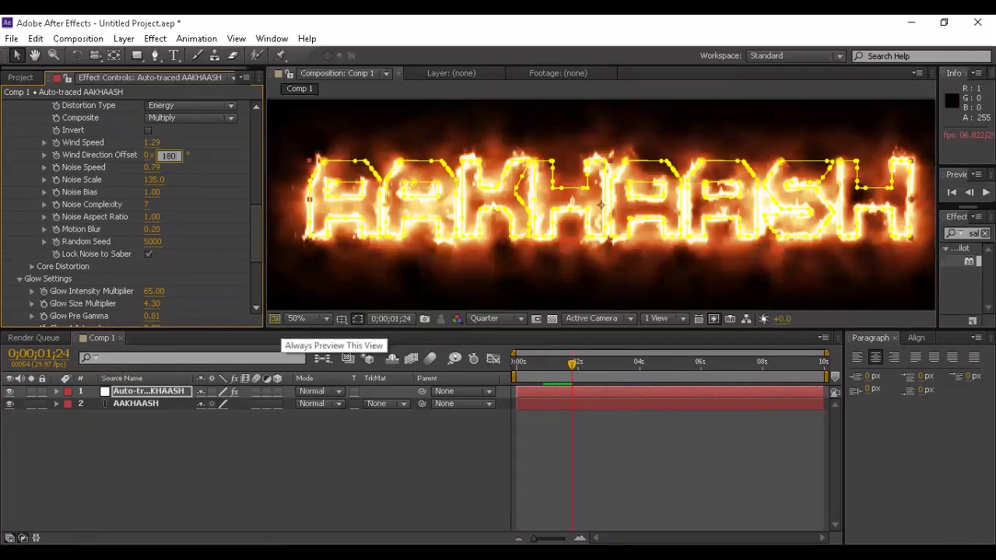
key(Return)
key(Home)
key(space)
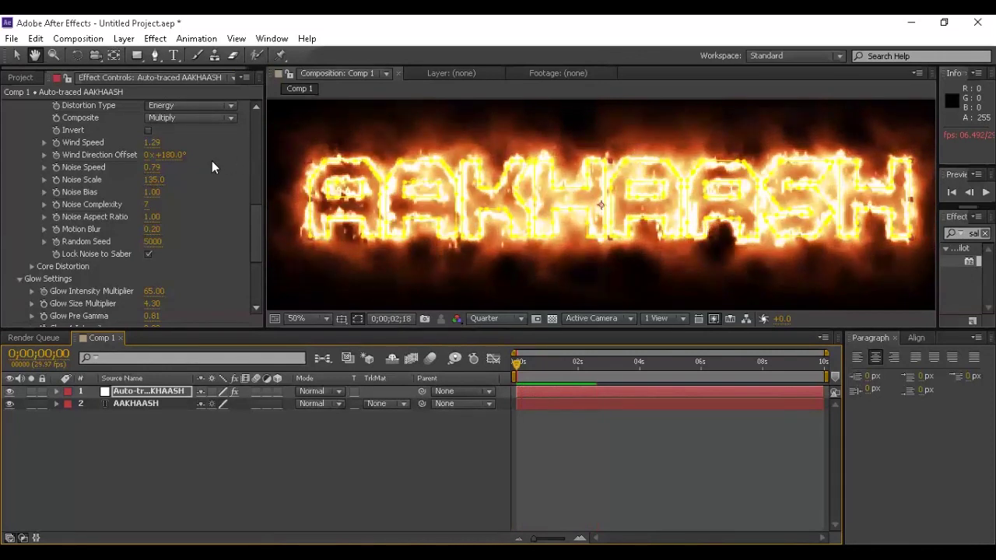
- Change Wind Direction Offset back to 90° and preview the upward-rising flames from the start
click(168, 155)
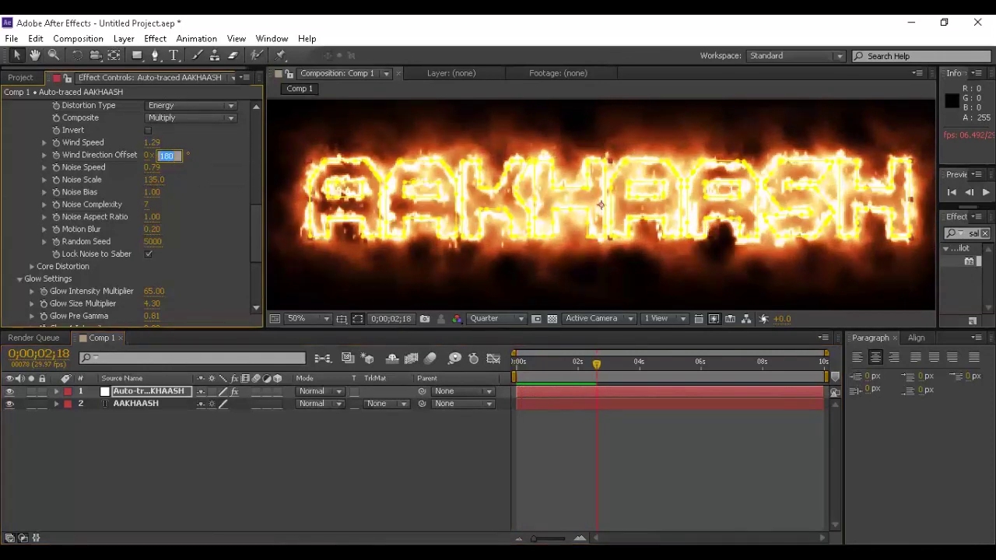
text(+90)
key(Return)
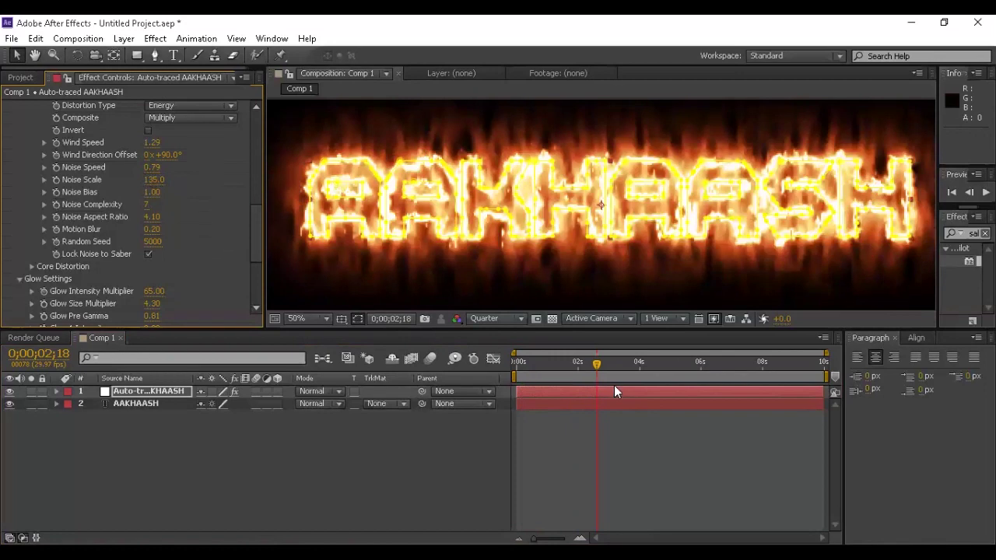
key(KP_0)
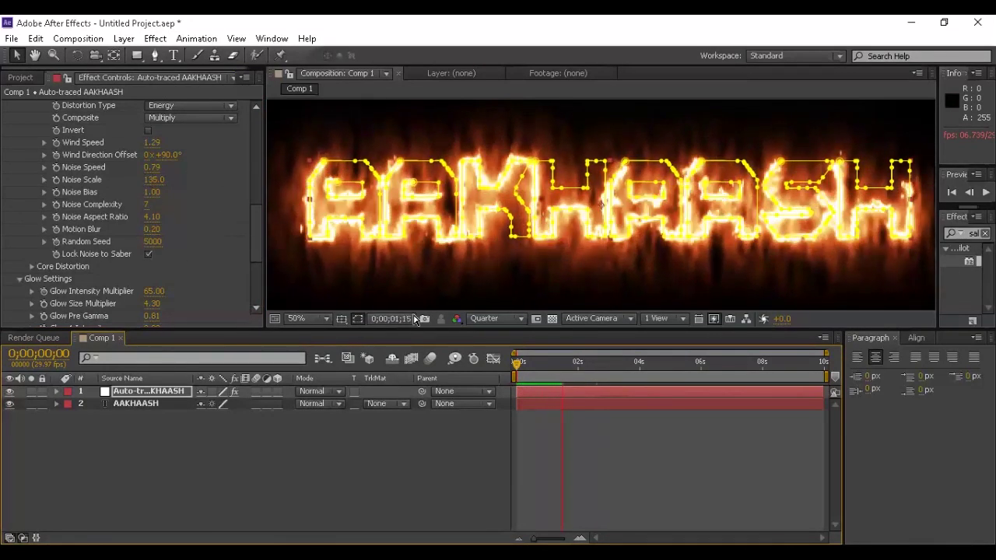
key(space)
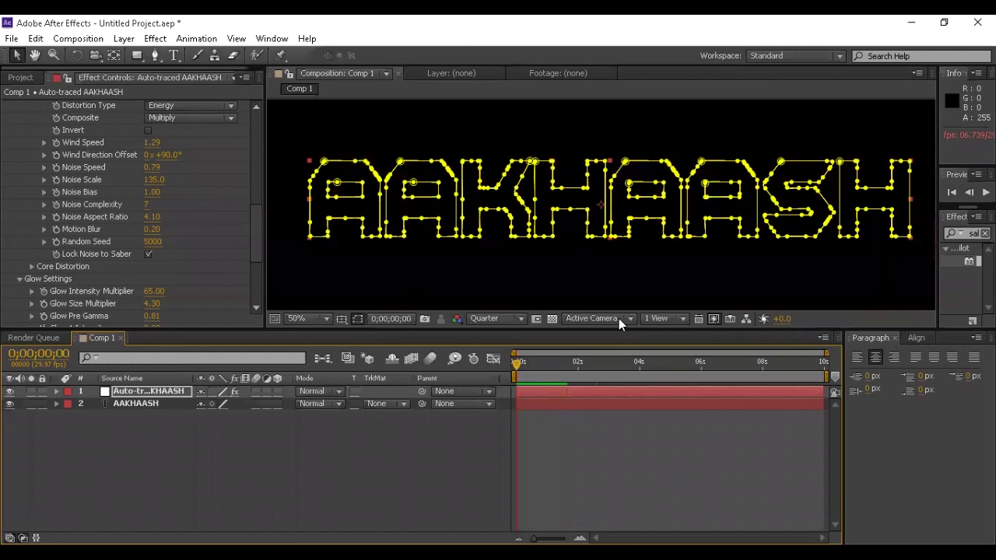
- Switch the Saber preset from Fire to Zap
scroll(105, 155, up, 5)
scroll(92, 178, up, 5)
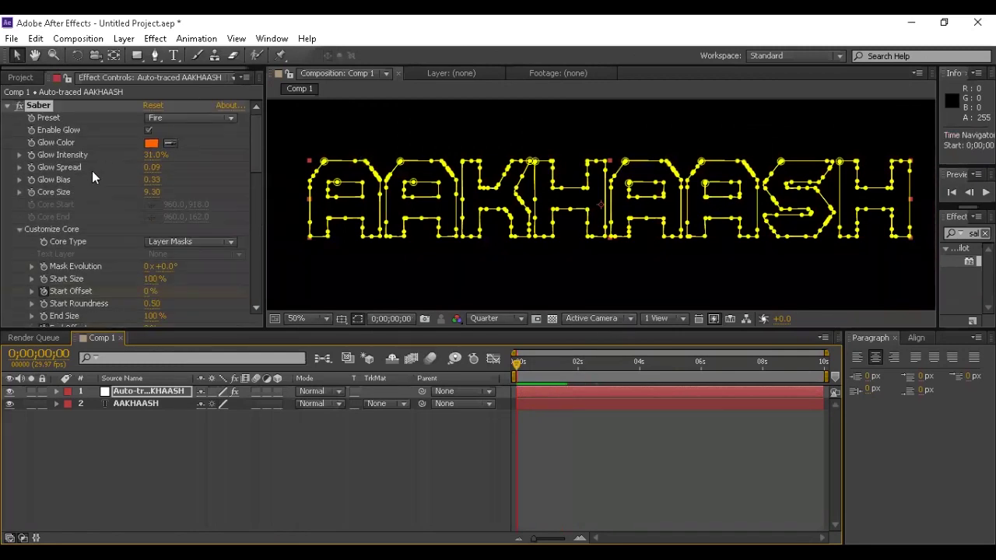
click(165, 118)
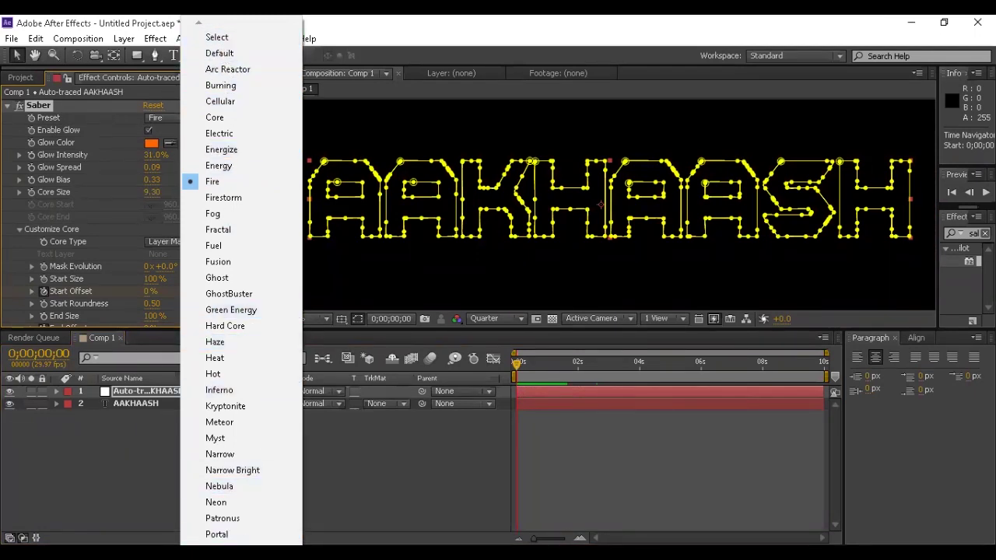
scroll(241, 280, down, 1)
scroll(241, 280, down, 1)
scroll(241, 280, down, 1)
scroll(241, 280, down, 1)
scroll(241, 280, down, 1)
scroll(241, 280, down, 1)
scroll(241, 280, down, 1)
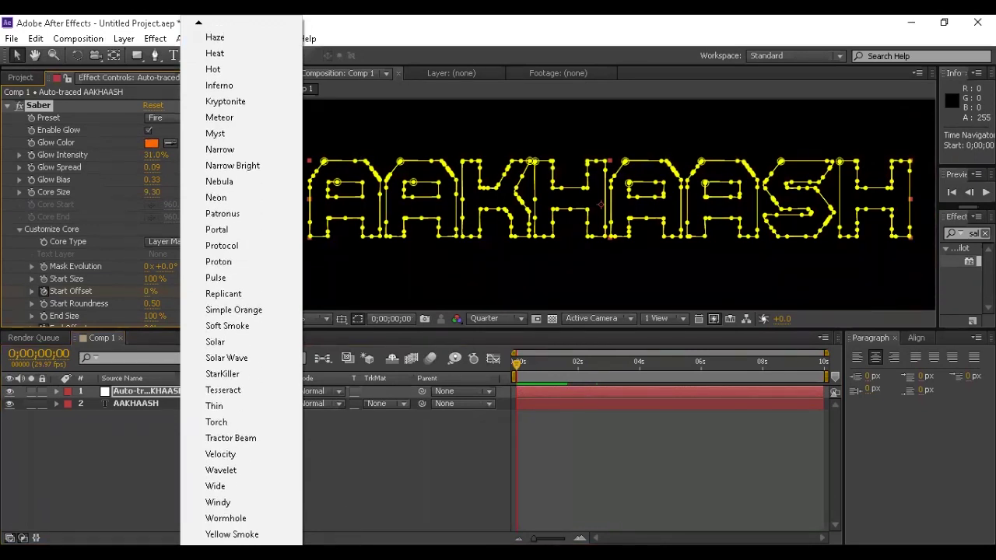
key(z)
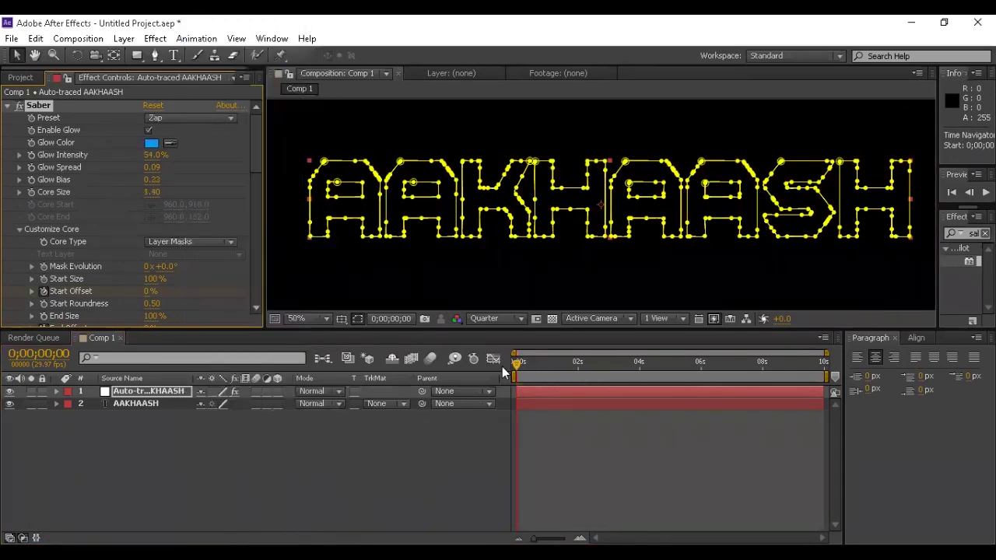
- Preview the Zap glow on AAKHAASH from the start with the layer deselected
click(567, 379)
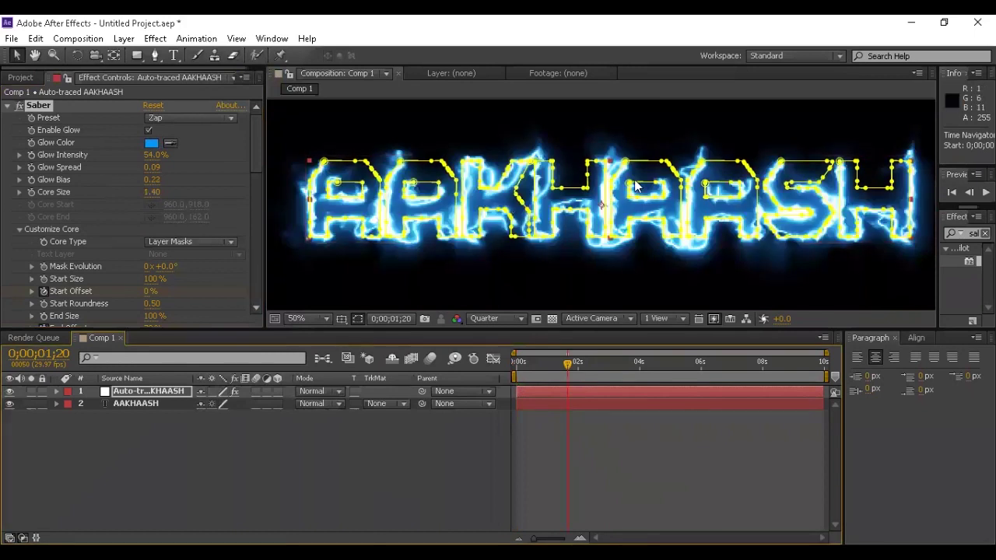
key(KP_0)
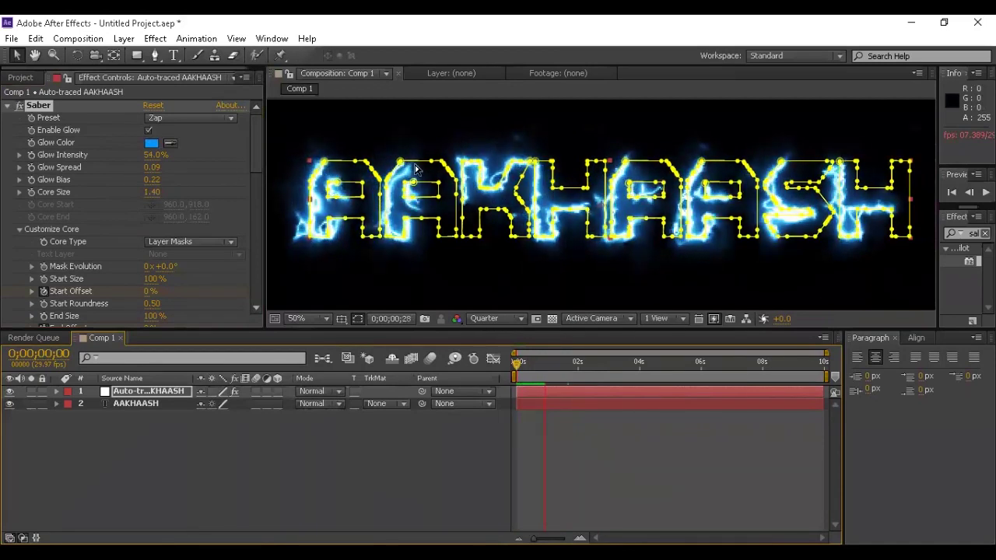
click(406, 434)
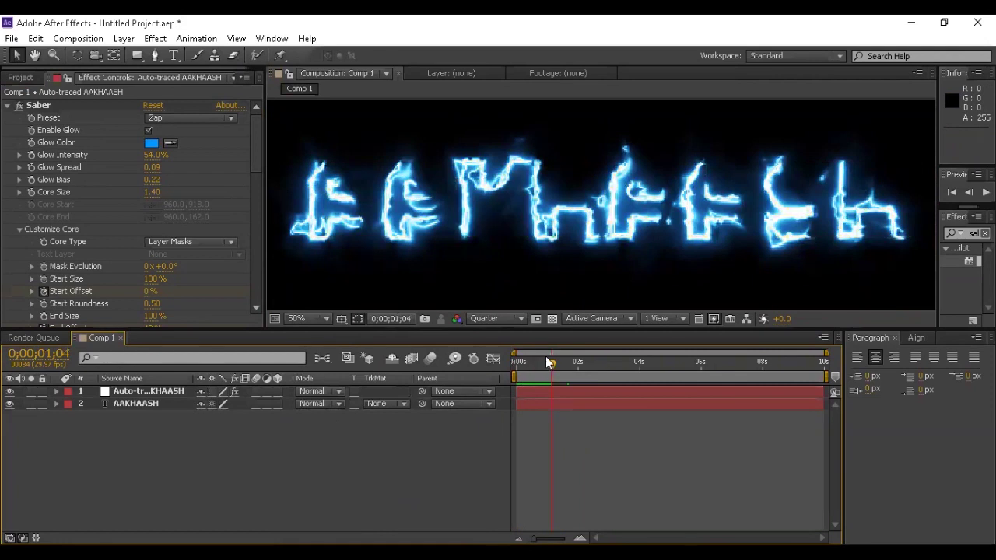
key(KP_0)
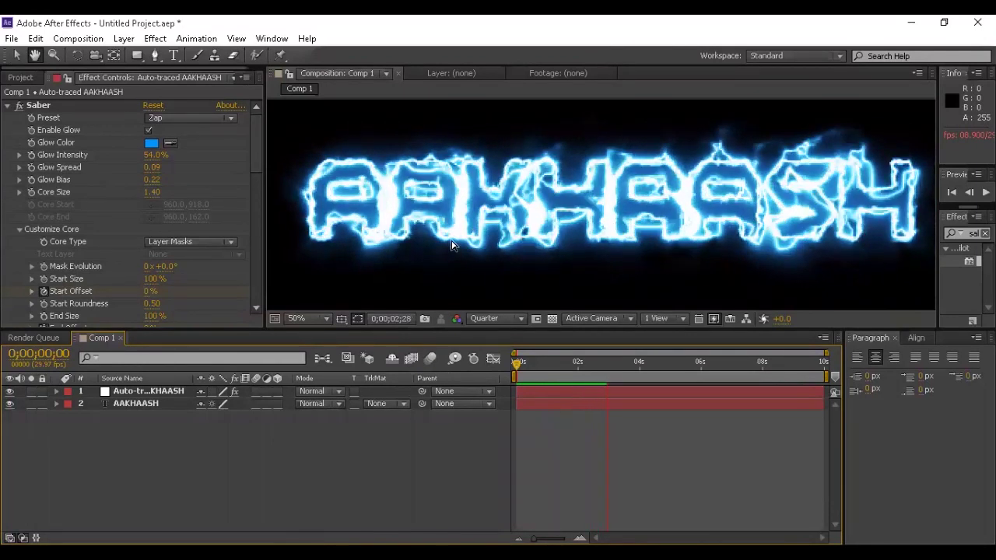
key(space)
- Try the Neon, Portal, Narrow and Meteor Saber presets on the traced AAKHAASH layer
click(176, 392)
click(177, 116)
click(233, 195)
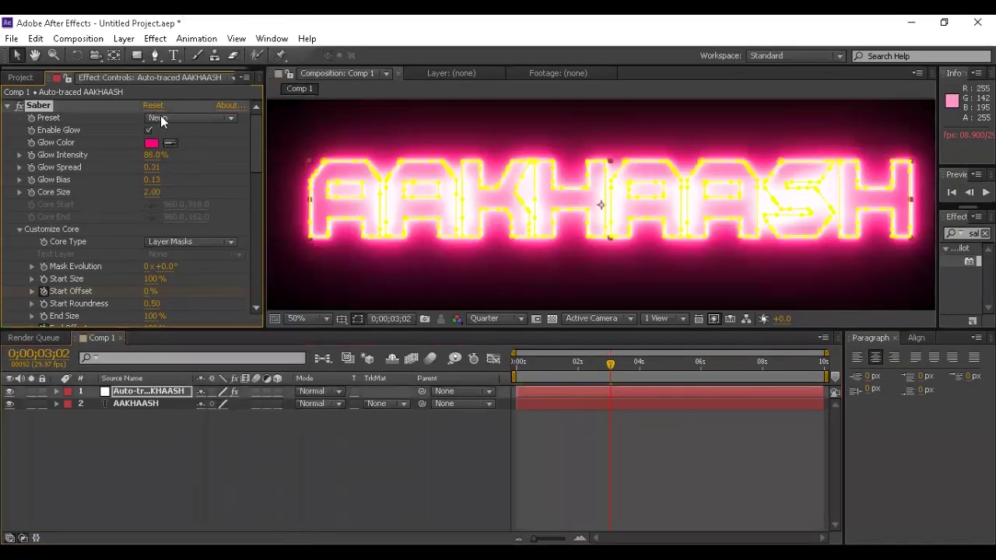
click(161, 116)
click(225, 227)
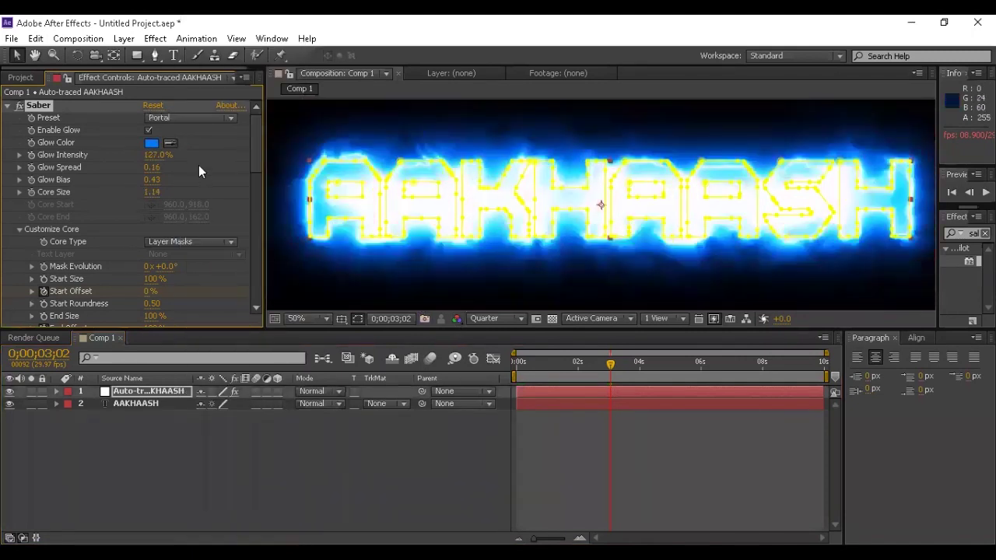
click(182, 116)
click(228, 152)
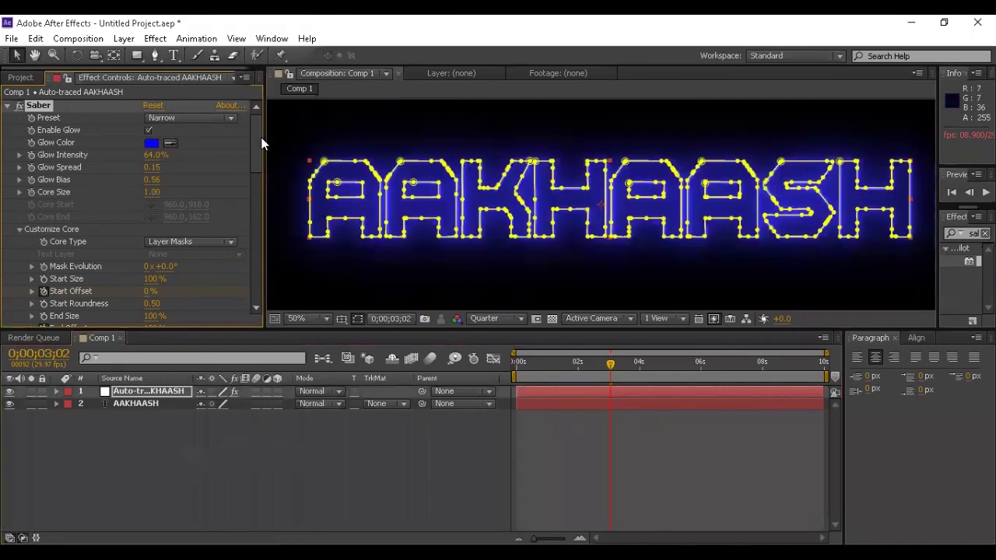
click(218, 119)
click(238, 118)
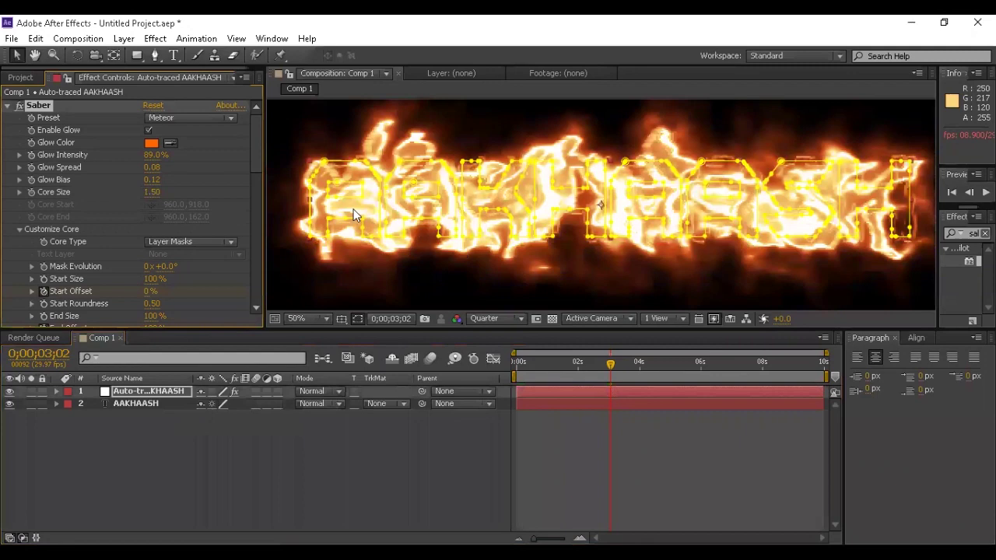
- Try Tesseract, then settle on the Thin preset and return to the composition start
click(160, 117)
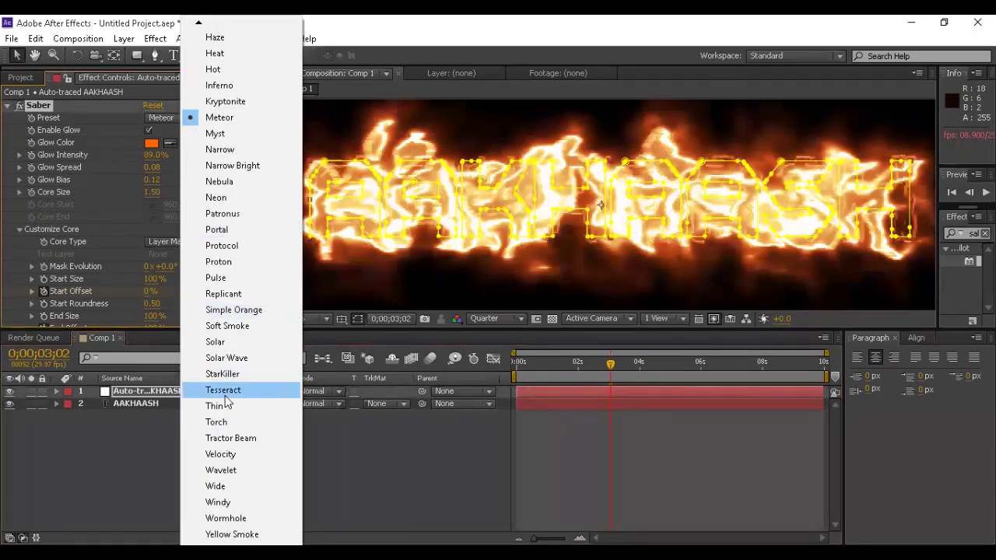
click(224, 396)
click(156, 119)
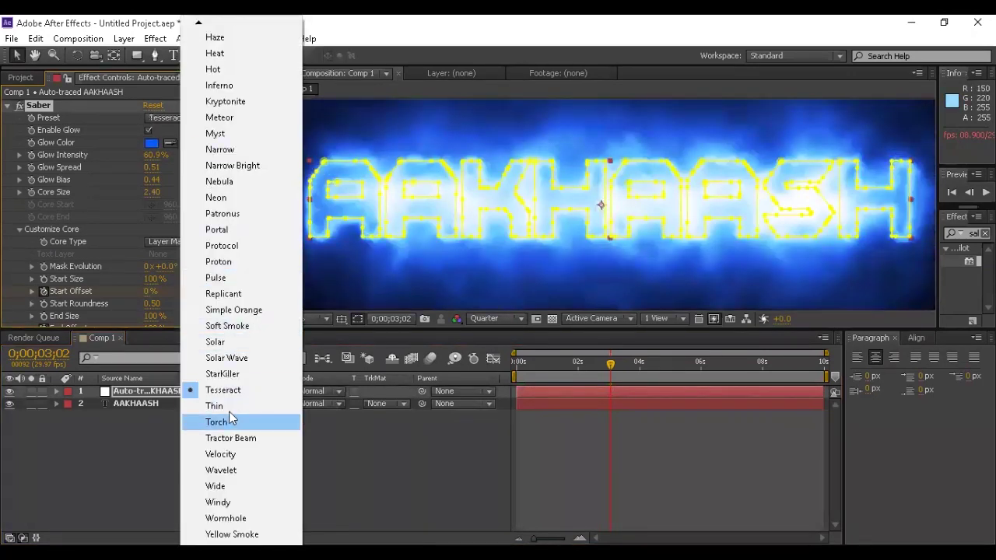
click(215, 405)
click(515, 362)
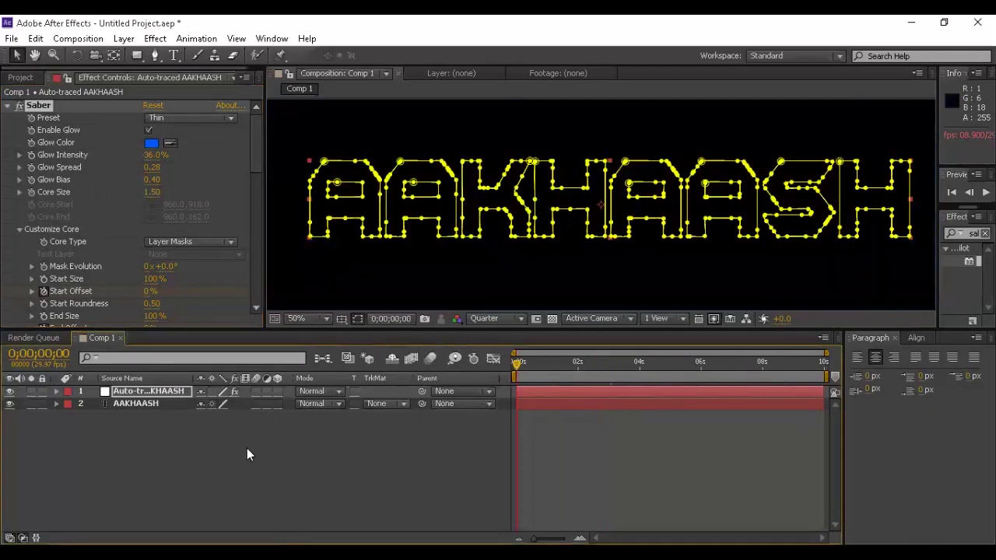
click(246, 448)
- Preview the blue Thin Saber animation of AAKHAASH through about 6.5 seconds
key(space)
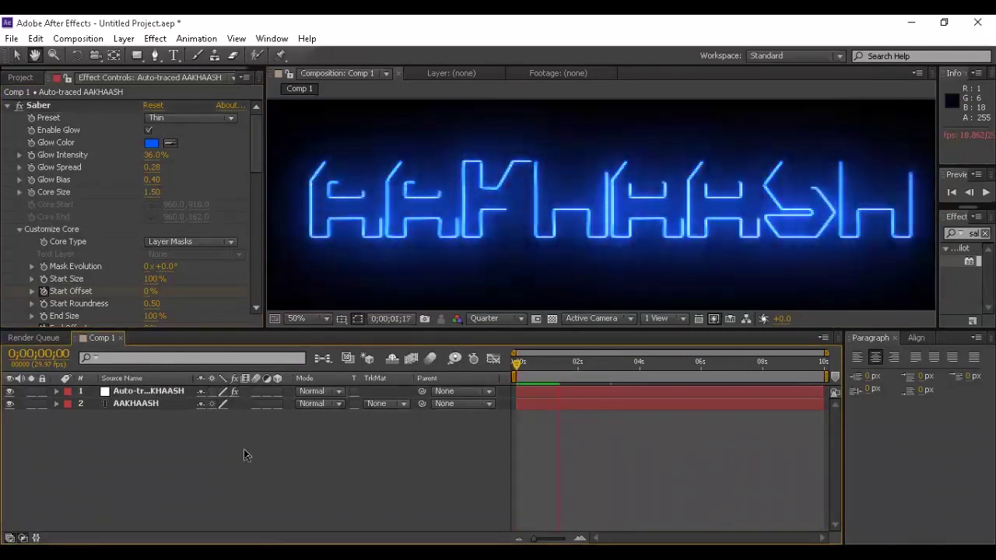
key(space)
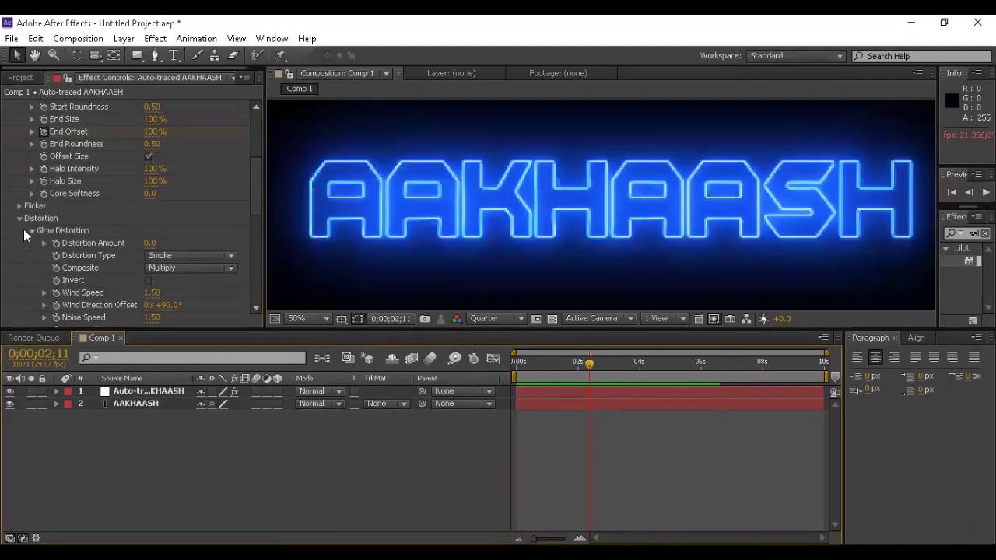
scroll(24, 235, down, 5)
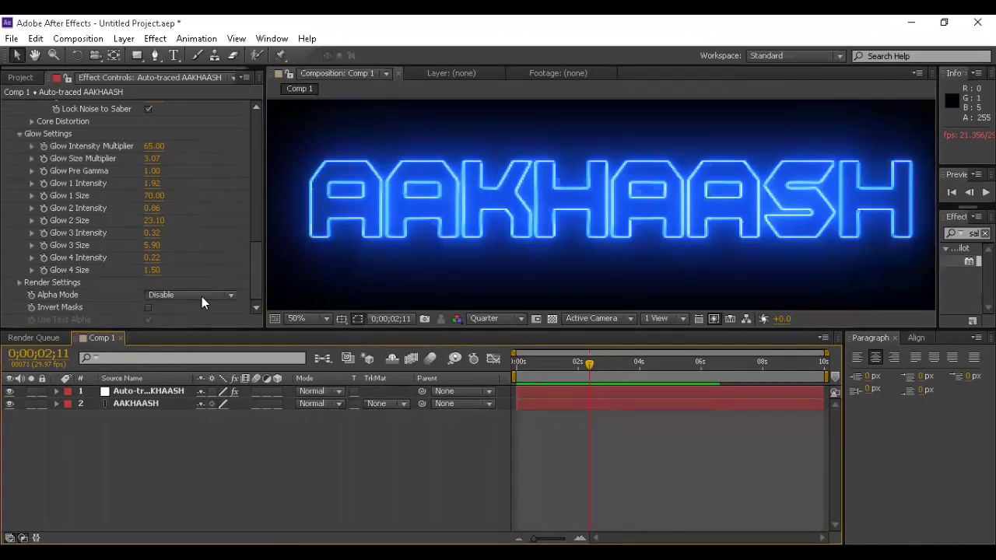
click(19, 283)
scroll(71, 245, down, 3)
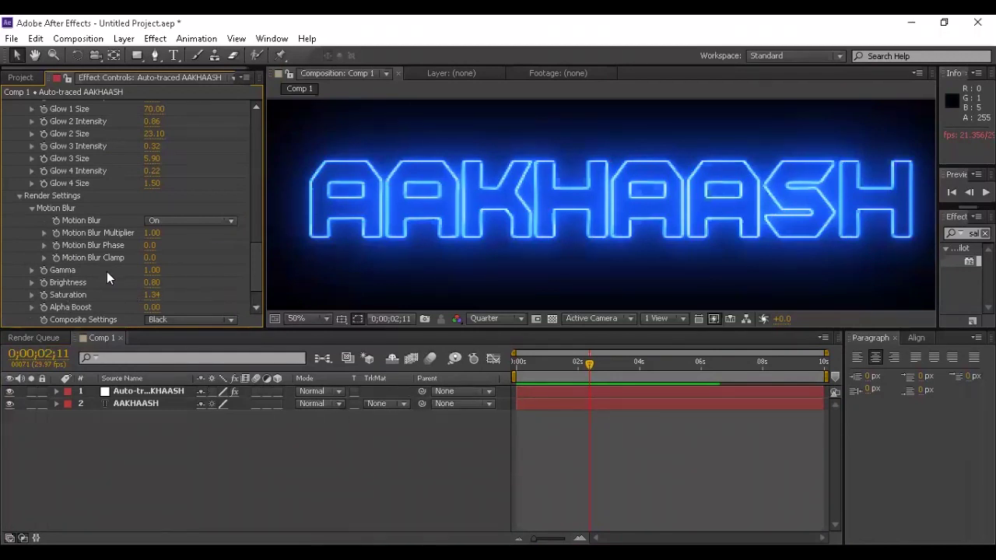
scroll(110, 187, up, 5)
scroll(109, 187, up, 4)
scroll(692, 232, down, 1)
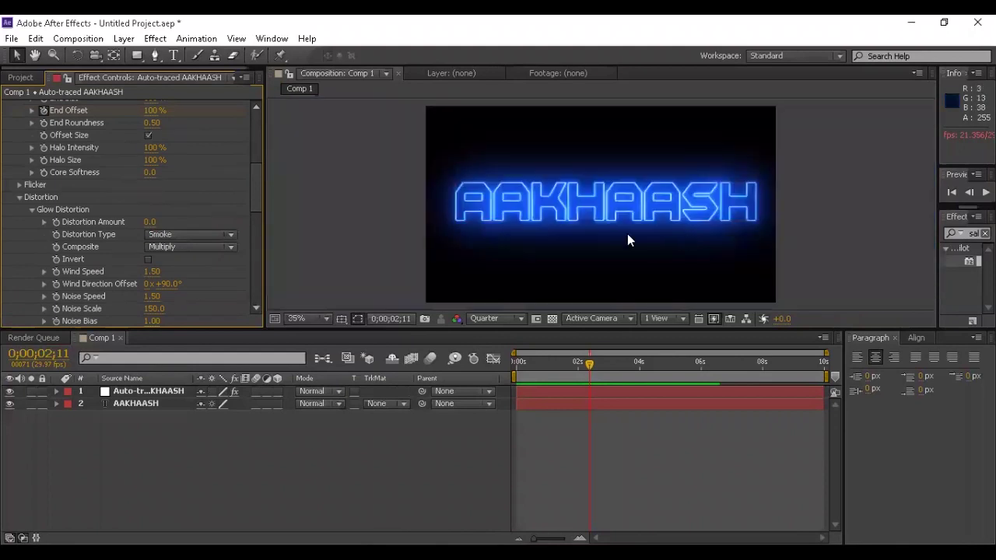
click(149, 391)
scroll(774, 205, down, 1)
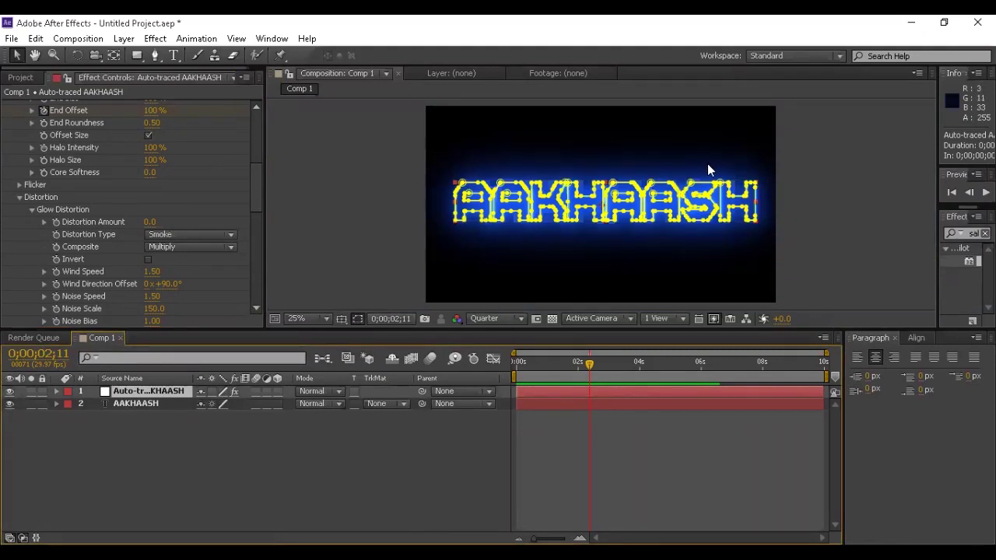
scroll(86, 178, up, 5)
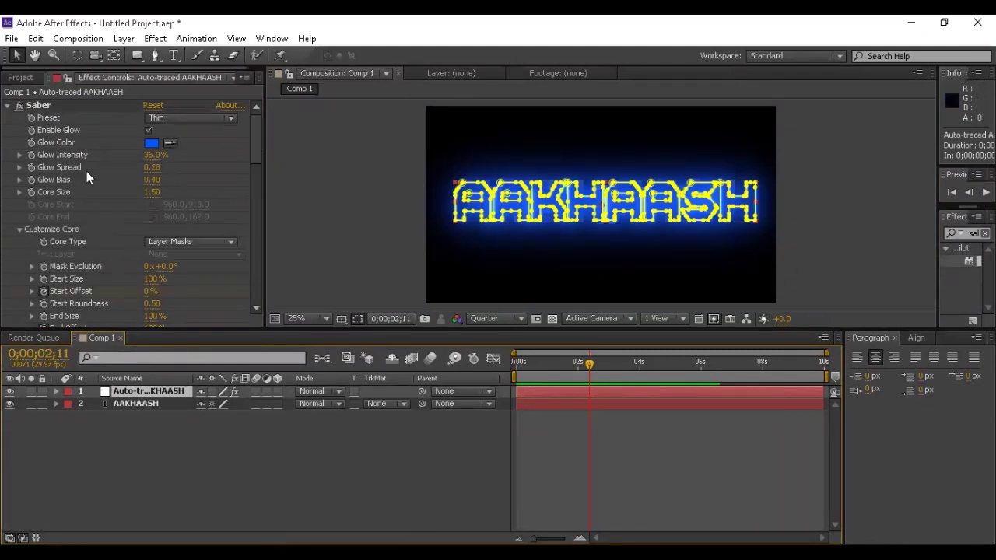
- Switch the Saber preset on the traced AAKHAASH letters to Firestorm, then to Fire
click(186, 118)
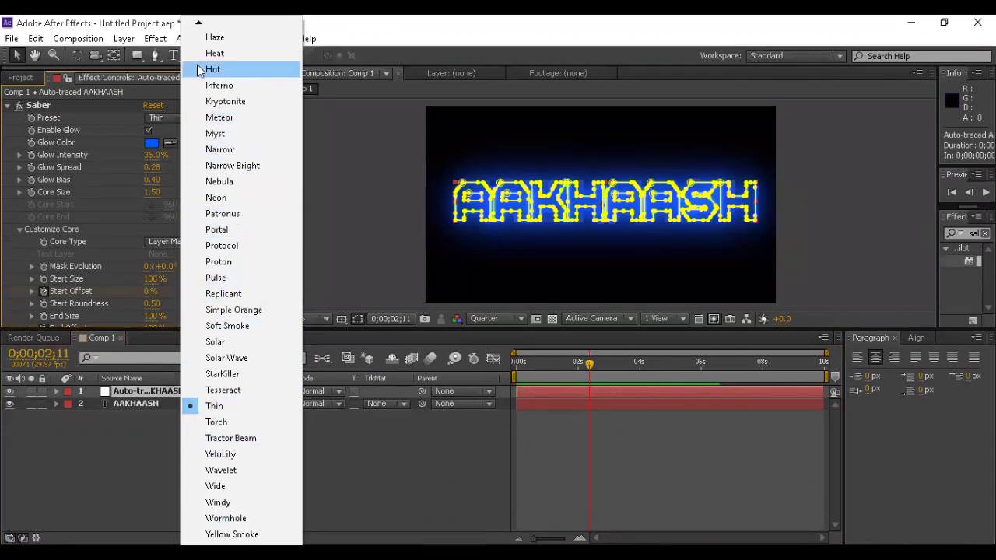
mouse_move(199, 25)
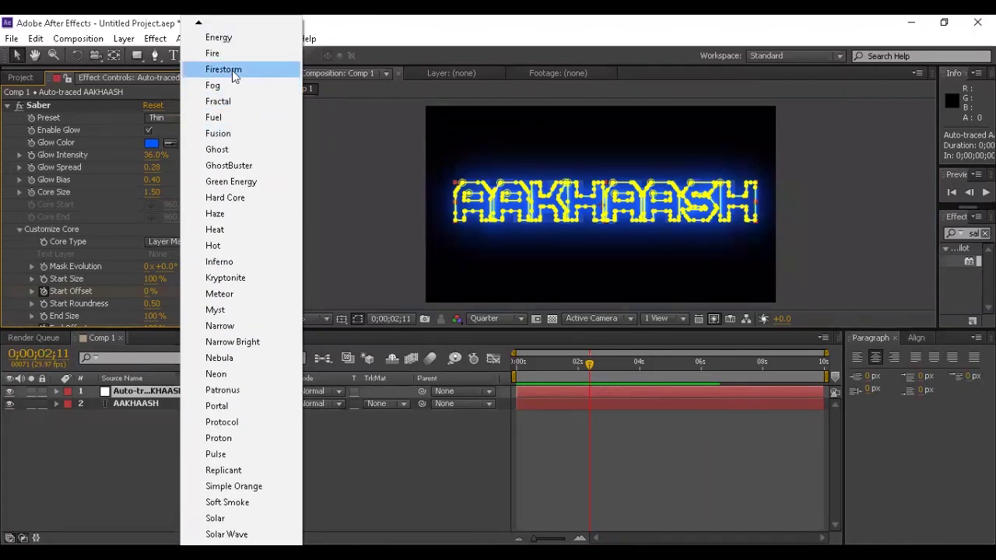
click(235, 70)
click(234, 91)
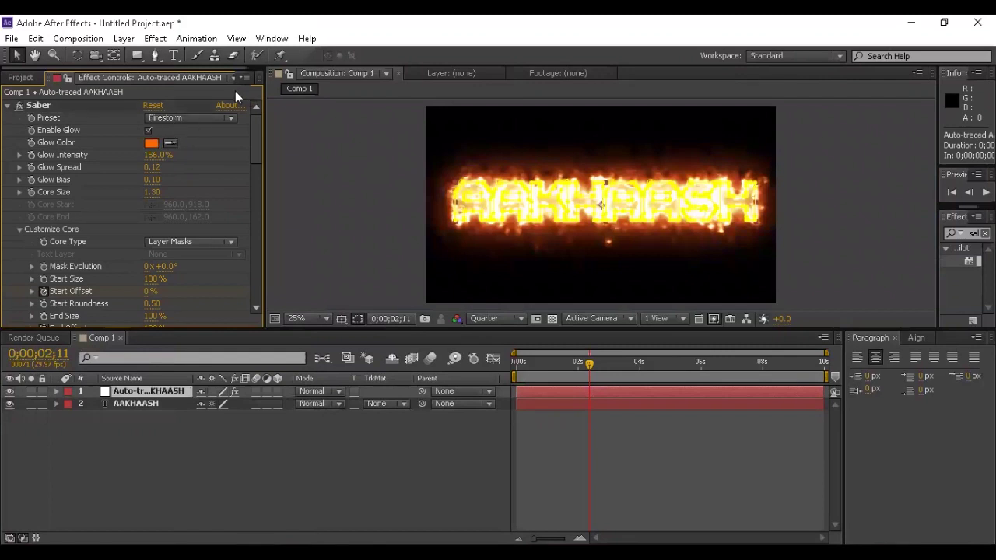
click(217, 120)
click(227, 54)
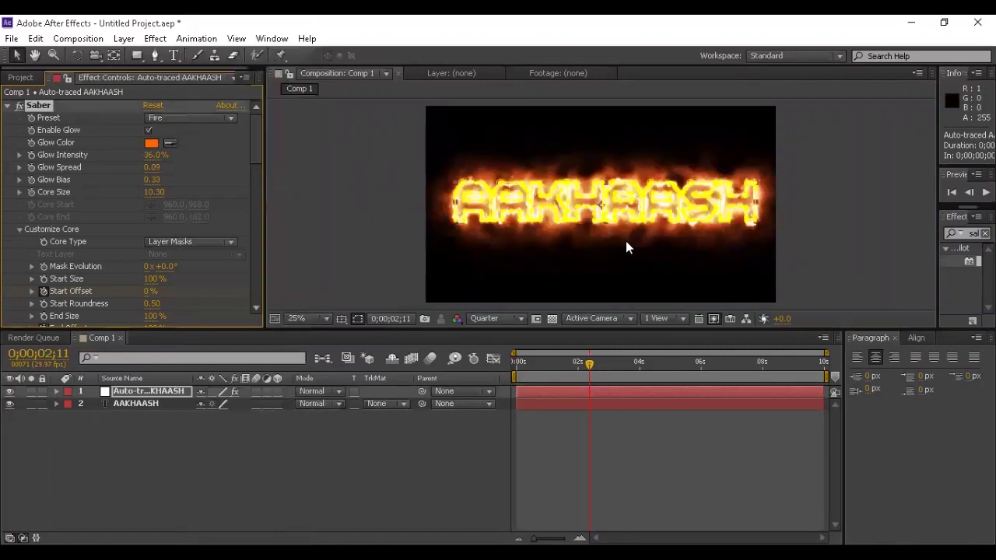
- Preview the burning orange text from frame 0, then reselect the traced layer
drag(604, 359, 412, 356)
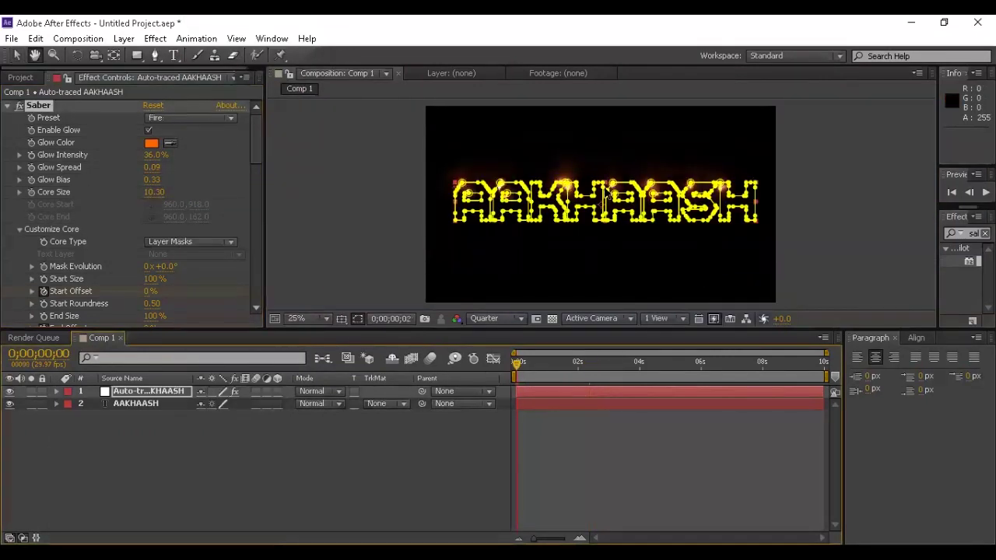
click(482, 414)
key(space)
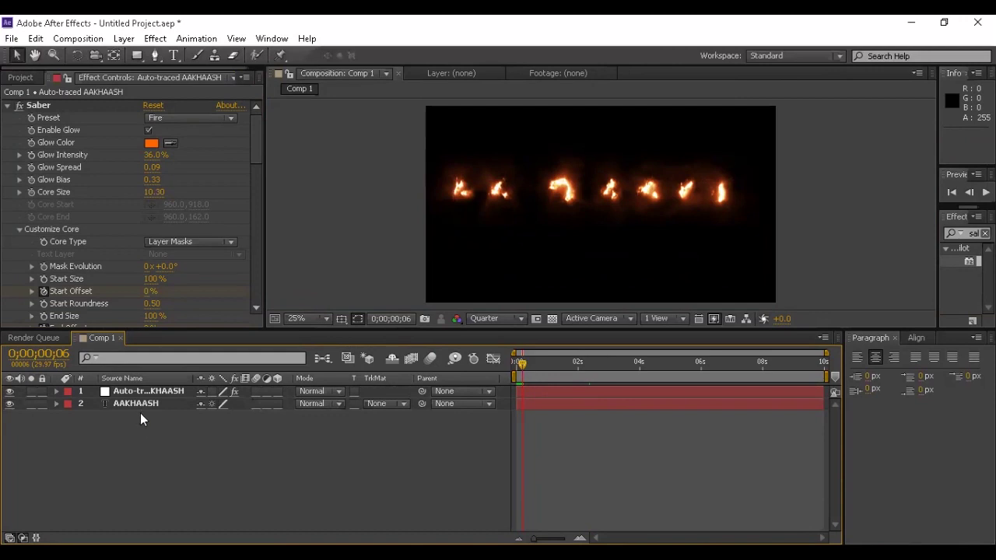
click(144, 393)
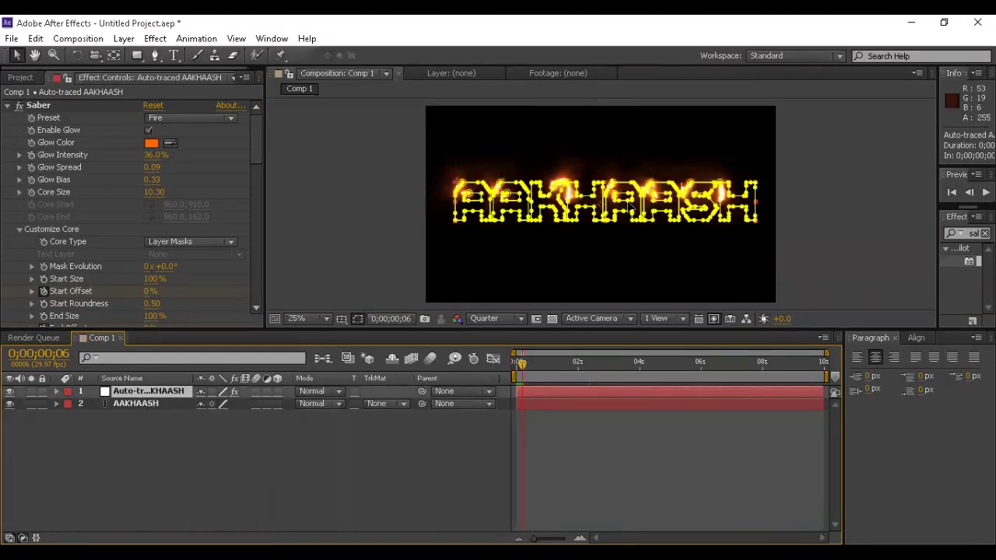
click(140, 55)
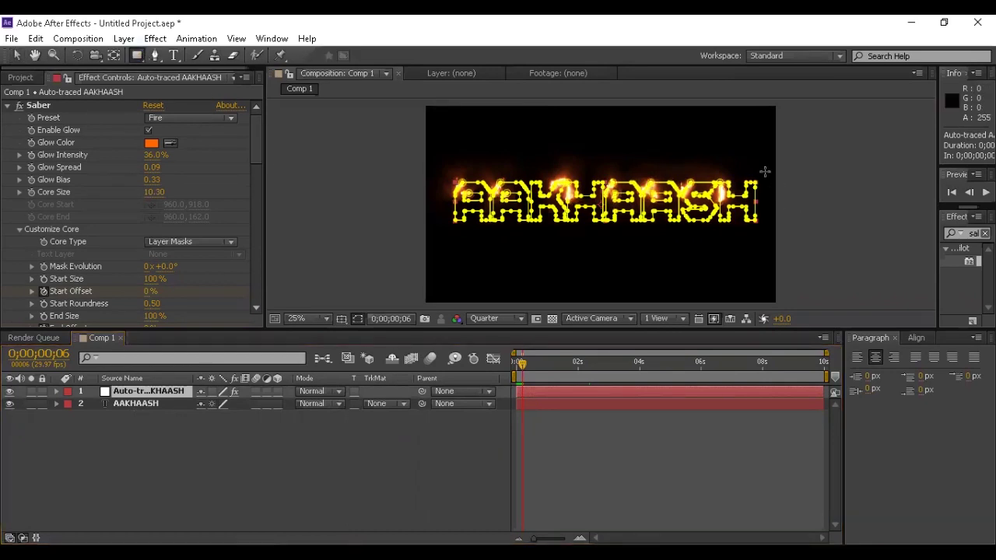
- Draw a rectangle mask around the whole AAKHAASH word and preview the flaming frame
mouse_move(765, 172)
mouse_down()
mouse_move(491, 238)
mouse_move(437, 241)
mouse_move(441, 231)
mouse_up()
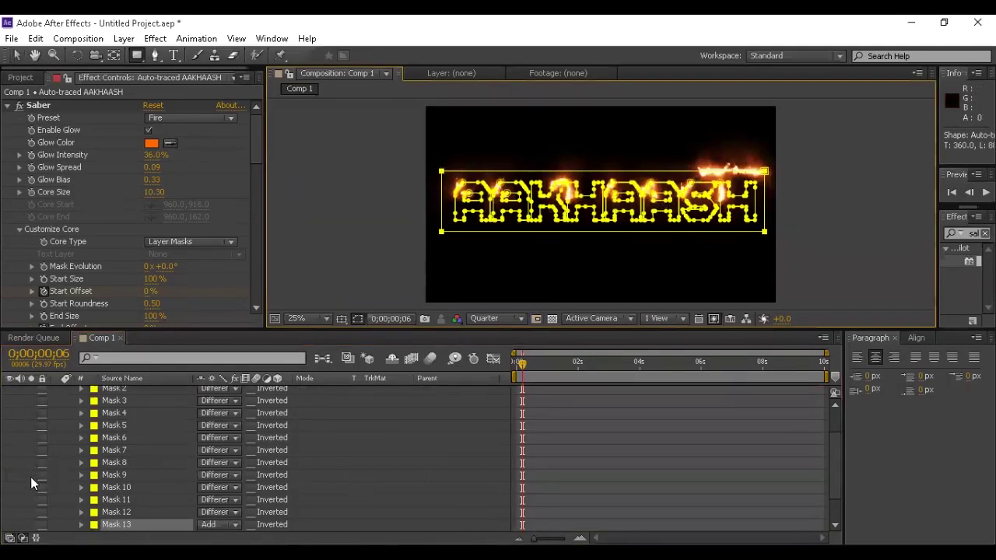
scroll(143, 427, up, 2)
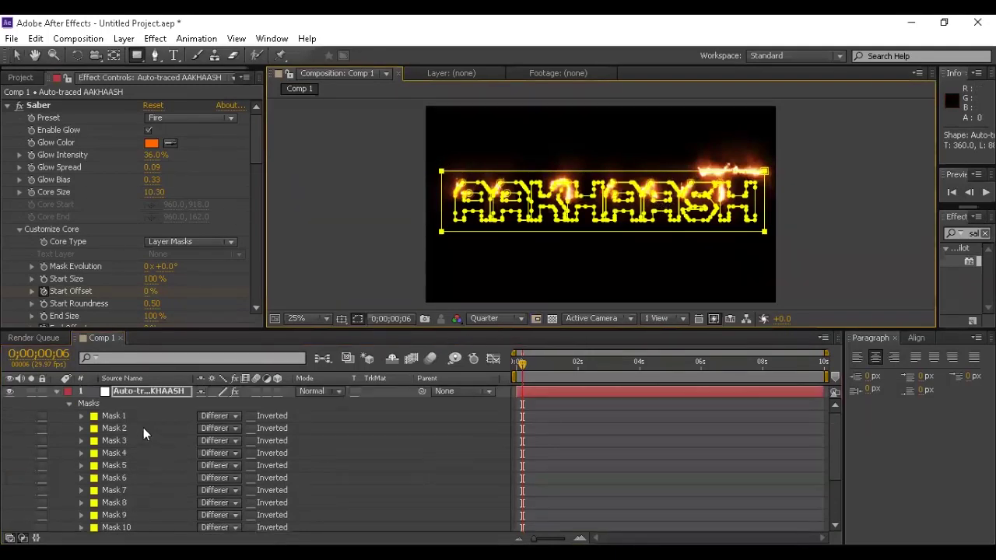
click(55, 389)
drag(520, 370, 514, 365)
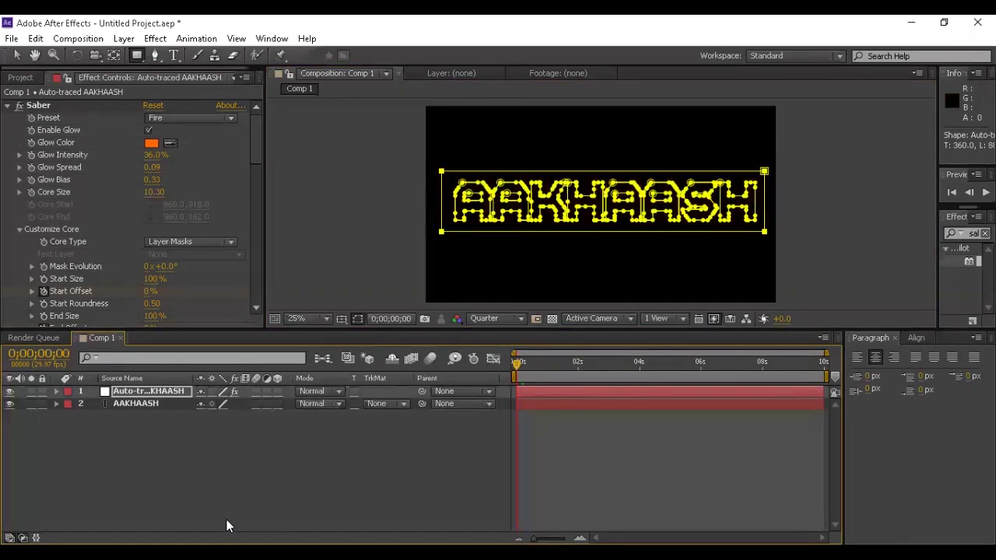
click(237, 478)
key(space)
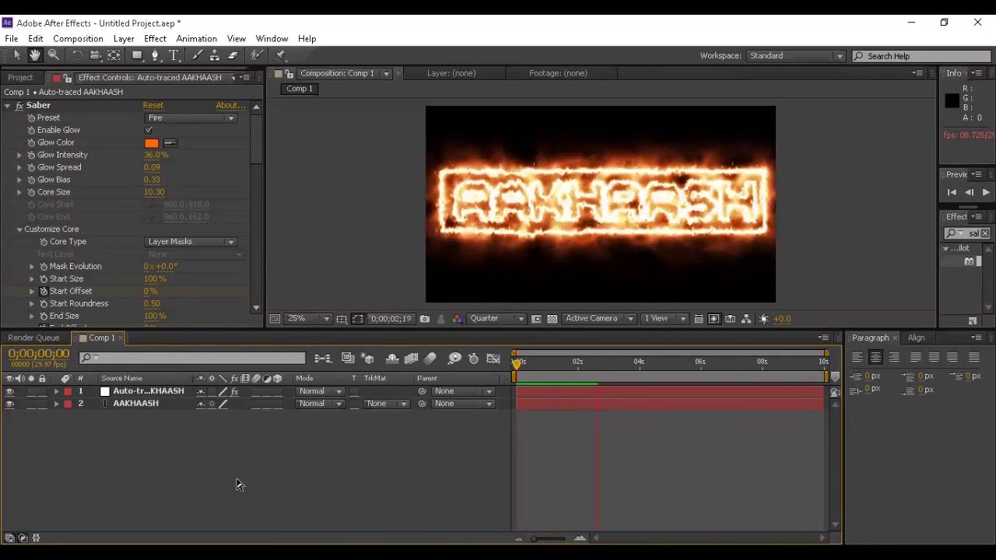
- Draw three star masks on the traced layer above the text: left, middle and right
key(q)
mouse_move(136, 55)
mouse_down()
mouse_move(153, 105)
mouse_move(172, 119)
mouse_up()
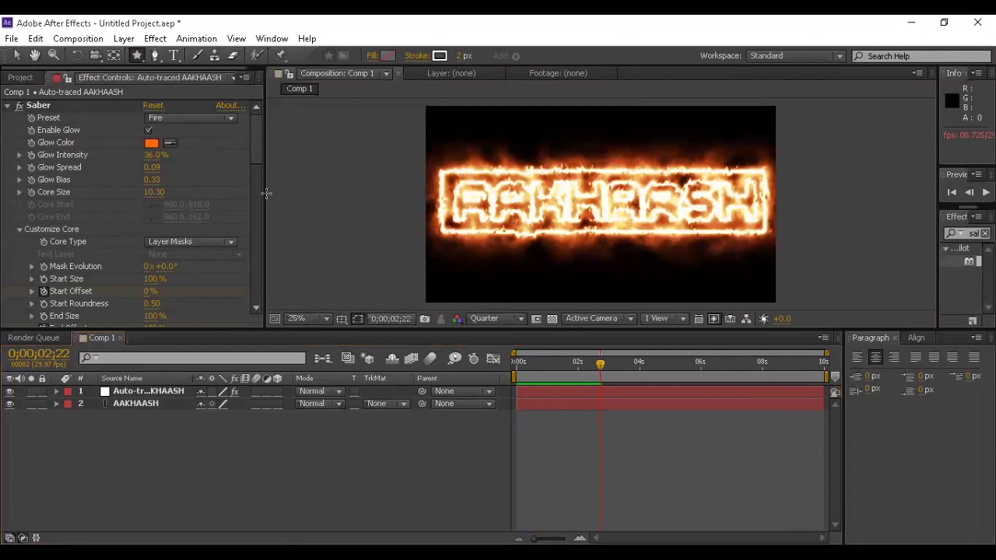
click(143, 389)
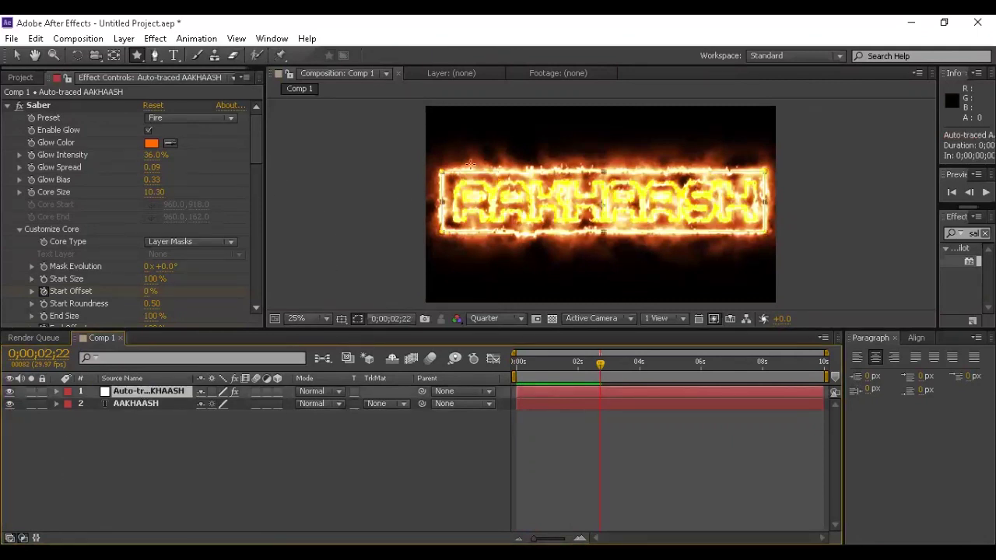
drag(467, 128, 483, 153)
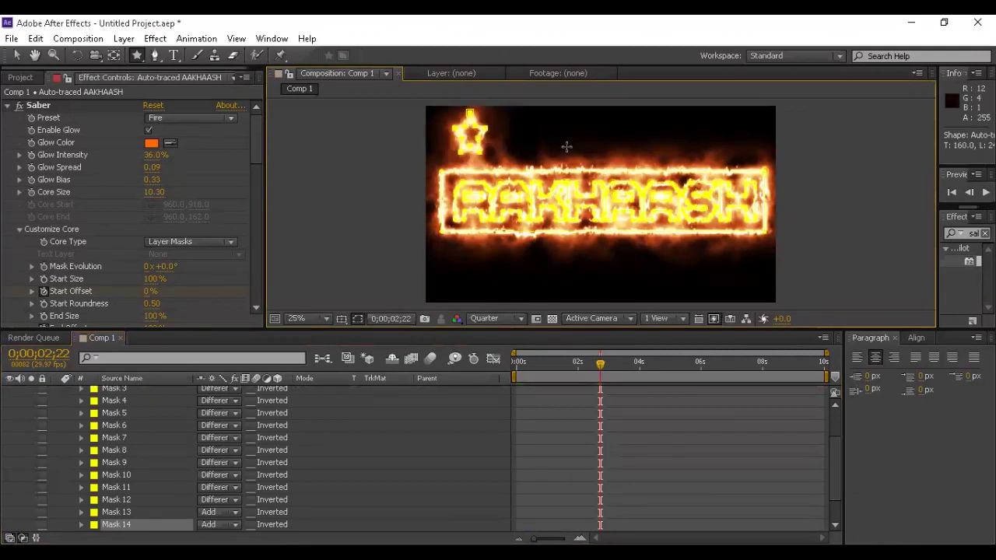
drag(577, 120, 599, 151)
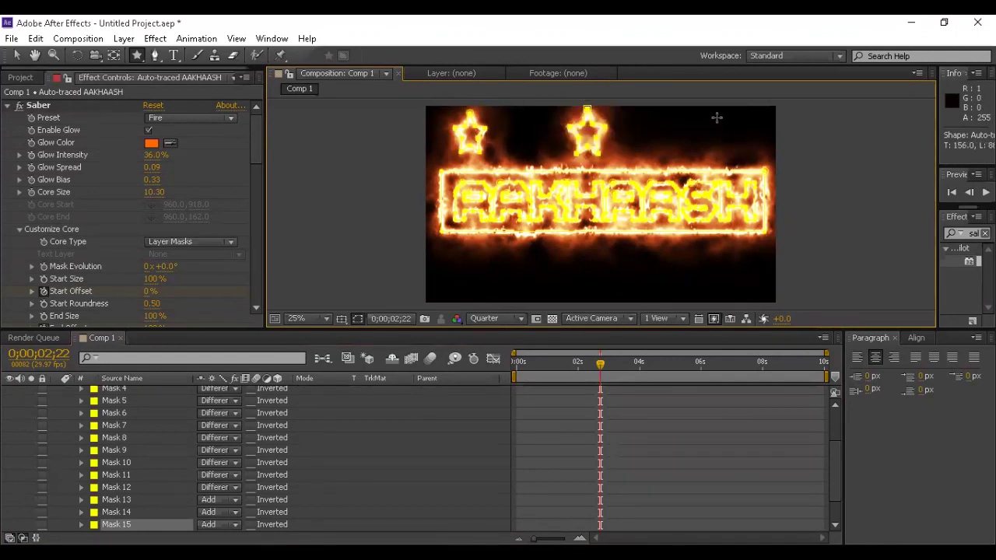
drag(716, 130, 740, 154)
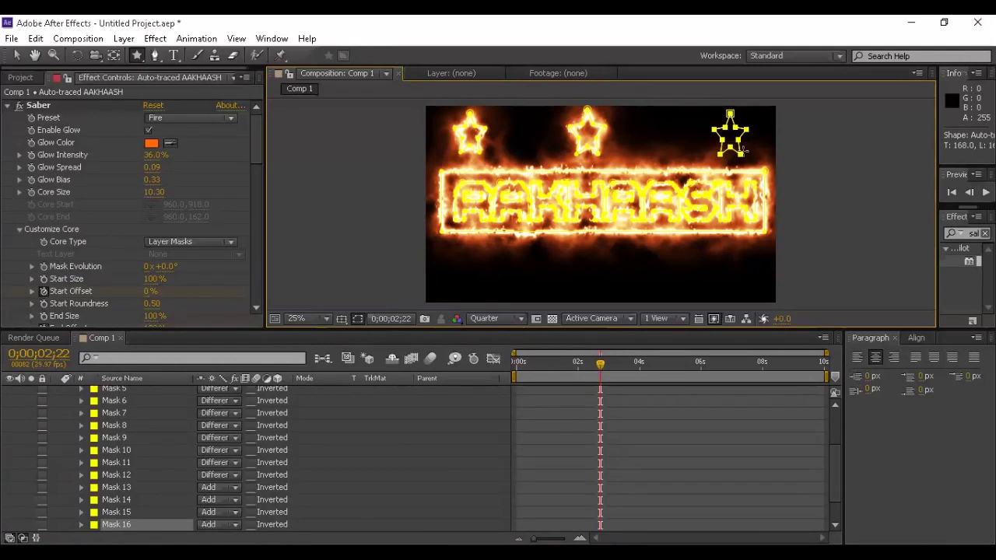
drag(740, 151, 743, 154)
- Nudge the middle star slightly right and preview the flaming stars and frame
click(14, 56)
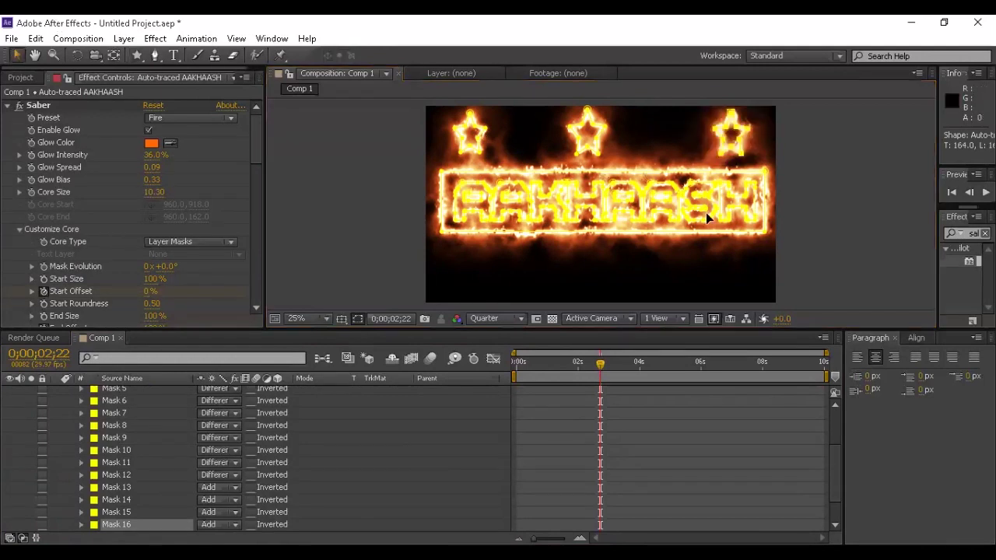
key(ctrl+z)
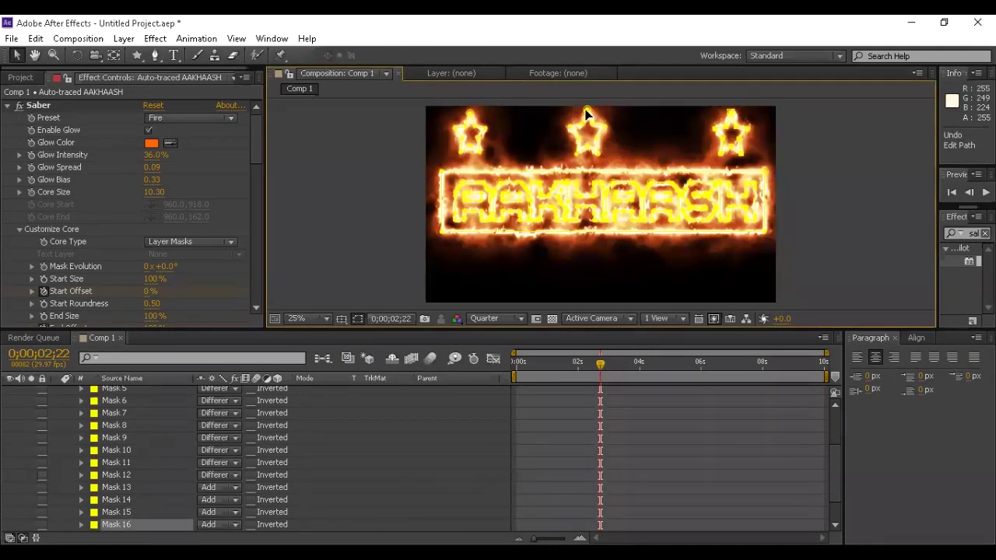
double_click(588, 122)
key(Right)
key(Right)
key(Right)
key(Right)
key(Right)
key(Right)
key(Right)
key(Right)
key(Right)
key(Right)
key(Right)
key(Right)
key(Right)
key(Right)
key(Right)
key(Right)
key(Right)
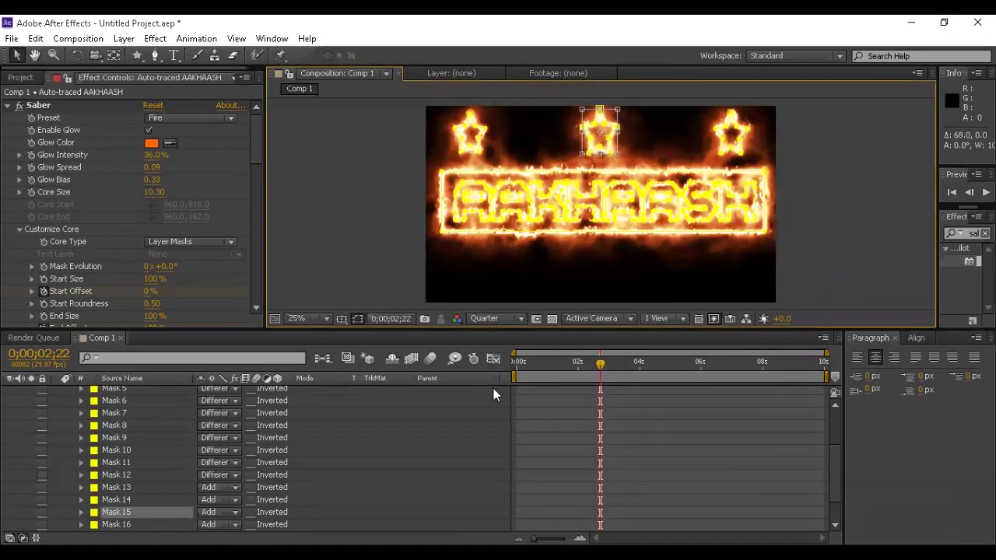
key(Home)
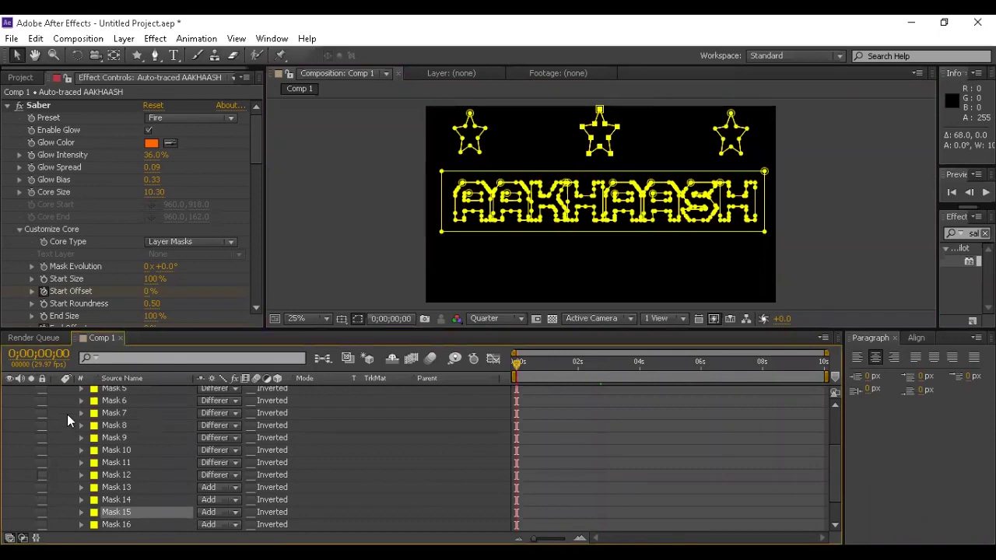
scroll(66, 405, up, 3)
click(56, 392)
click(136, 480)
key(space)
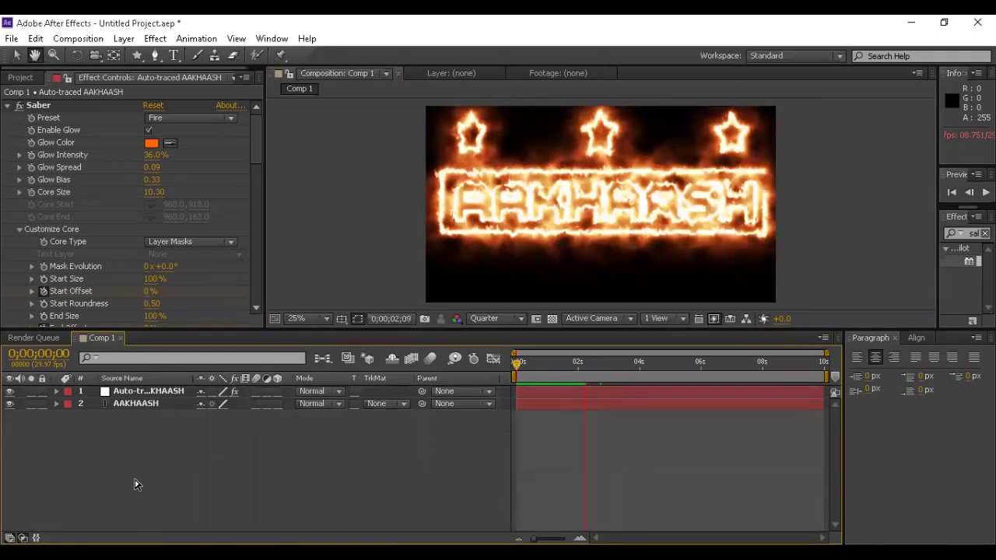
- Duplicate the Auto-traced AAKHAASH layer and expand the top copy's mask list
key(space)
click(387, 487)
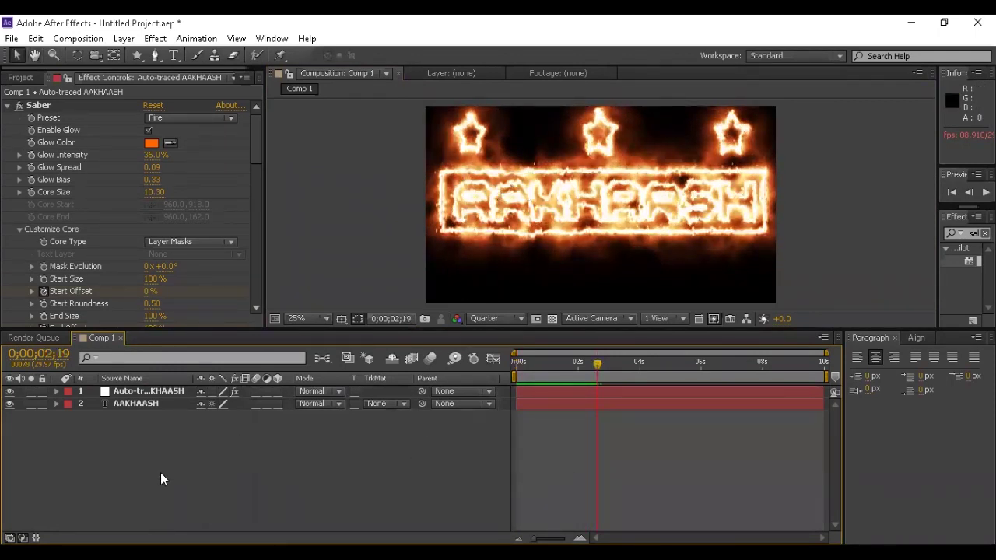
click(142, 390)
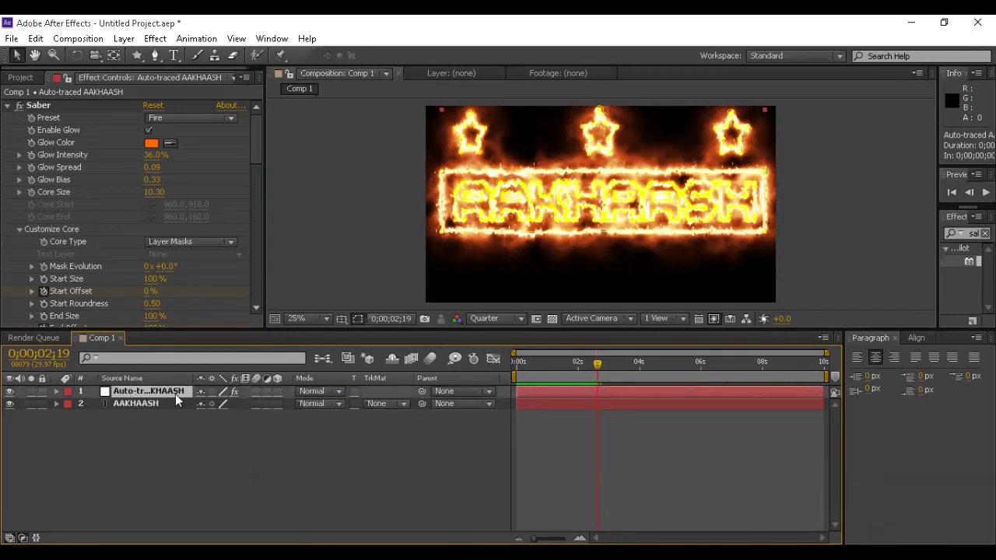
key(ctrl+d)
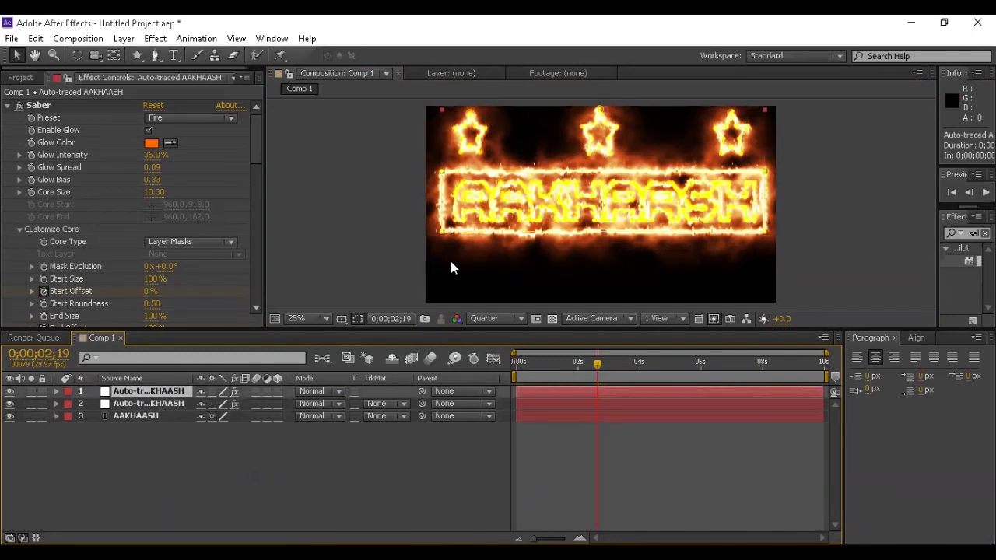
click(135, 397)
click(56, 391)
click(68, 403)
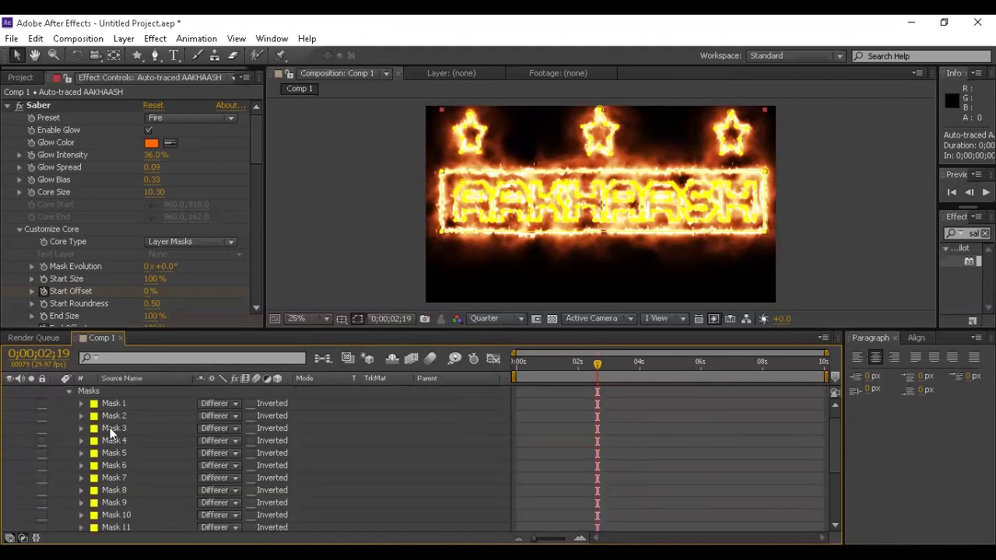
- Delete Masks 16 to 13, the three stars and frame rectangle, from the top copy
scroll(135, 468, down, 5)
click(130, 472)
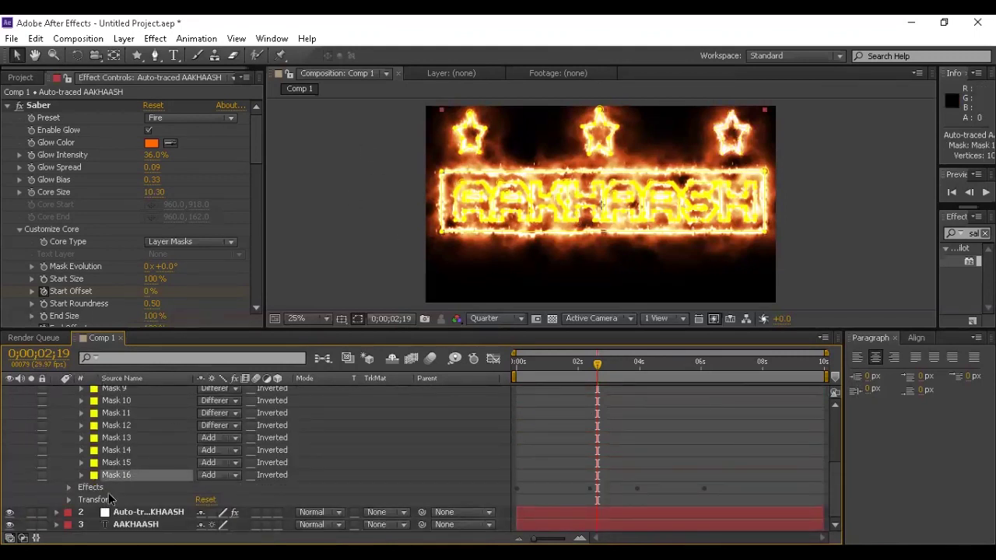
key(Delete)
click(137, 475)
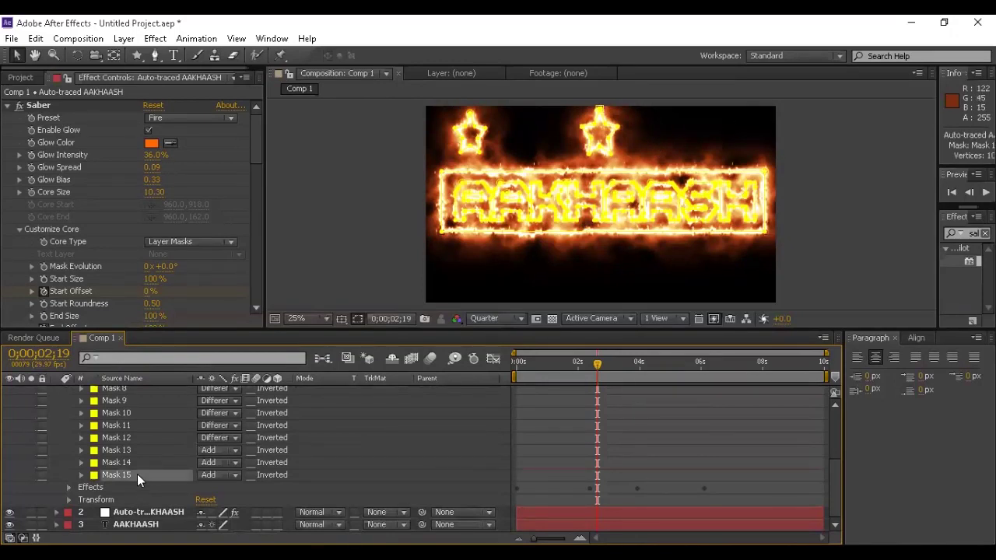
key(Delete)
click(134, 475)
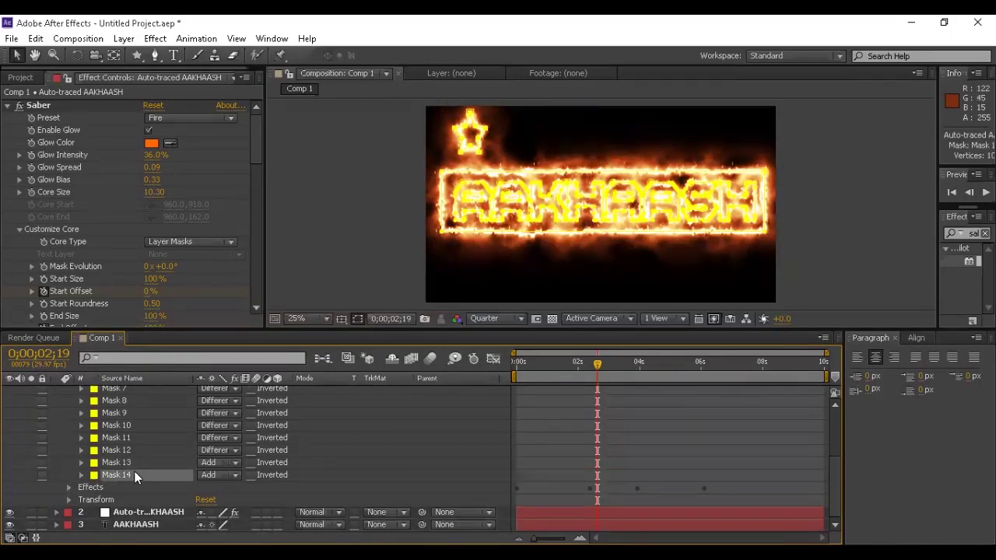
key(Delete)
click(130, 473)
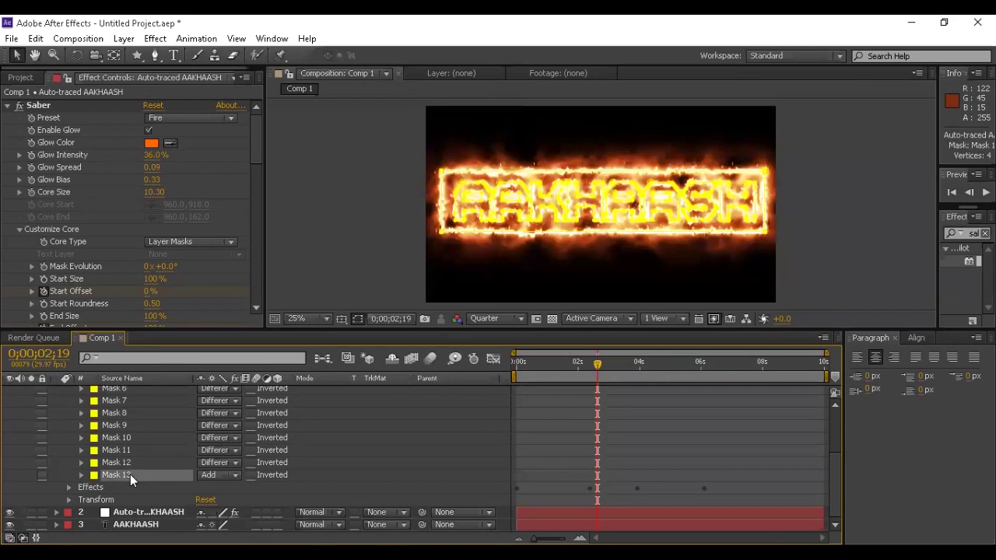
key(Delete)
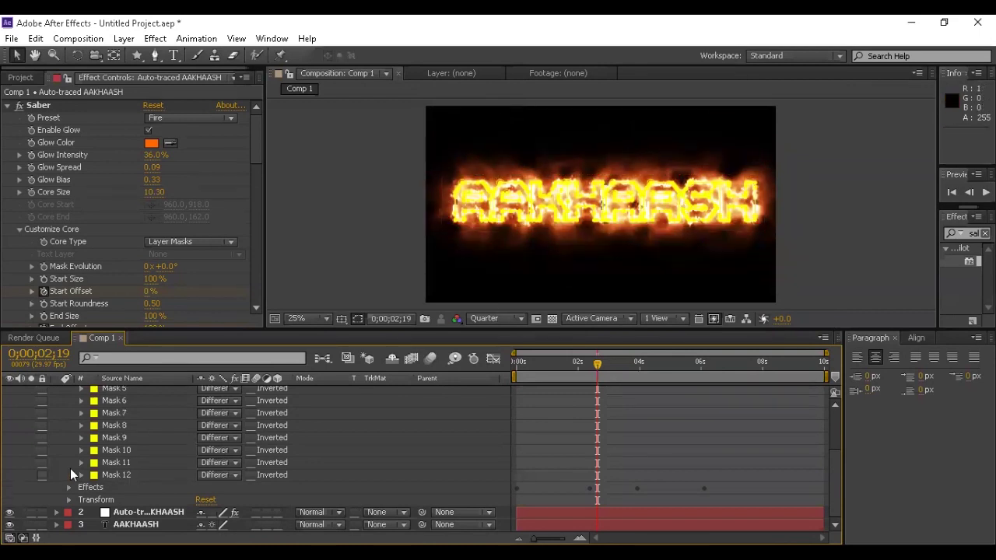
scroll(116, 467, up, 3)
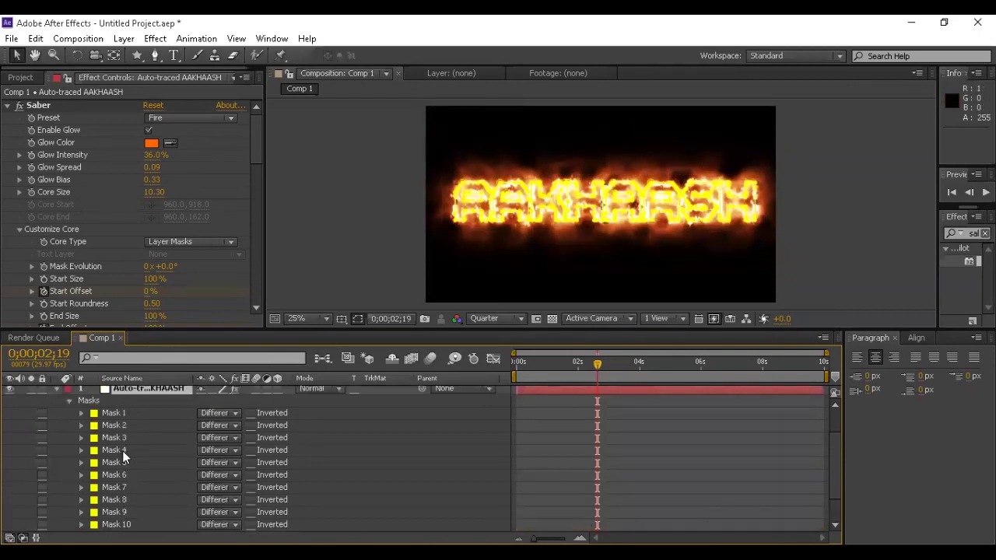
click(54, 391)
- Switch the auto-traced layer's Saber glow to the Ghost preset
click(137, 392)
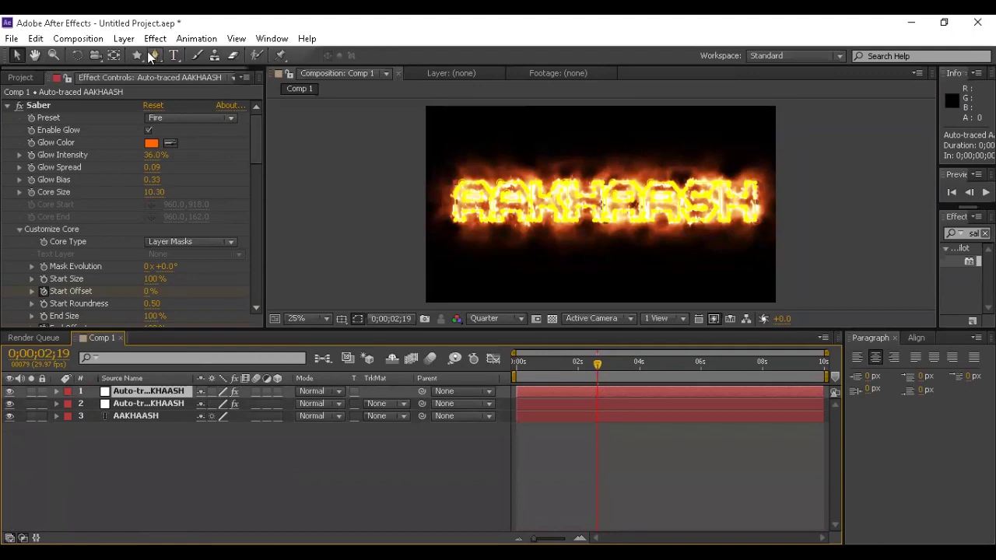
click(153, 121)
click(226, 278)
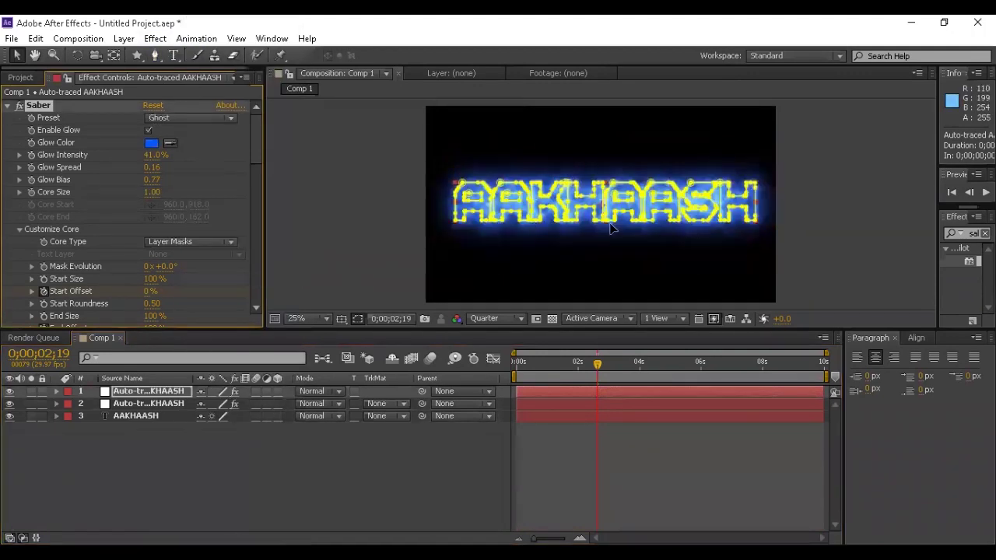
click(145, 405)
click(148, 391)
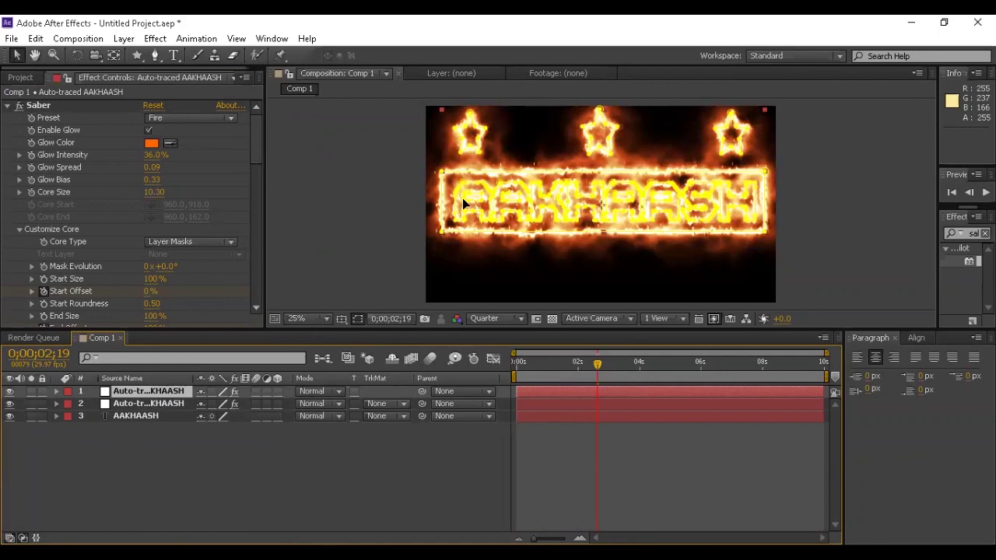
- Delete letter Masks 1 through 12 from the top layer, leaving only frame and stars
click(56, 391)
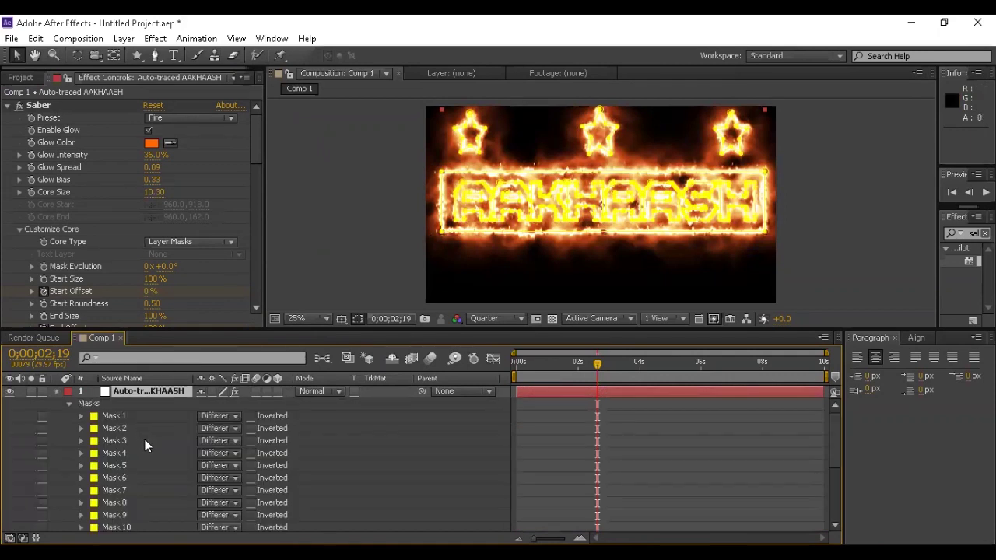
click(114, 418)
scroll(128, 444, down, 5)
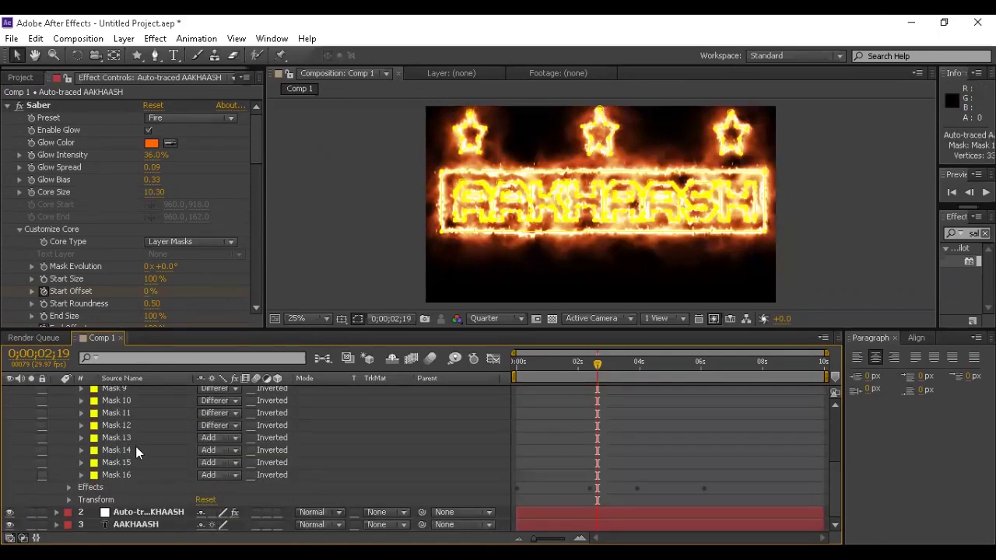
shift+click(131, 427)
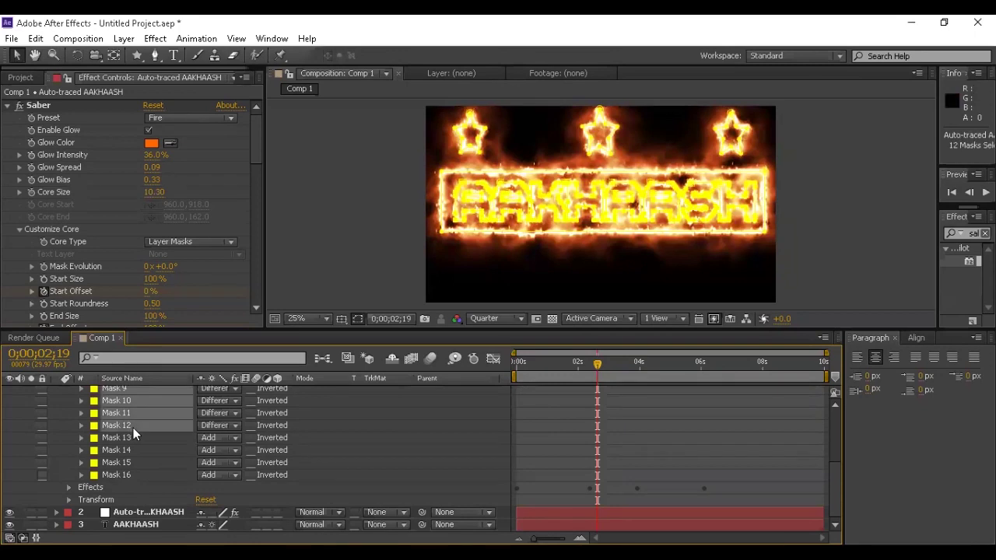
key(Delete)
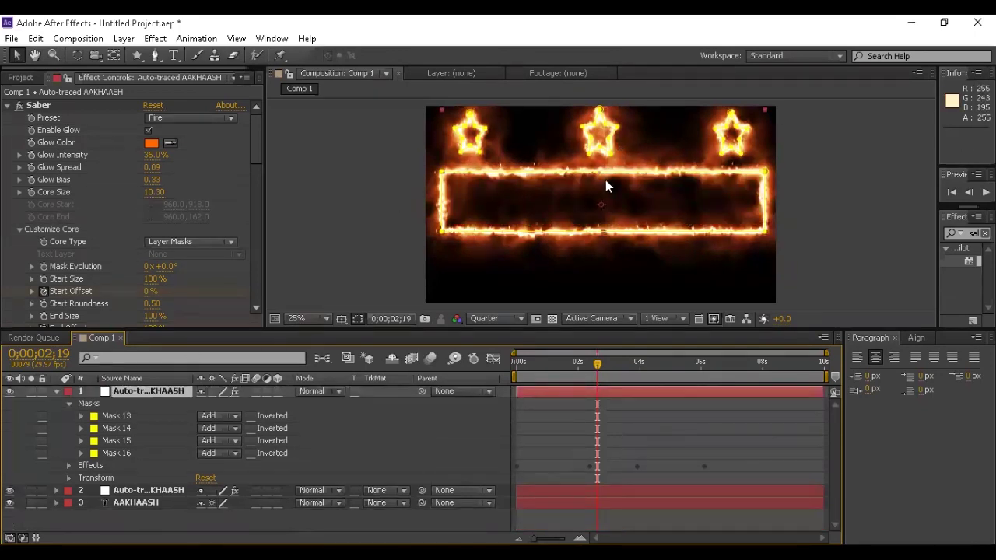
click(55, 390)
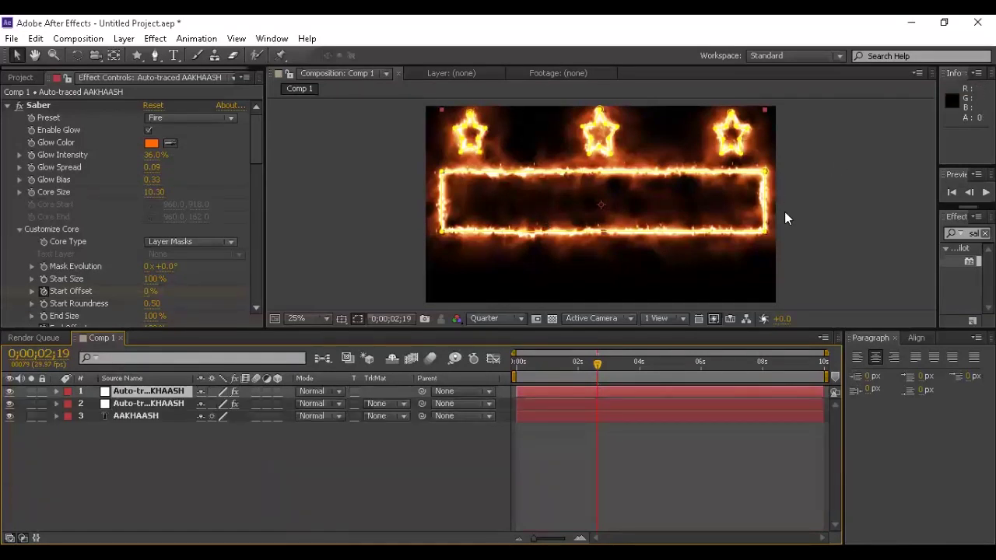
click(135, 403)
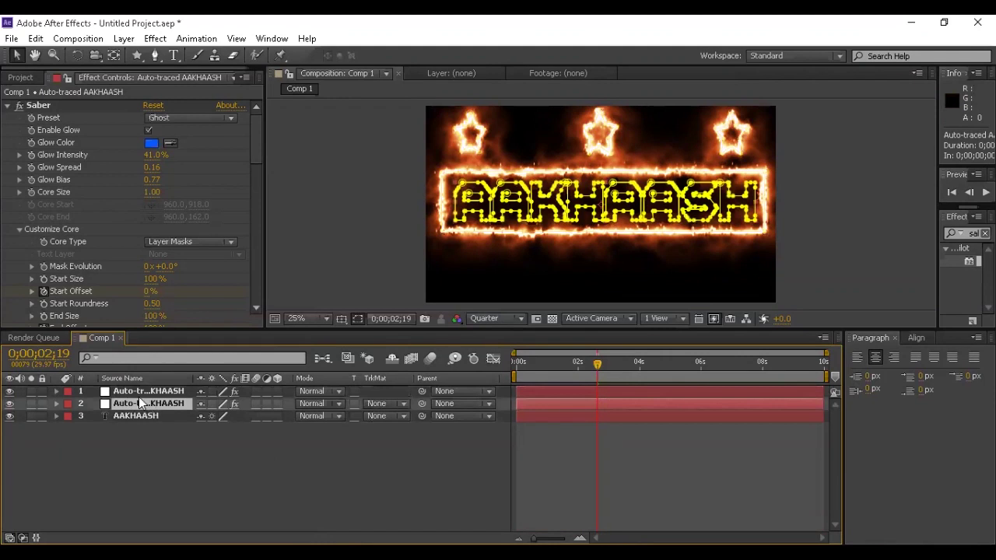
click(147, 391)
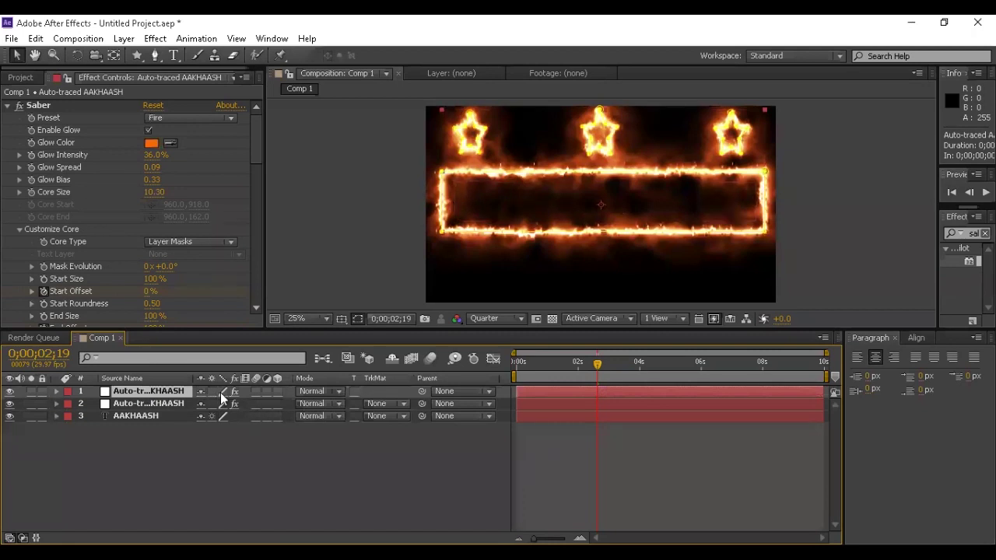
- Set the fire layer's blend mode to Screen and preview from the start
click(320, 393)
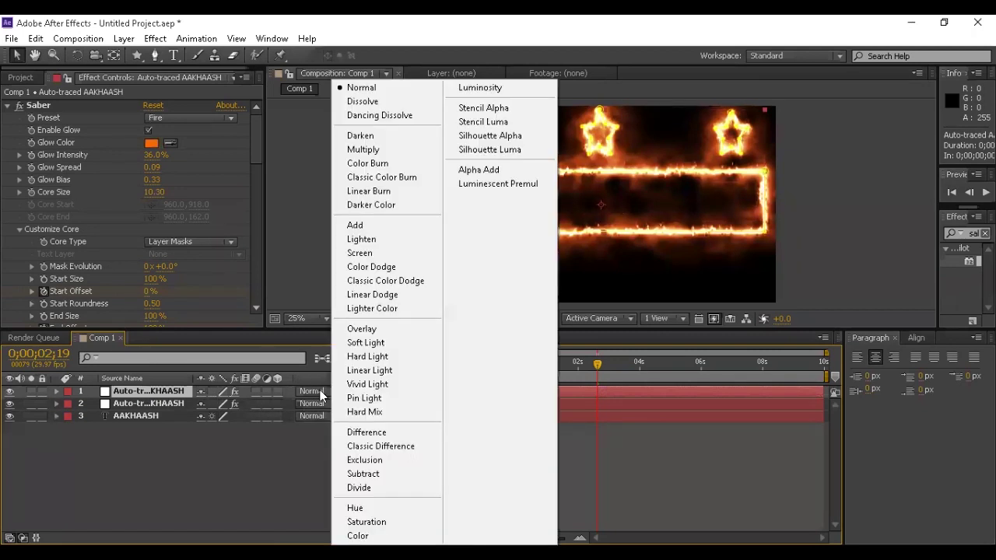
click(375, 252)
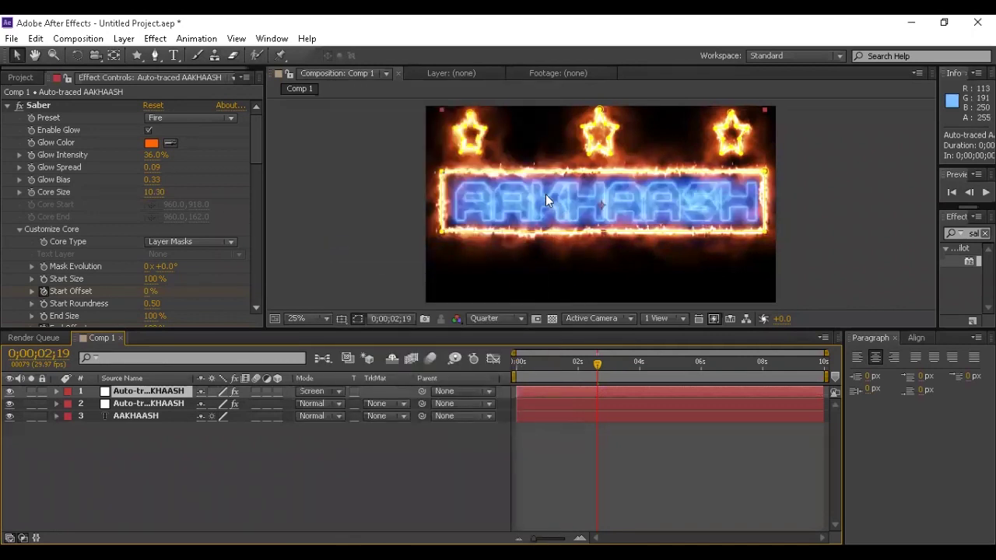
click(207, 490)
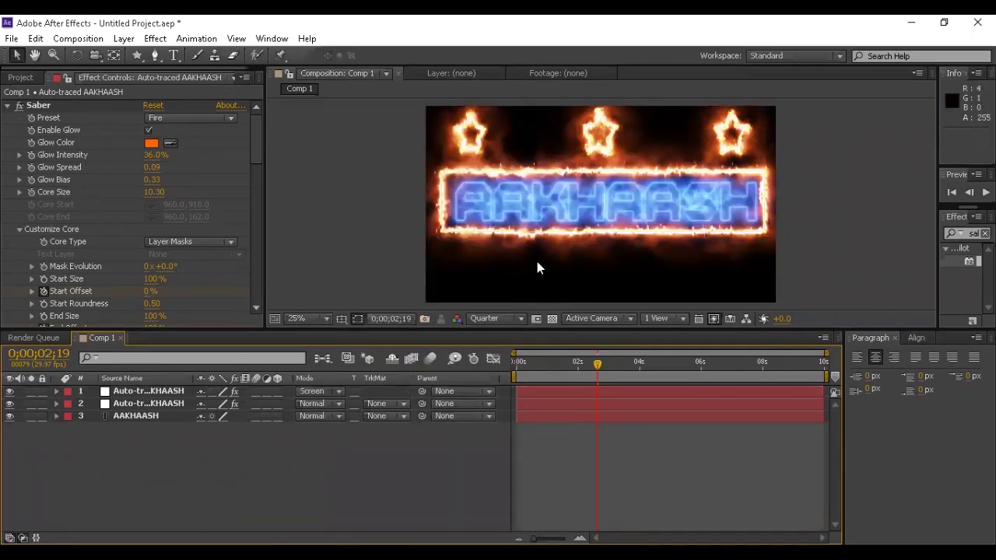
key(Home)
key(space)
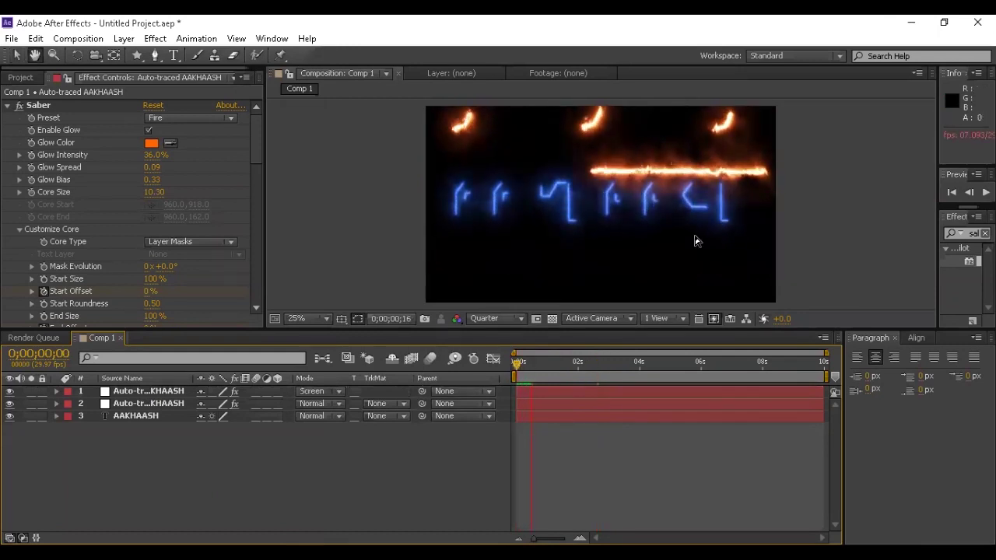
- Try Multiply blending on the fire layer, undo back to Screen, and select the lettering layer
click(320, 390)
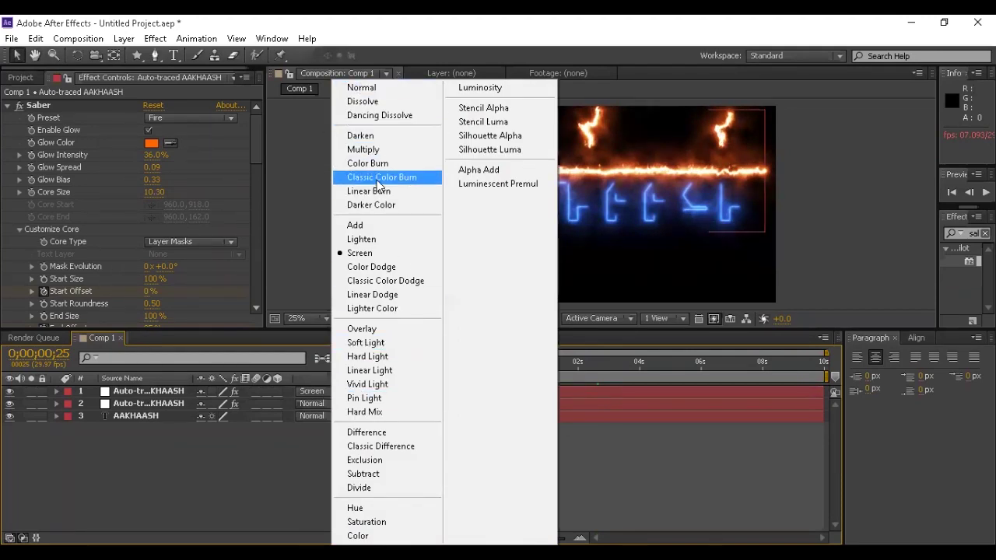
click(379, 150)
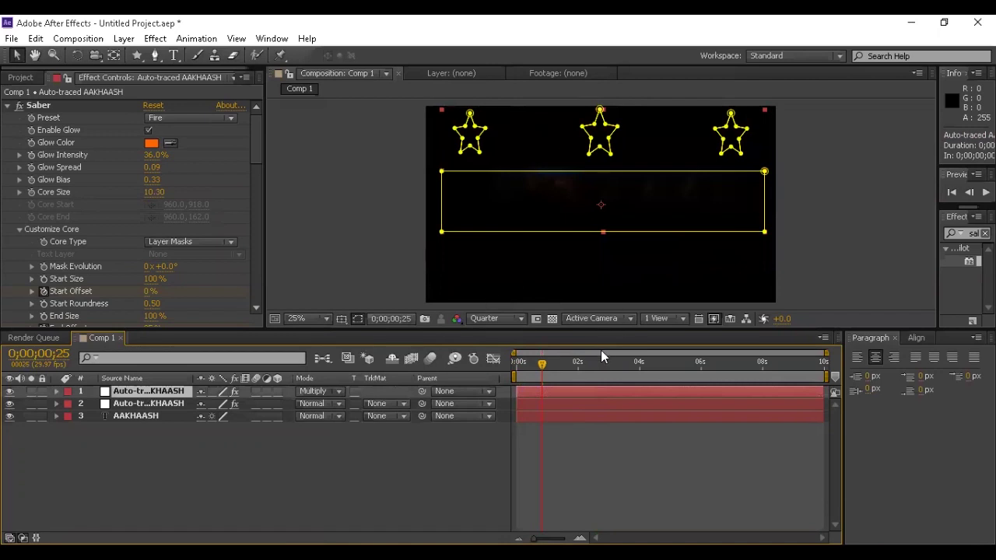
key(ctrl+z)
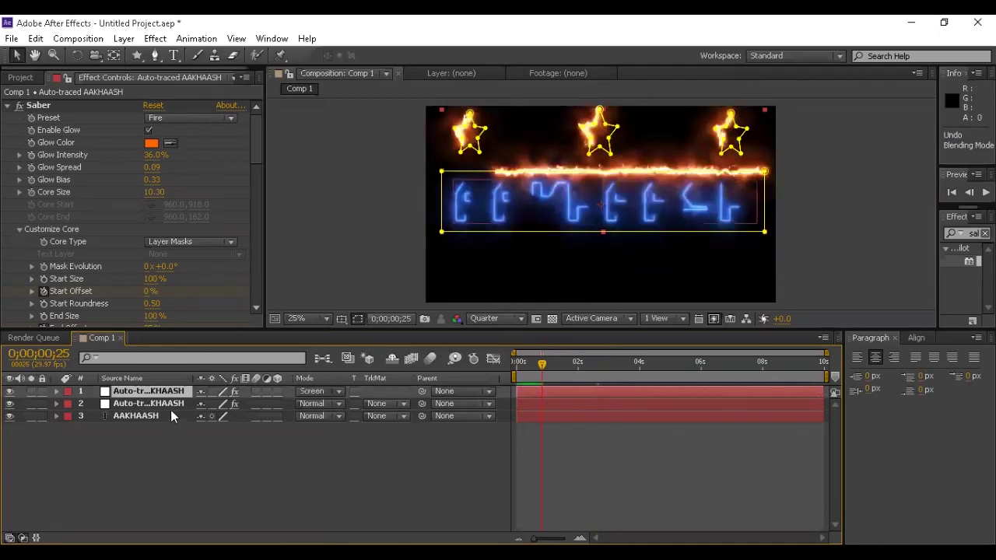
click(167, 404)
- Cycle the lettering layer's Saber preset through Fire and Narrow to Arc Reactor, then preview
click(171, 120)
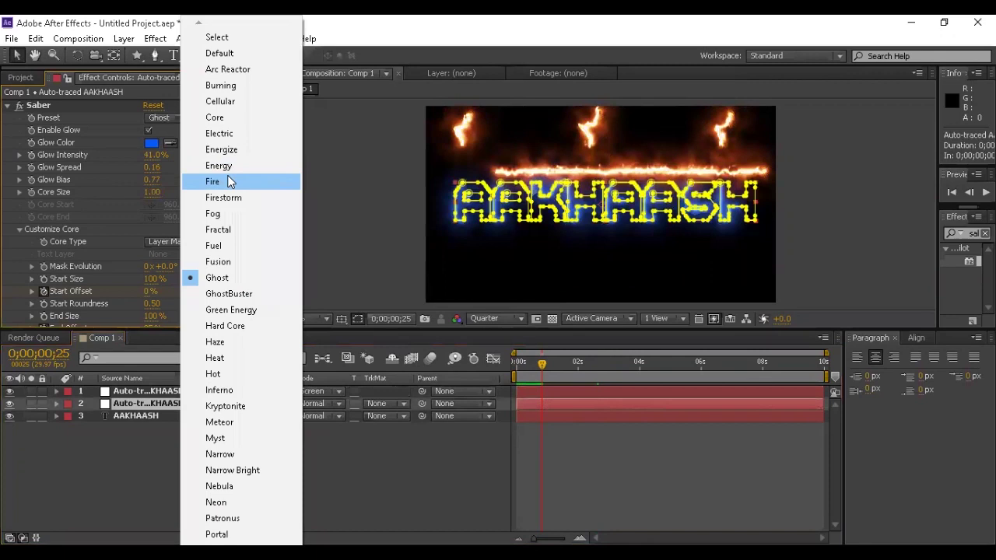
click(204, 181)
click(188, 117)
click(222, 454)
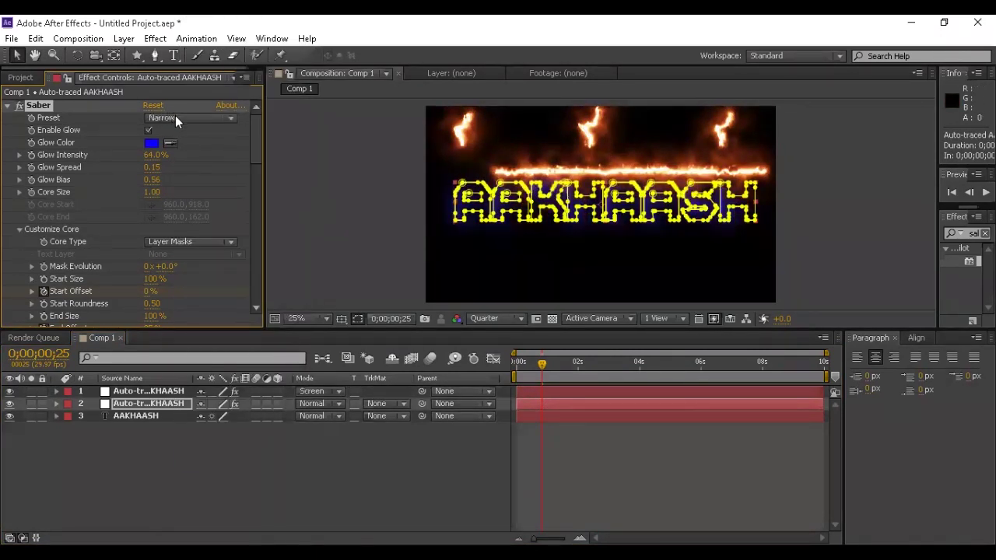
click(175, 116)
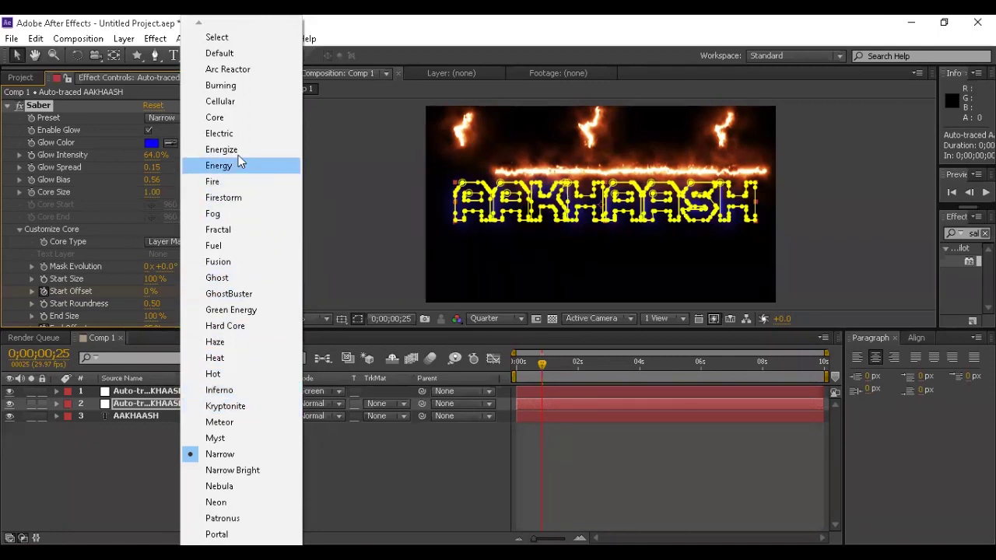
click(238, 70)
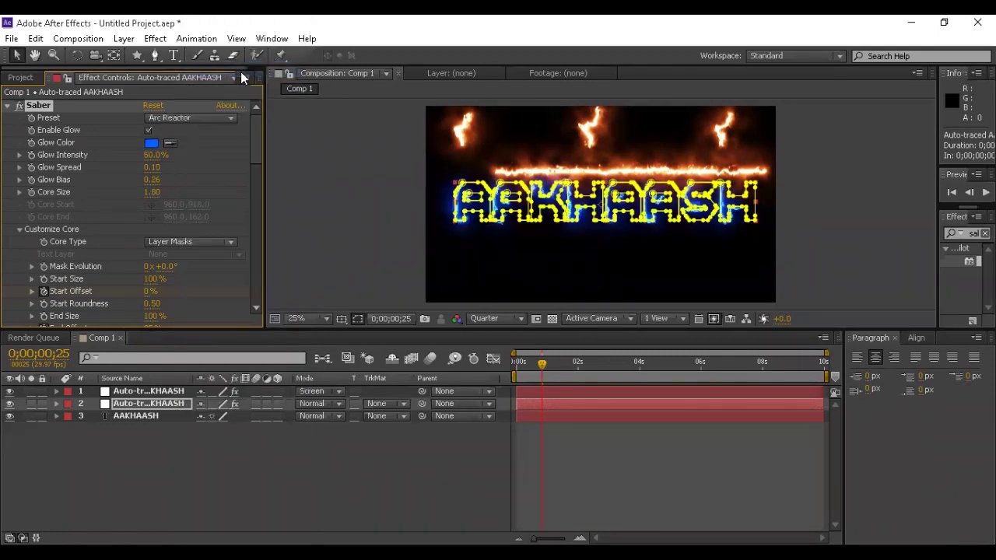
key(Home)
click(337, 452)
key(space)
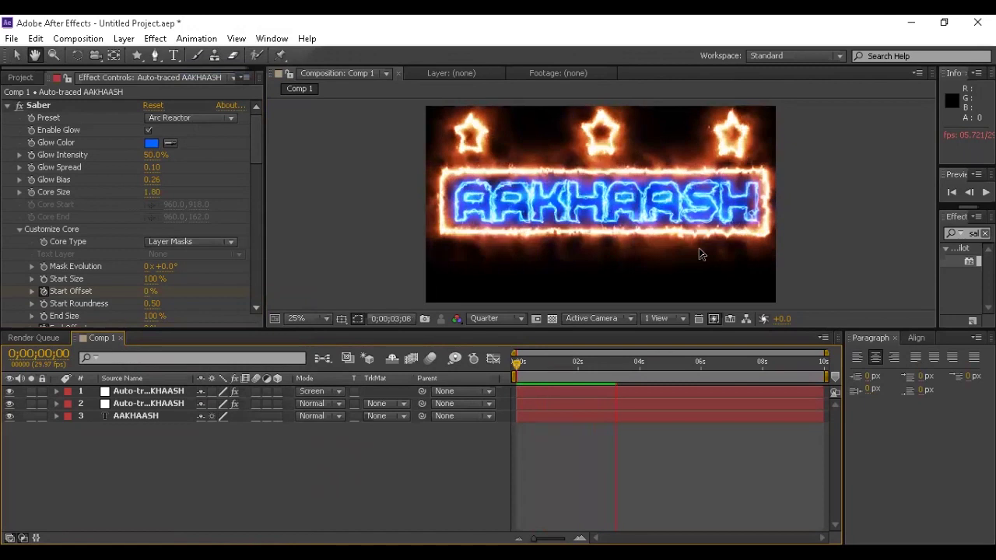
- Keep the fire layer on Screen blending and drag the AAKHAASH text layer to the top
key(space)
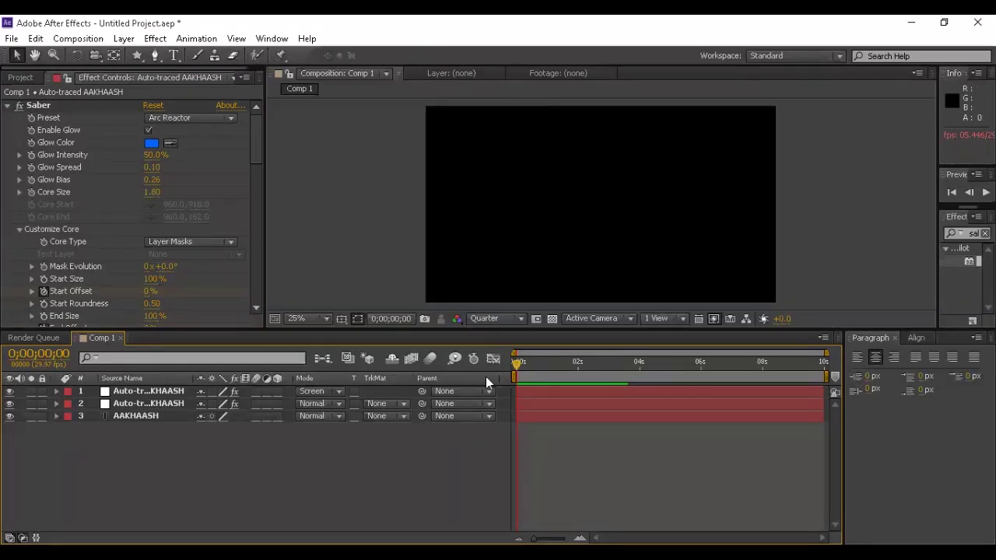
click(309, 392)
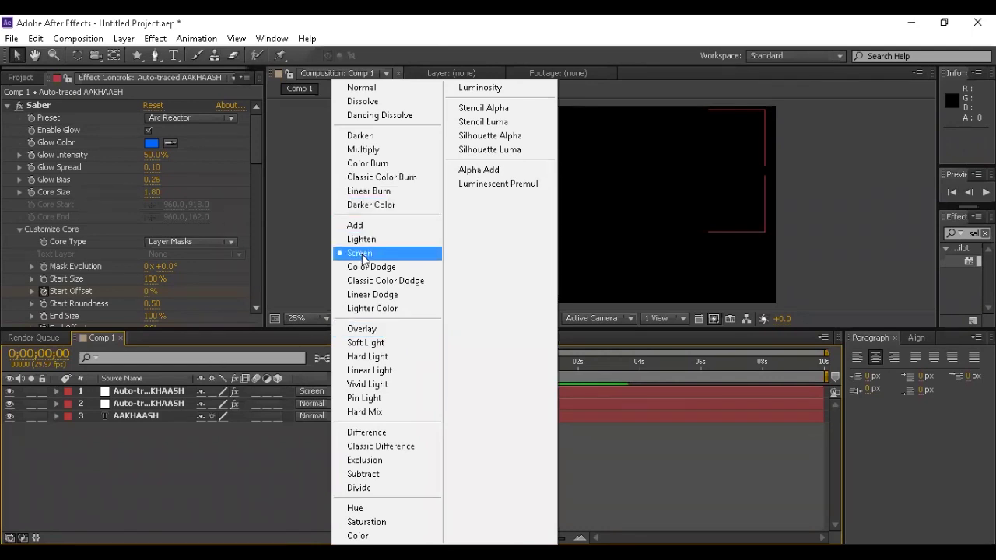
click(155, 468)
key(space)
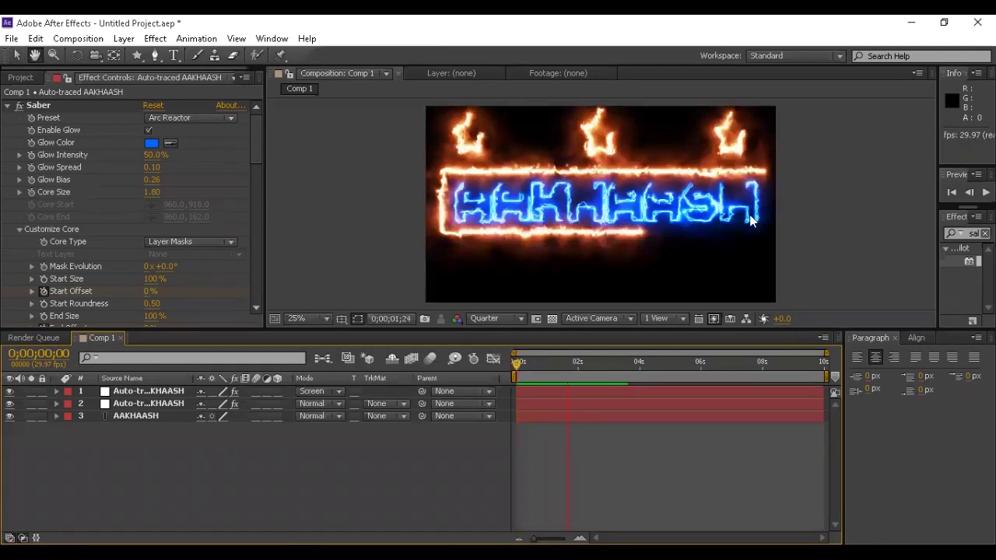
click(169, 421)
drag(158, 423, 149, 386)
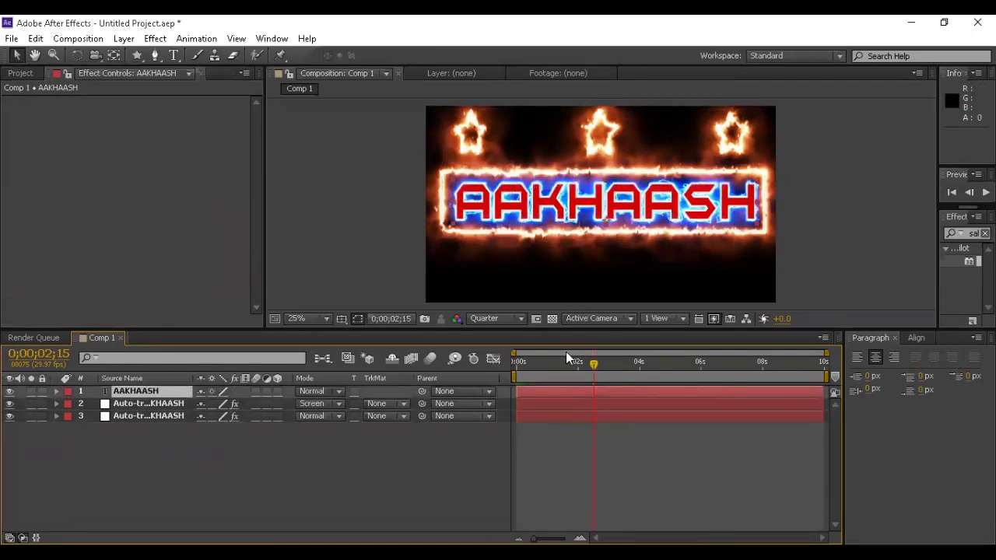
click(316, 467)
key(space)
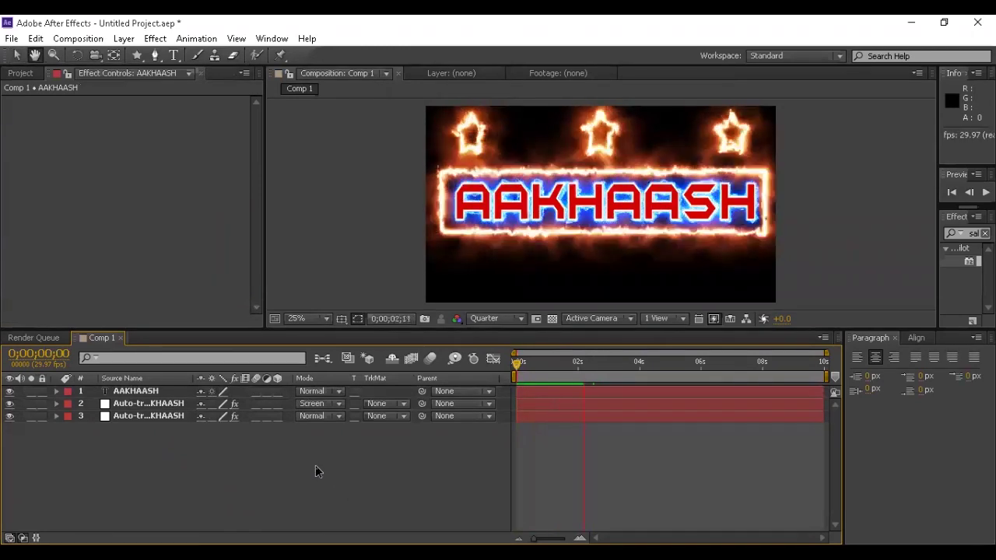
key(space)
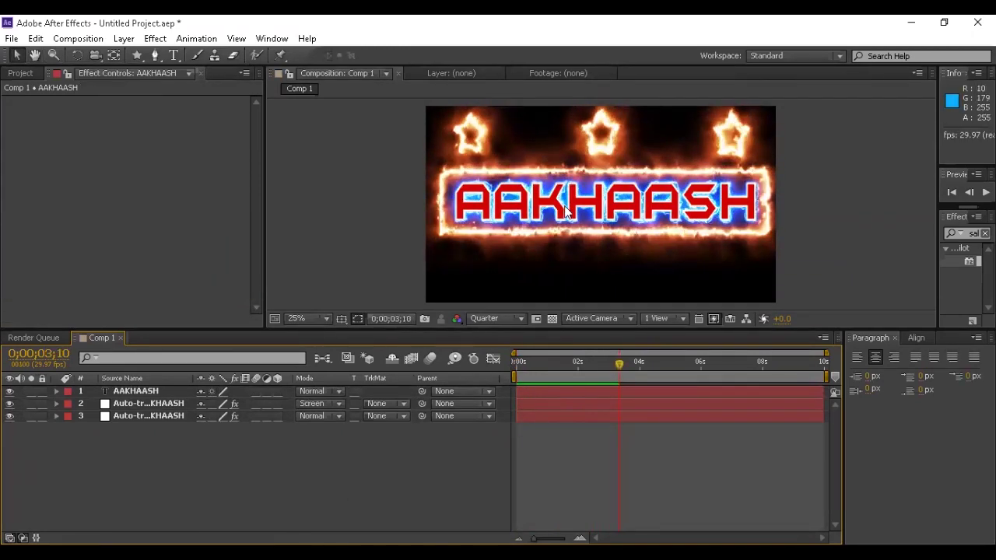
key(KP_0)
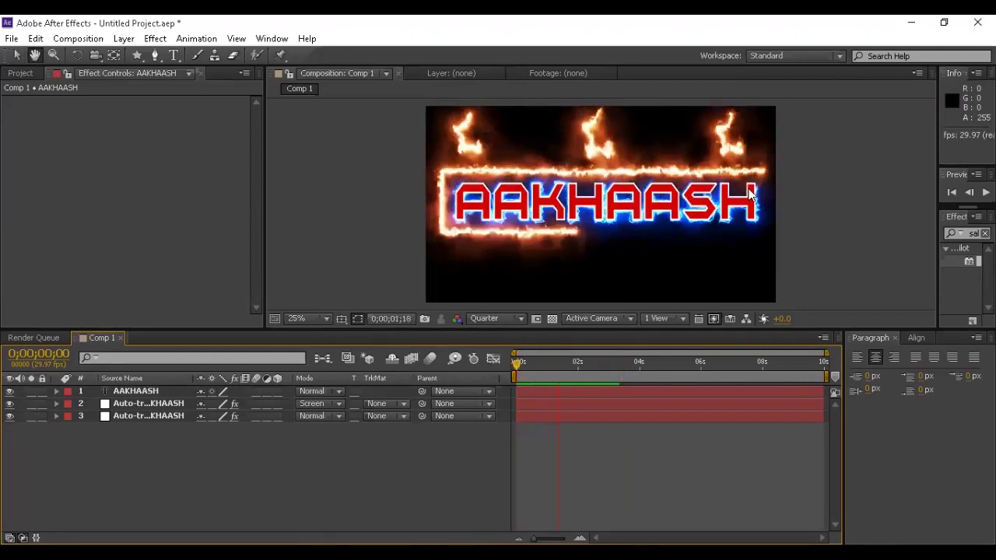
key(space)
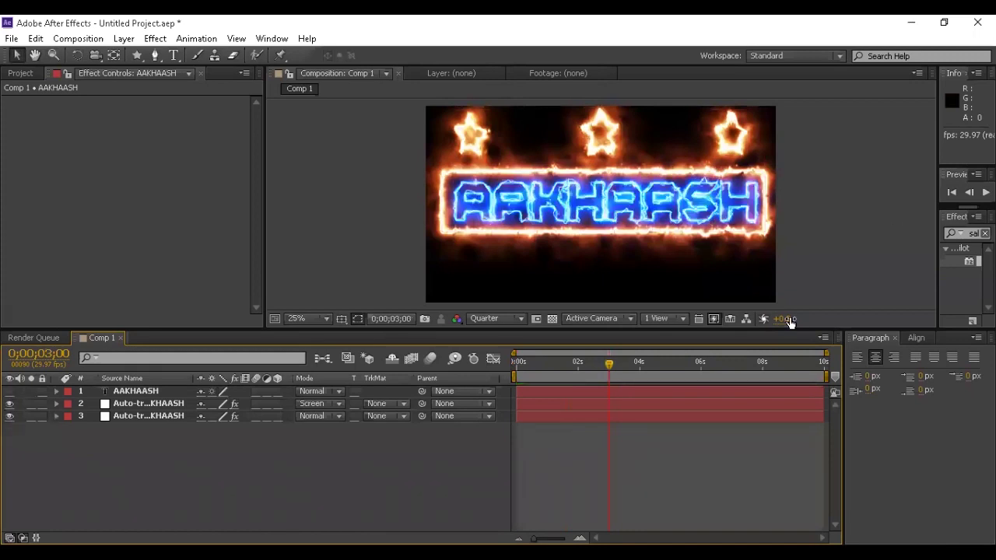
key(space)
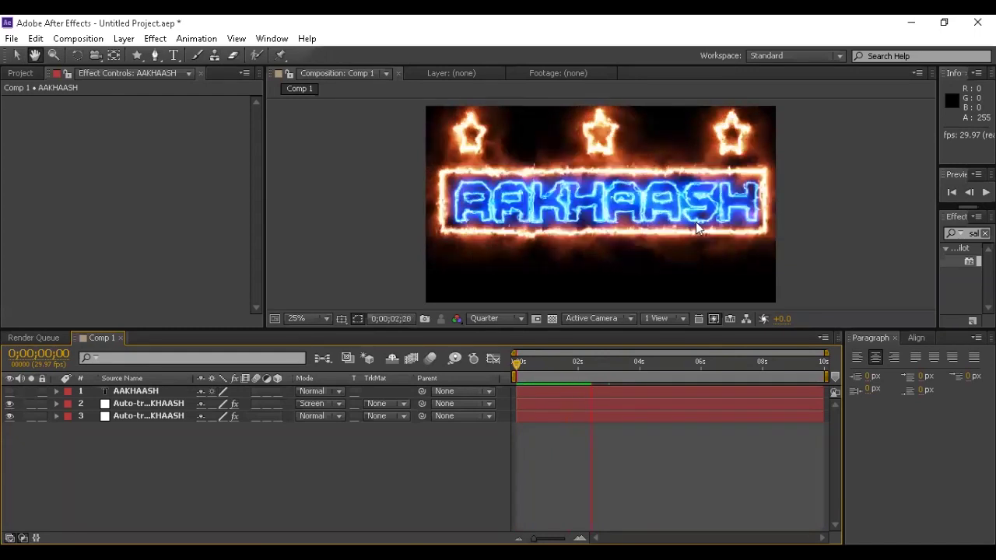
key(space)
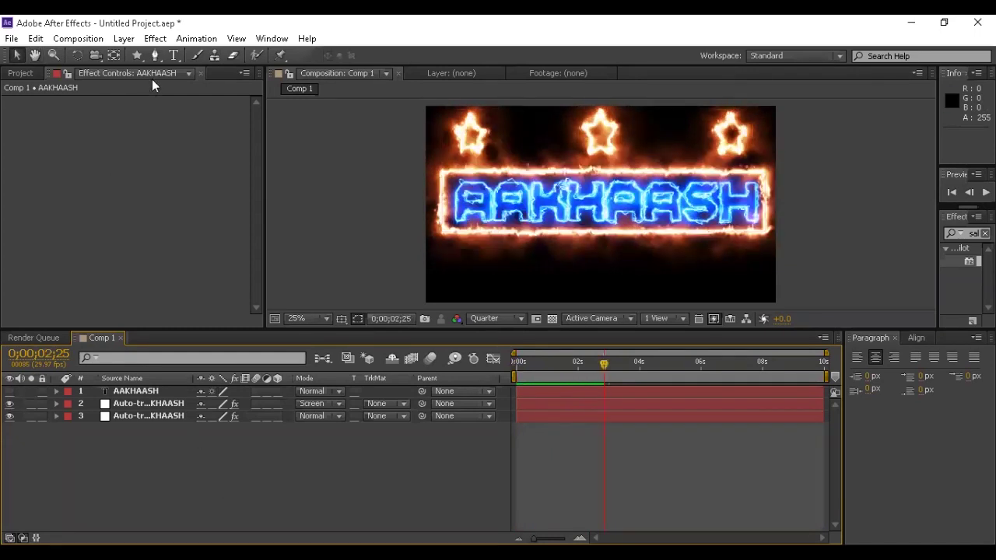
click(156, 56)
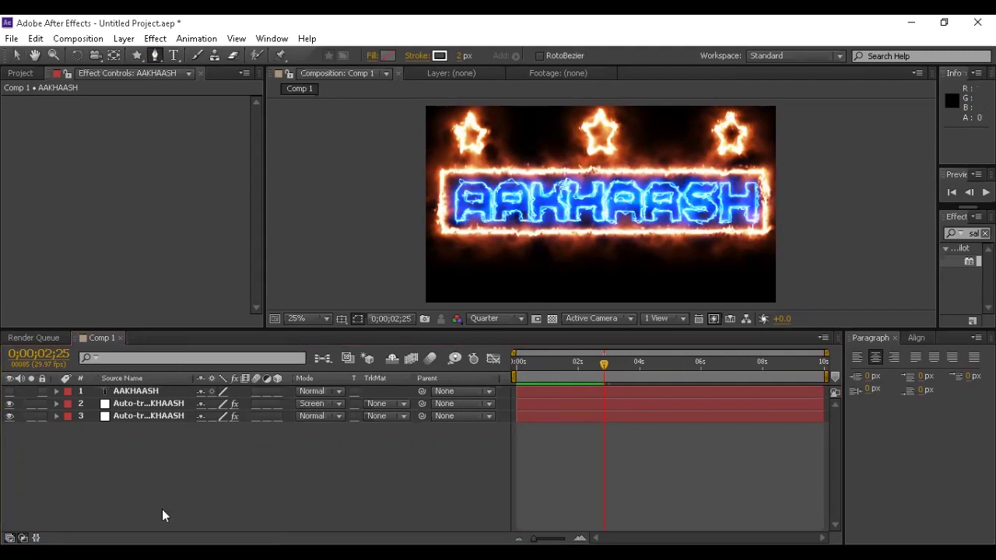
- Draw a Pen-tool wave below the frame as Shape Layer 1 with a 12 px stroke
click(151, 473)
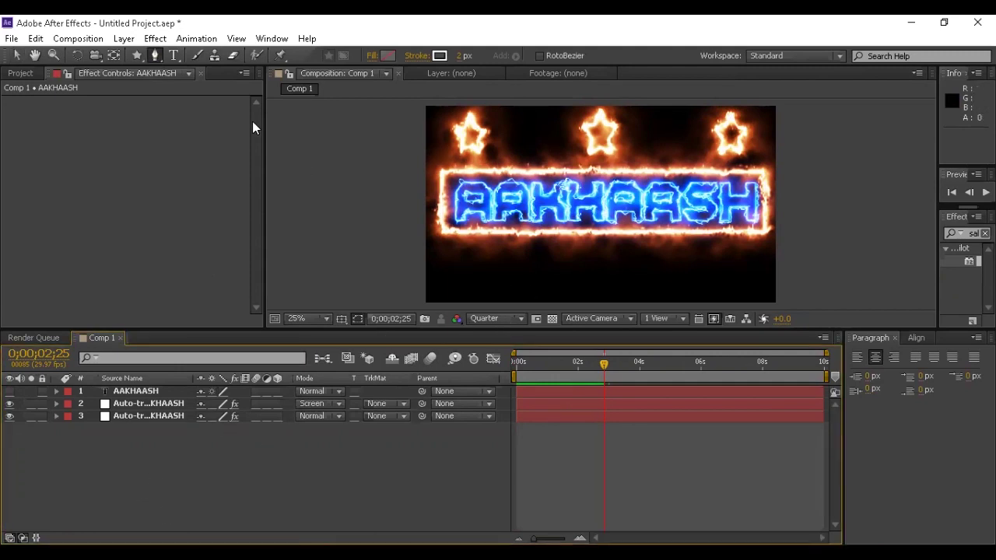
click(447, 291)
mouse_move(512, 272)
mouse_down()
mouse_move(556, 291)
mouse_move(623, 274)
mouse_move(711, 280)
mouse_move(780, 266)
mouse_up()
click(789, 278)
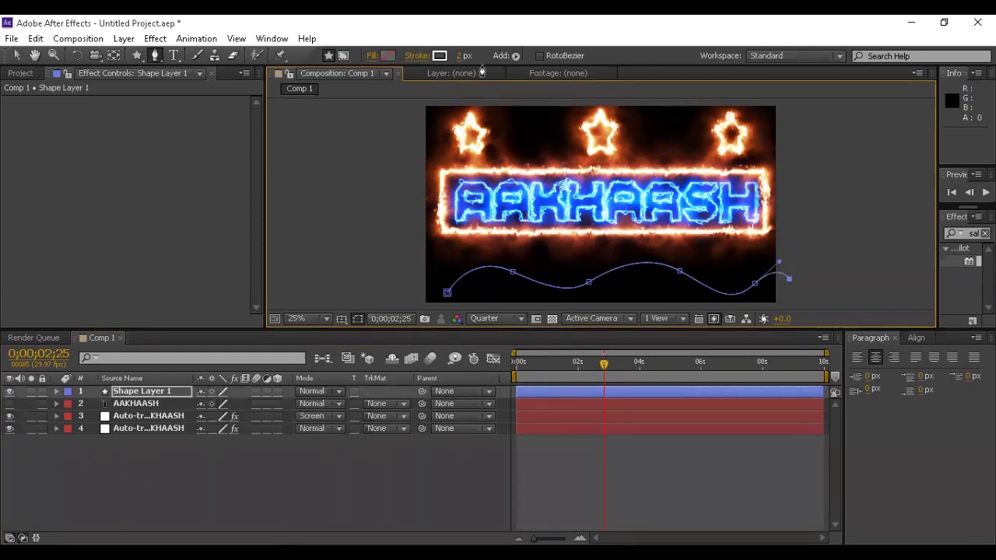
drag(464, 56, 498, 55)
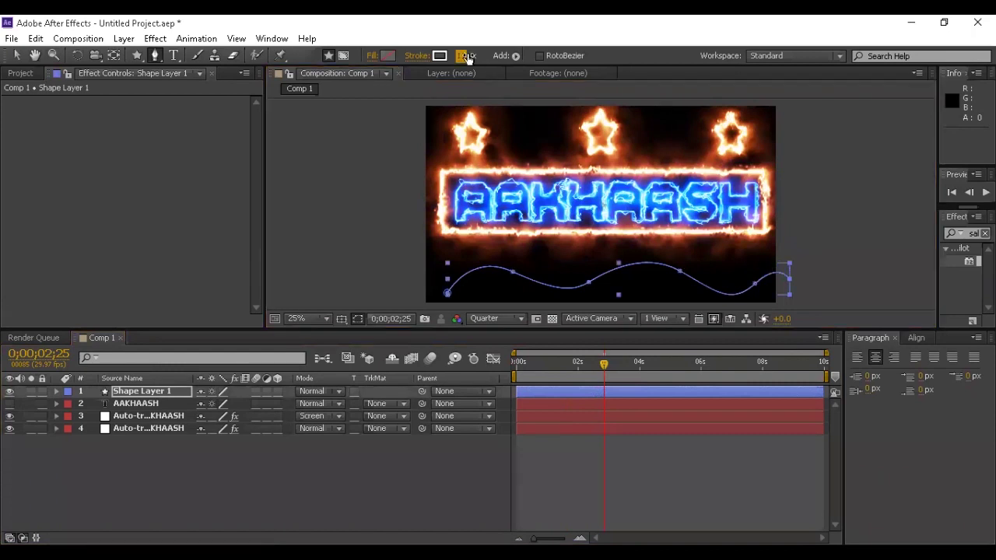
click(176, 484)
click(137, 391)
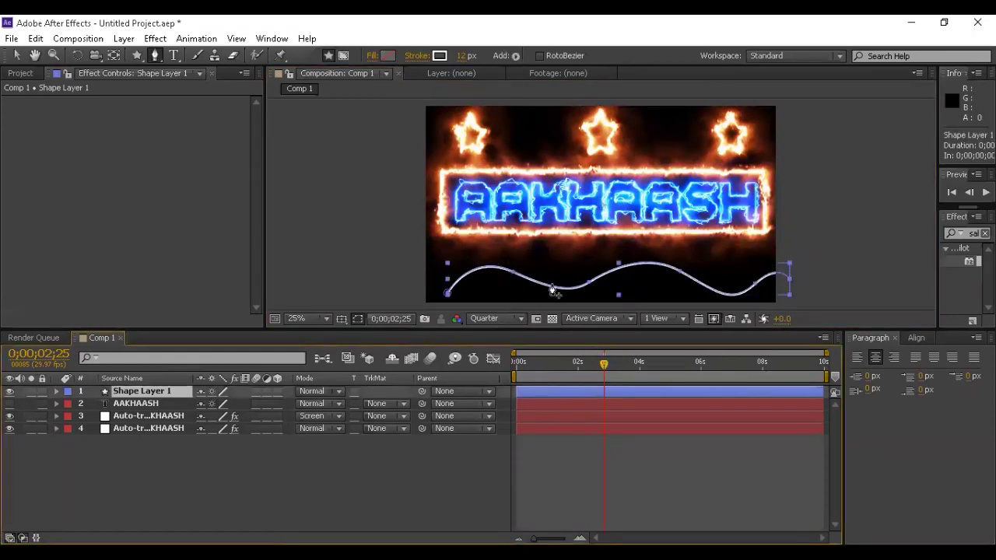
- Auto-trace the wavy Shape Layer 1 via Layer > Auto-trace, then select the AAKHAASH text layer
click(121, 38)
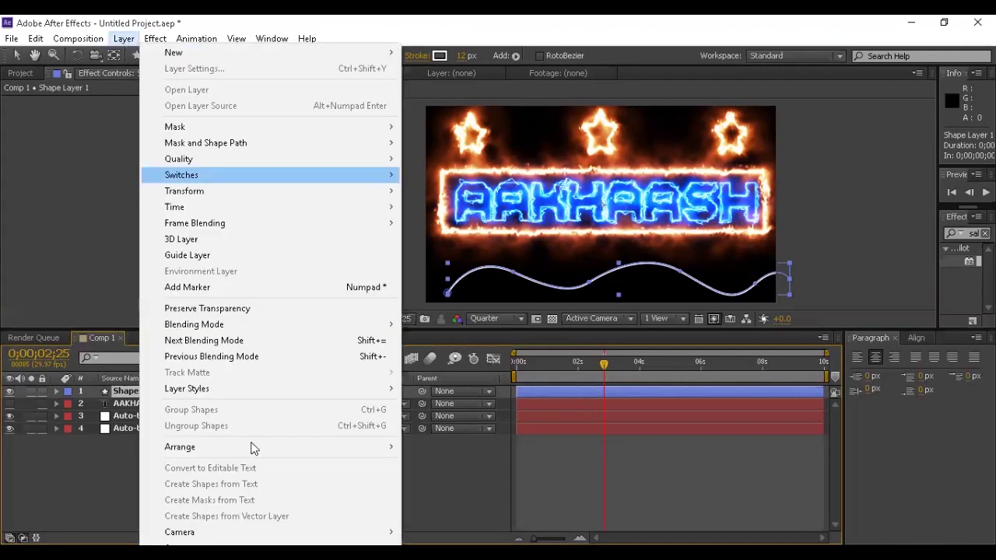
click(194, 543)
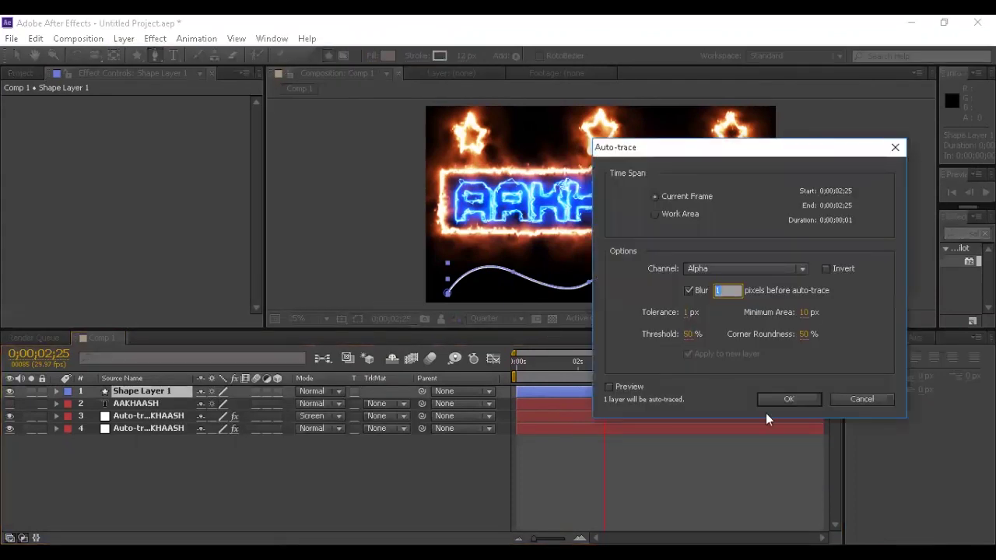
click(782, 399)
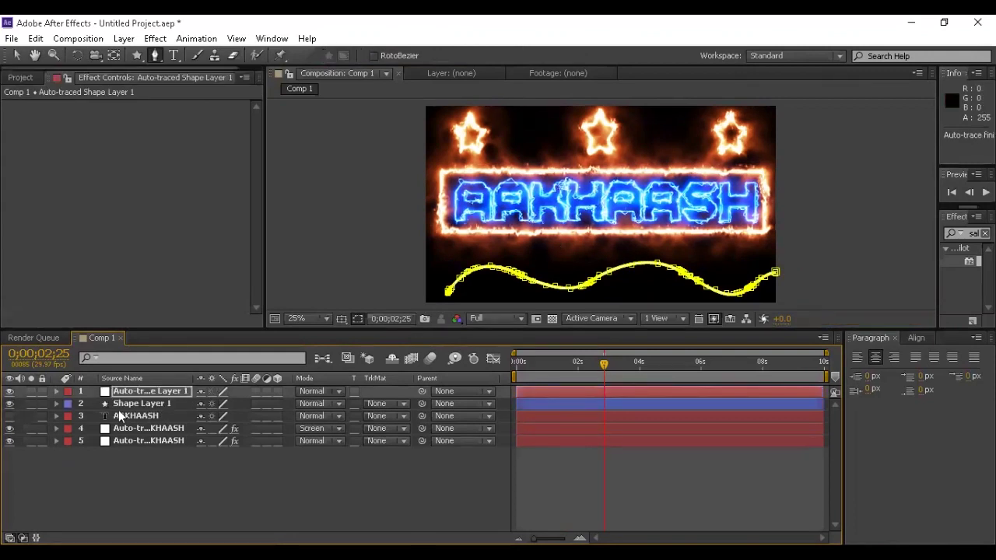
click(153, 391)
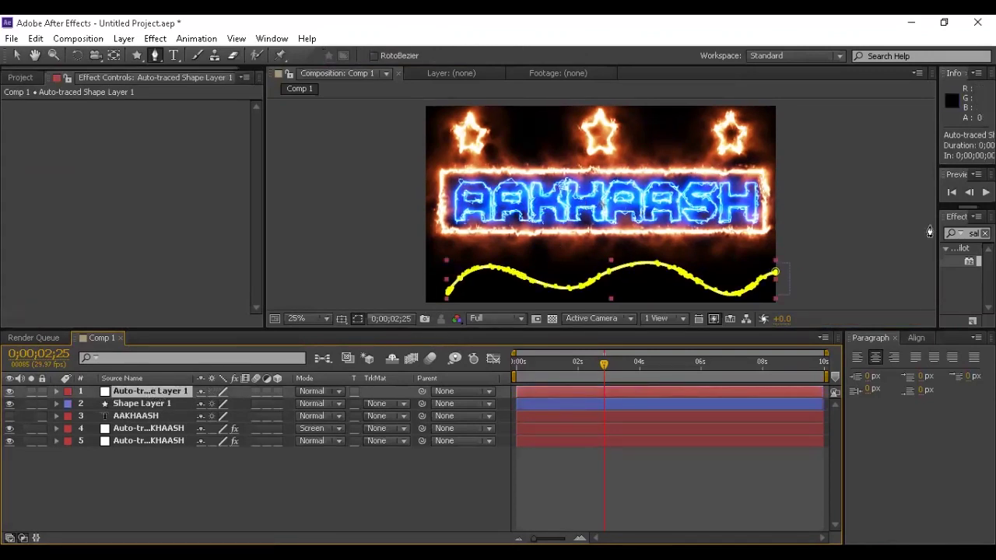
click(20, 77)
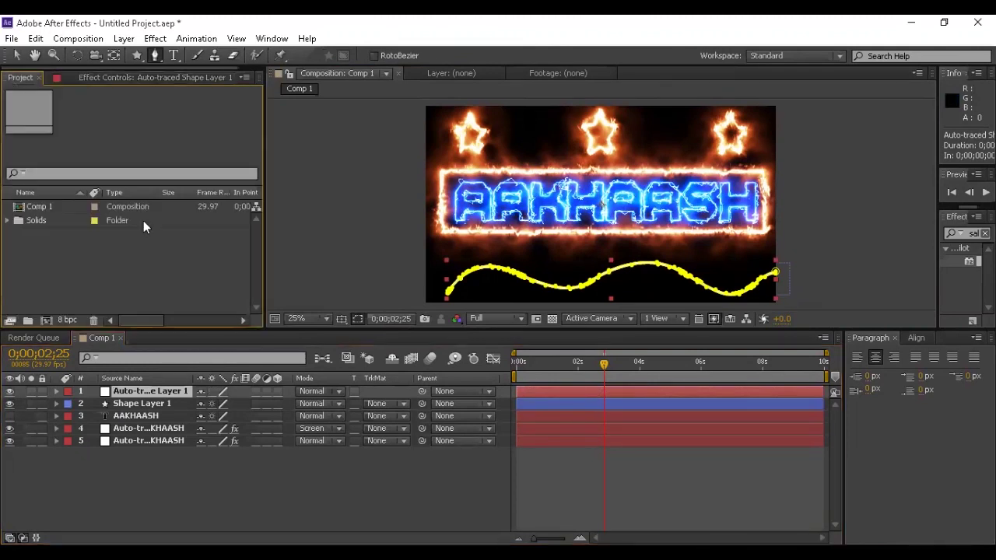
click(95, 77)
click(125, 412)
- Copy the Saber effect from Auto-traced AAKHAASH and paste it onto Auto-traced Shape Layer 1
click(133, 427)
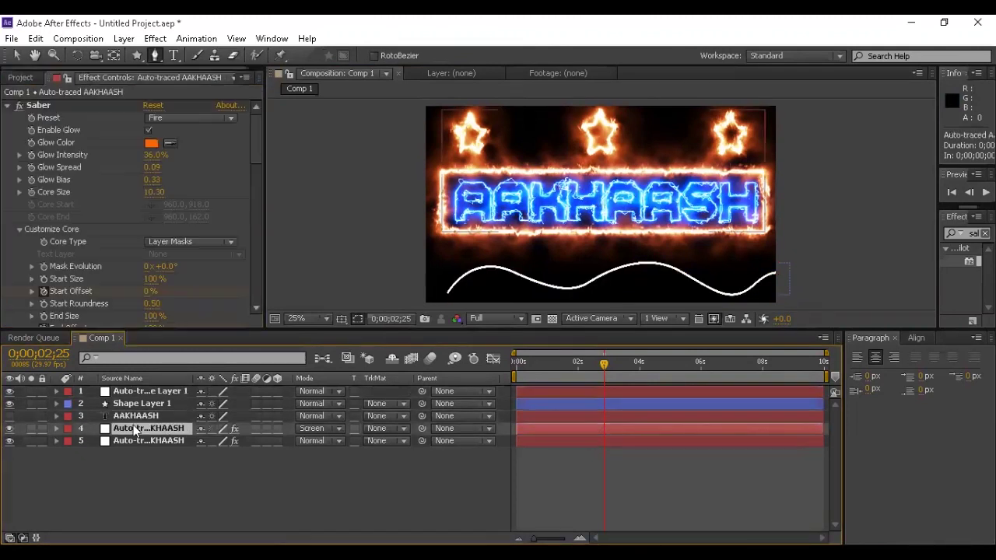
click(65, 105)
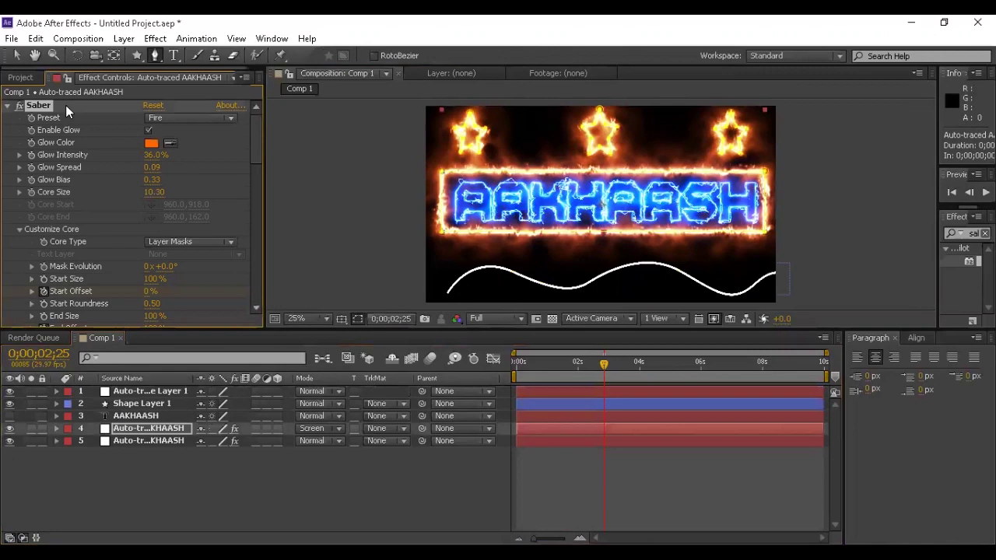
click(132, 393)
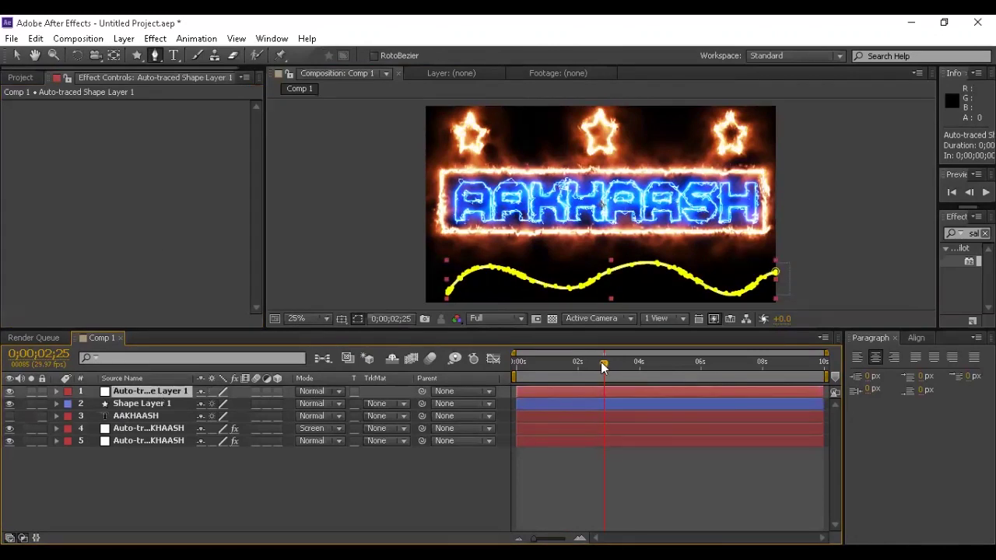
key(Home)
key(ctrl+v)
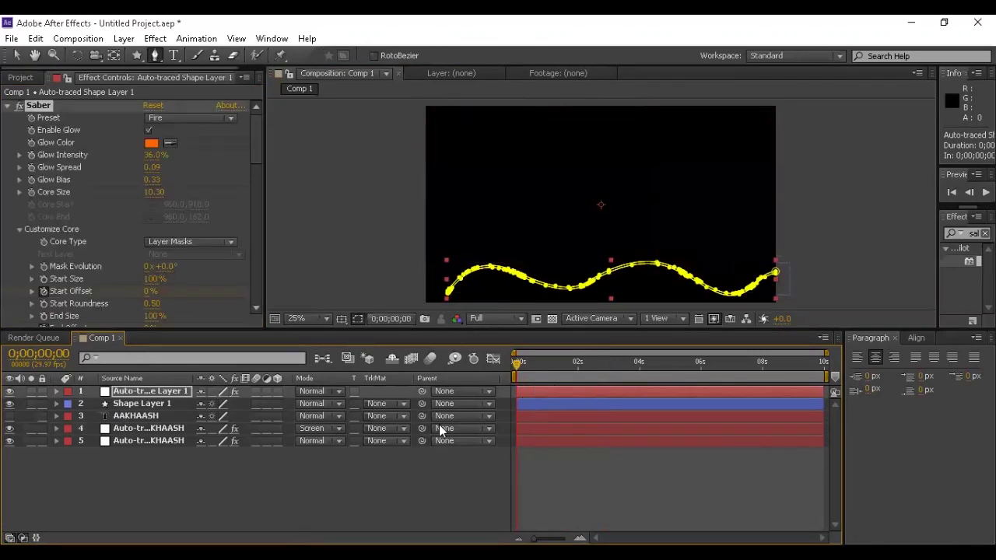
click(355, 478)
- Preview the flaming wave with the preview resolution lowered to Third
key(space)
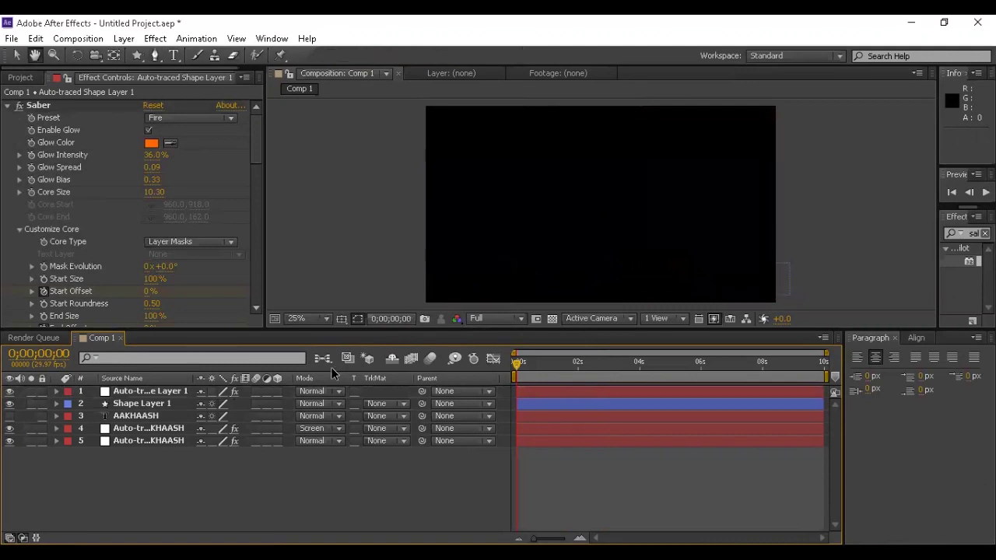
key(space)
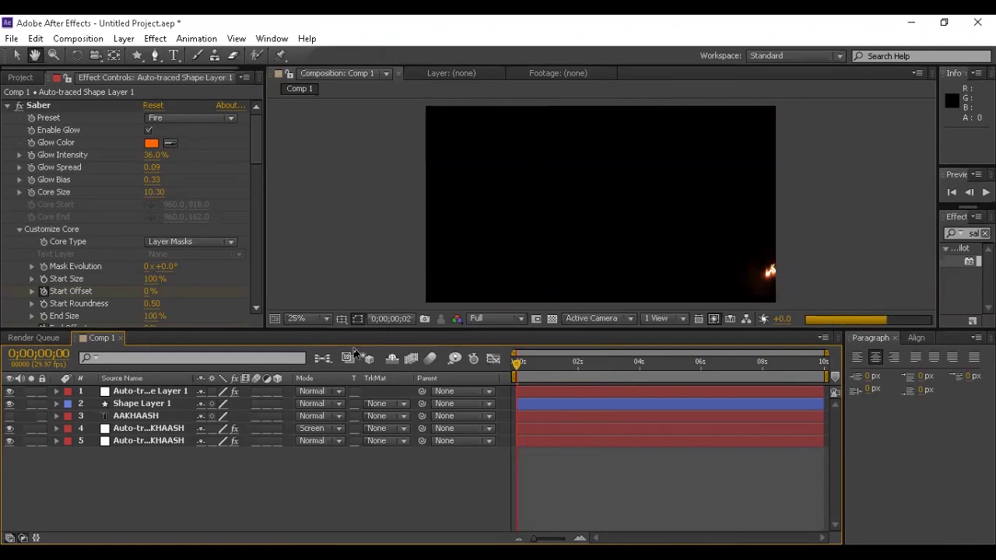
click(515, 319)
click(536, 393)
key(space)
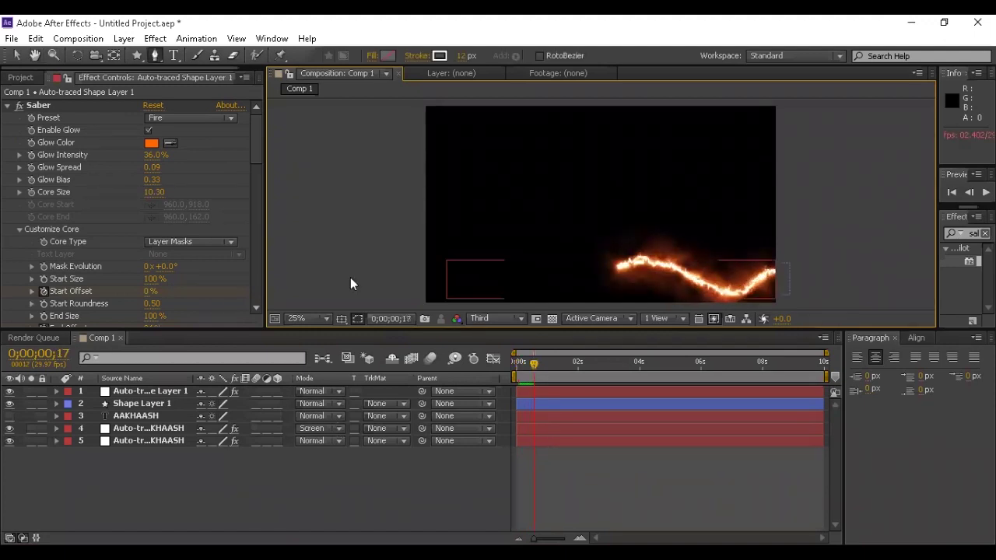
- Set the flaming wave layer's blending mode to Overlay and preview it from the first frame
click(327, 390)
click(360, 327)
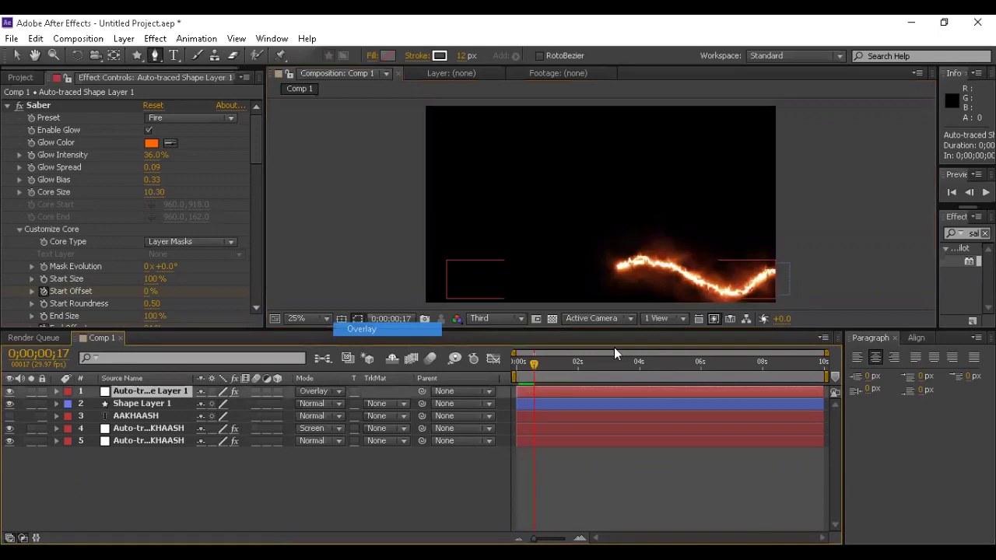
key(Home)
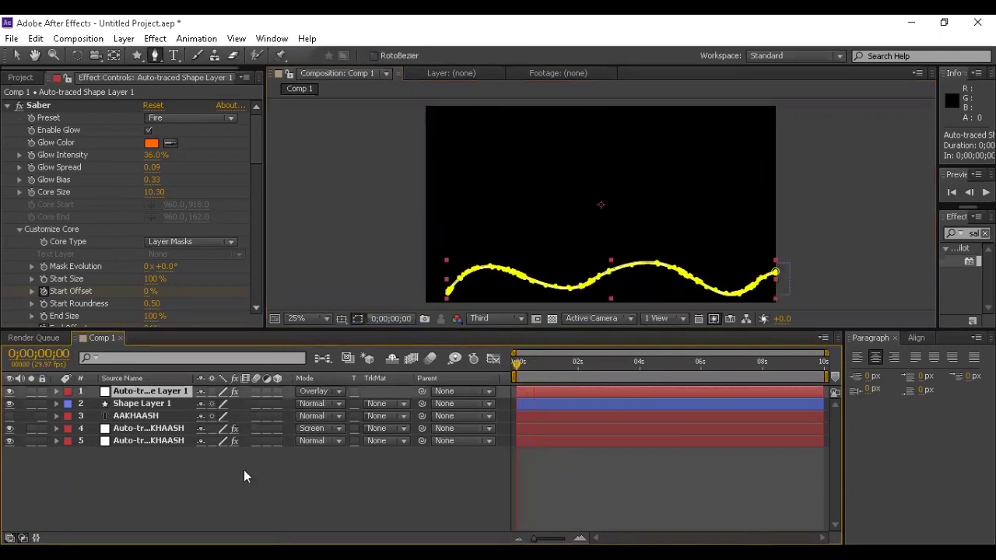
click(244, 470)
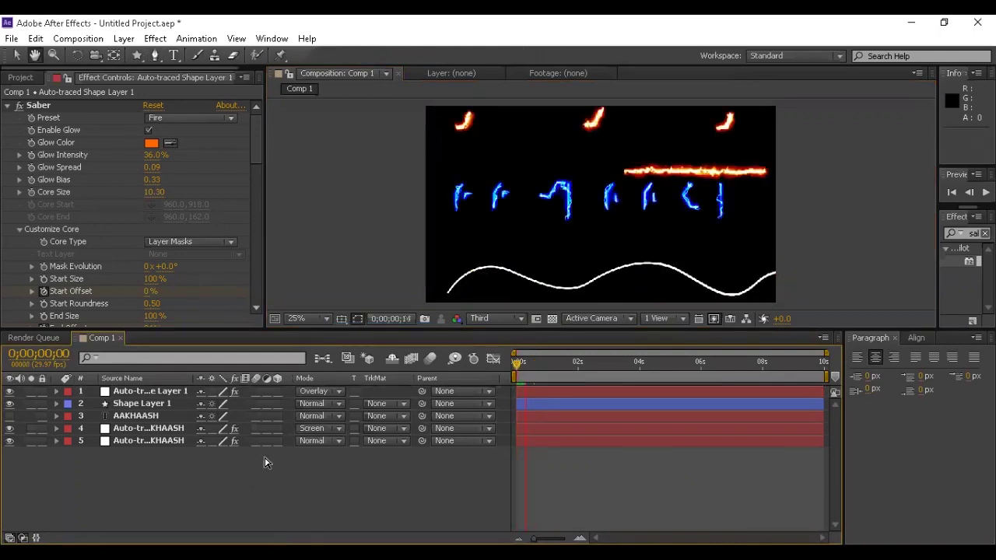
key(space)
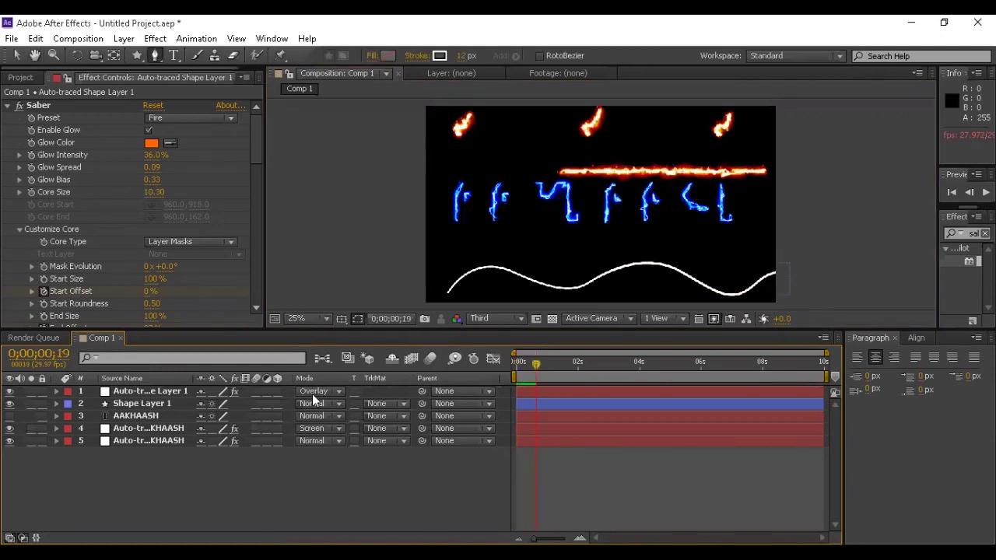
- Switch the flaming wave to Screen blending and hide the plain white Shape Layer 1
click(312, 391)
click(370, 254)
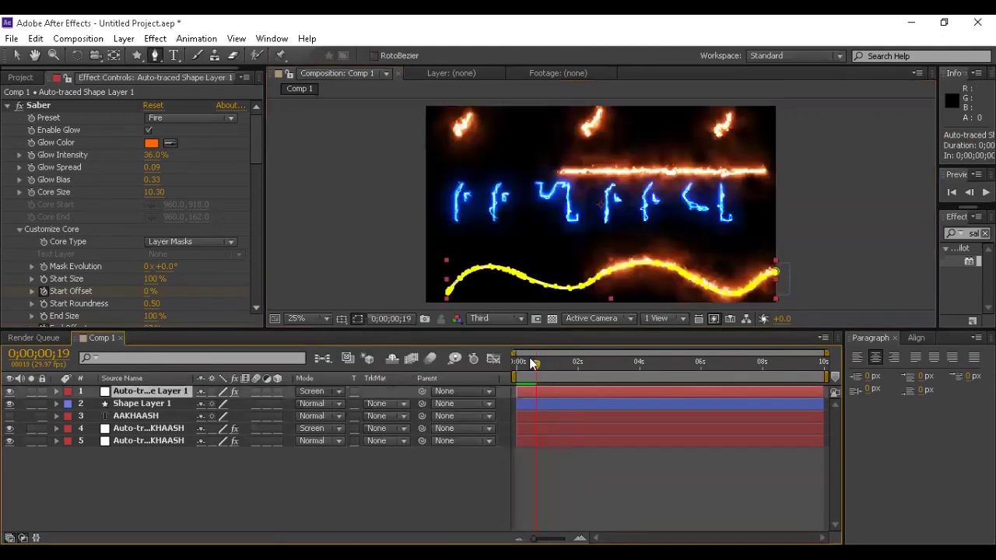
key(Home)
click(130, 487)
click(14, 403)
key(space)
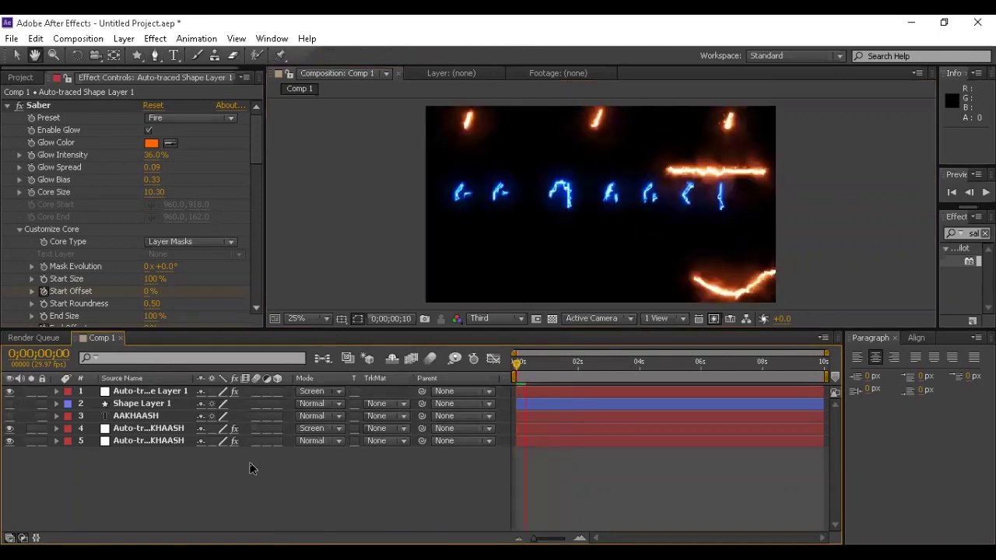